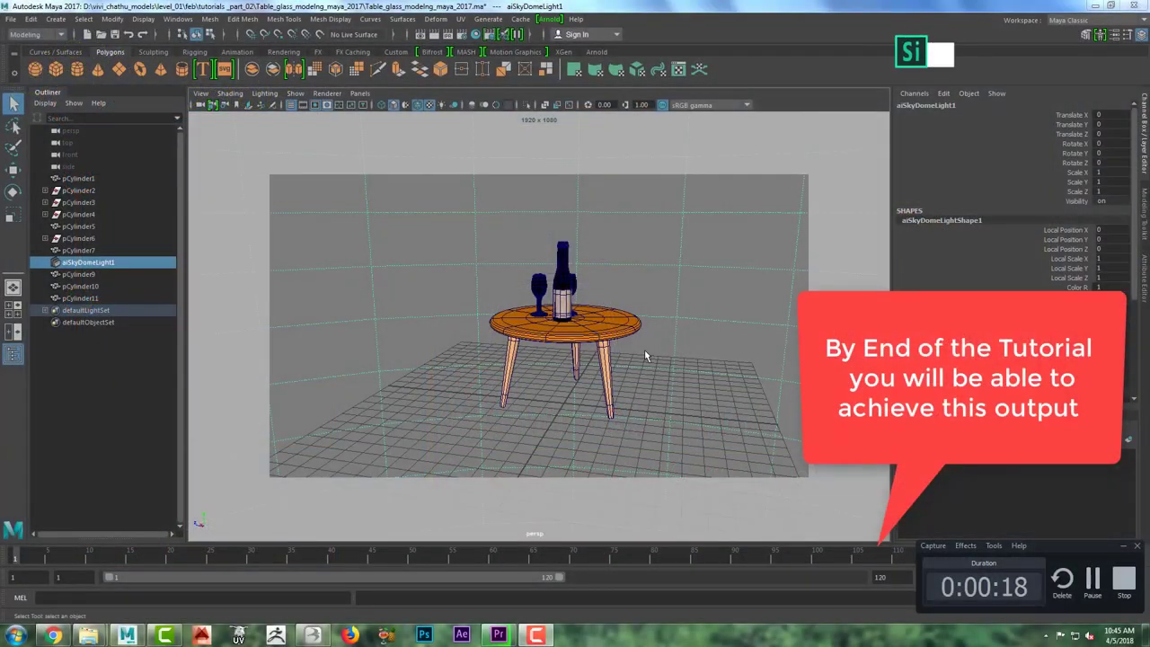
Step: Orbit and zoom around the finished table scene to preview the result
{"action": "mouse_move", "coordinate": [644, 356]}
{"action": "left_mouse_down", "text": "alt"}
{"action": "mouse_move", "coordinate": [662, 328]}
{"action": "mouse_move", "coordinate": [737, 332]}
{"action": "mouse_move", "coordinate": [752, 384]}
{"action": "mouse_move", "coordinate": [703, 380]}
{"action": "mouse_move", "coordinate": [626, 339]}
{"action": "mouse_move", "coordinate": [539, 346]}
{"action": "mouse_move", "coordinate": [552, 291]}
{"action": "mouse_move", "coordinate": [511, 297]}
{"action": "mouse_move", "coordinate": [544, 347]}
{"action": "mouse_move", "coordinate": [620, 342]}
{"action": "mouse_move", "coordinate": [594, 303]}
{"action": "left_mouse_up", "text": "alt"}
{"action": "scroll", "coordinate": [540, 346], "scroll_direction": "up", "scroll_amount": 5}
{"action": "key", "text": "super"}
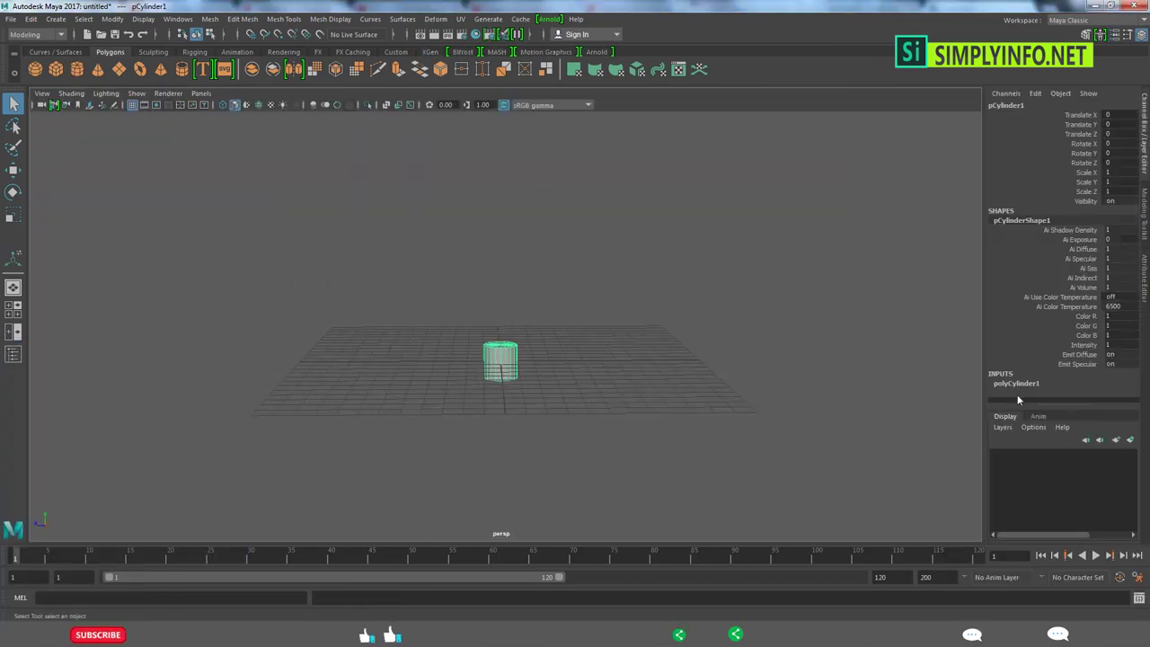
{"action": "left_click", "coordinate": [1016, 382]}
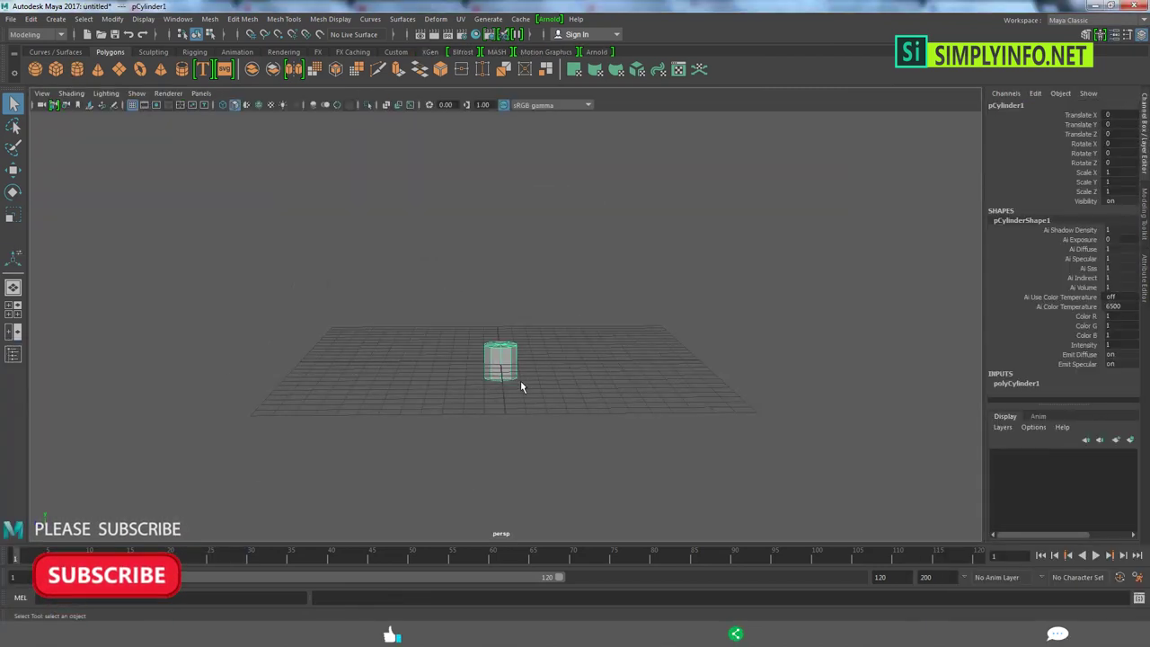
{"action": "key", "text": "r"}
{"action": "mouse_move", "coordinate": [501, 321]}
{"action": "left_mouse_down"}
{"action": "mouse_move", "coordinate": [500, 350]}
{"action": "mouse_move", "coordinate": [537, 423]}
{"action": "left_mouse_up"}
{"action": "key", "text": "space"}
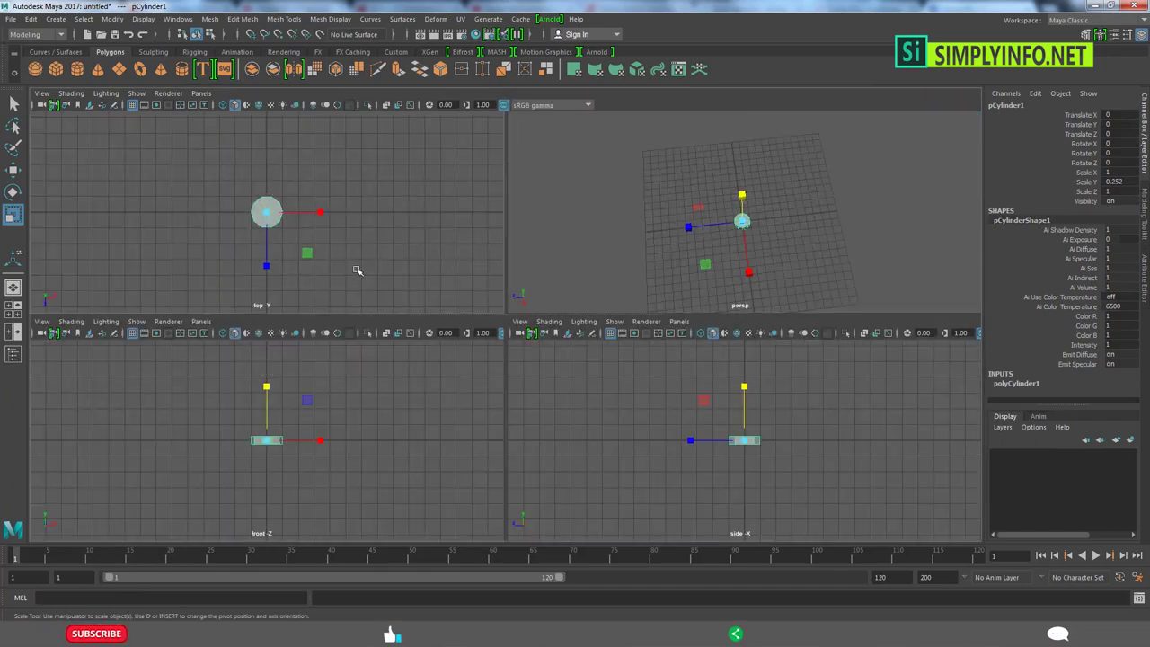
{"action": "key", "text": "space"}
{"action": "left_click_drag", "start_coordinate": [507, 327], "coordinate": [829, 431]}
{"action": "key", "text": "space"}
{"action": "key", "text": "space"}
{"action": "mouse_move", "coordinate": [501, 321]}
{"action": "left_mouse_down"}
{"action": "mouse_move", "coordinate": [501, 387]}
{"action": "mouse_move", "coordinate": [575, 360]}
{"action": "left_mouse_up"}
{"action": "mouse_move", "coordinate": [501, 355]}
{"action": "left_mouse_down"}
{"action": "mouse_move", "coordinate": [534, 396]}
{"action": "mouse_move", "coordinate": [665, 441]}
{"action": "mouse_move", "coordinate": [629, 386]}
{"action": "left_mouse_up"}
{"action": "key", "text": "w"}
{"action": "left_click", "coordinate": [1016, 382]}
{"action": "scroll", "coordinate": [1075, 360], "scroll_direction": "down", "scroll_amount": 2}
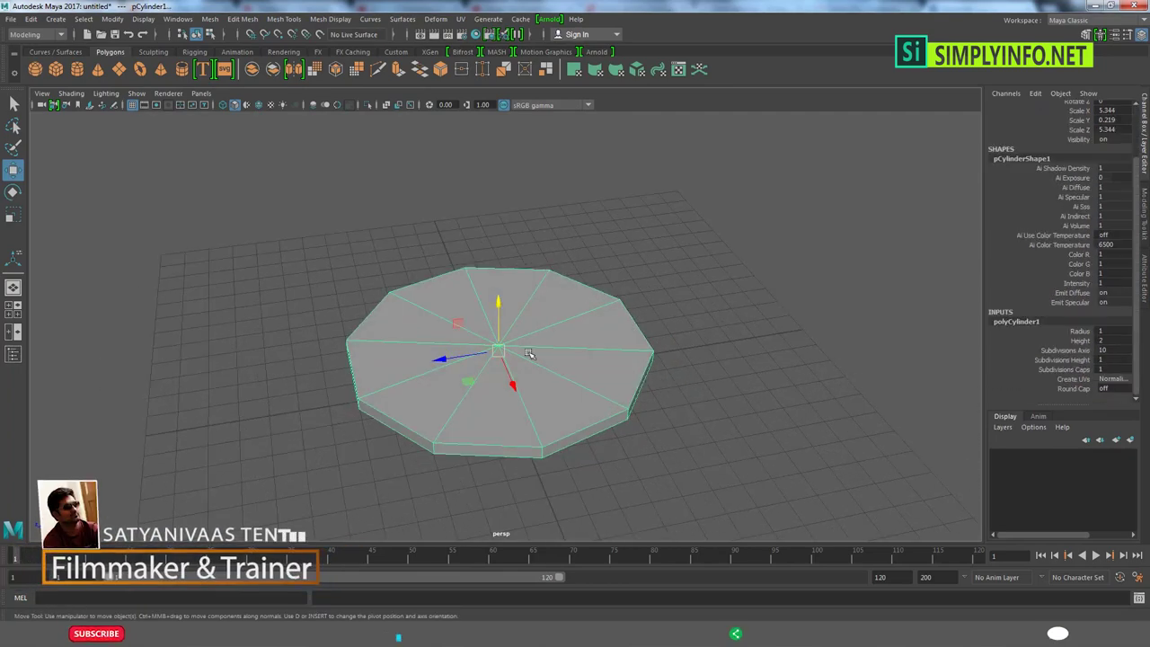
{"action": "mouse_move", "coordinate": [514, 286]}
{"action": "right_mouse_down"}
{"action": "mouse_move", "coordinate": [527, 269]}
{"action": "mouse_move", "coordinate": [512, 457]}
{"action": "right_mouse_up"}
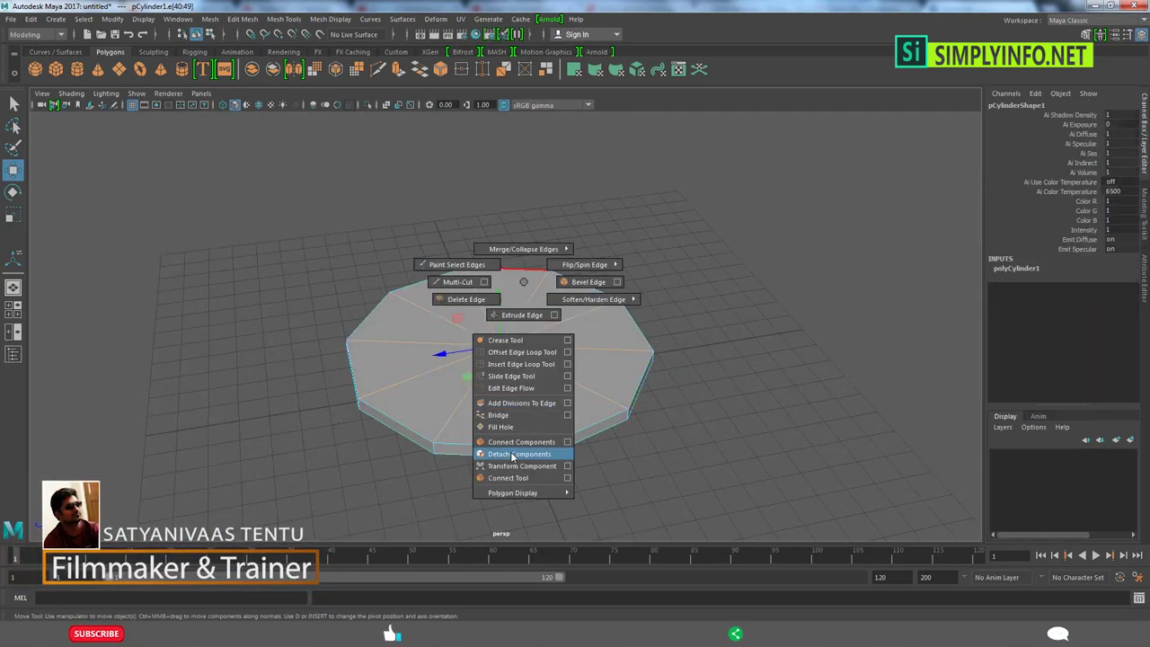
{"action": "left_click_drag", "start_coordinate": [509, 333], "coordinate": [523, 374], "text": "alt"}
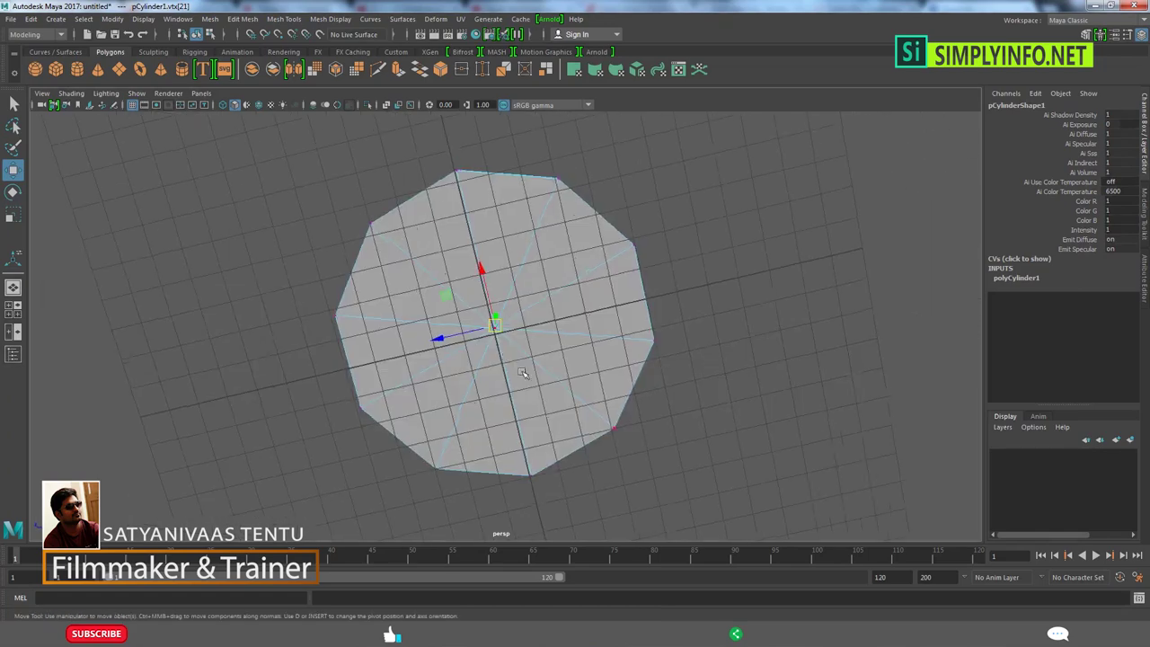
{"action": "right_click_drag", "start_coordinate": [530, 345], "coordinate": [527, 321], "text": "ctrl"}
{"action": "left_click_drag", "start_coordinate": [526, 377], "coordinate": [532, 321], "text": "alt"}
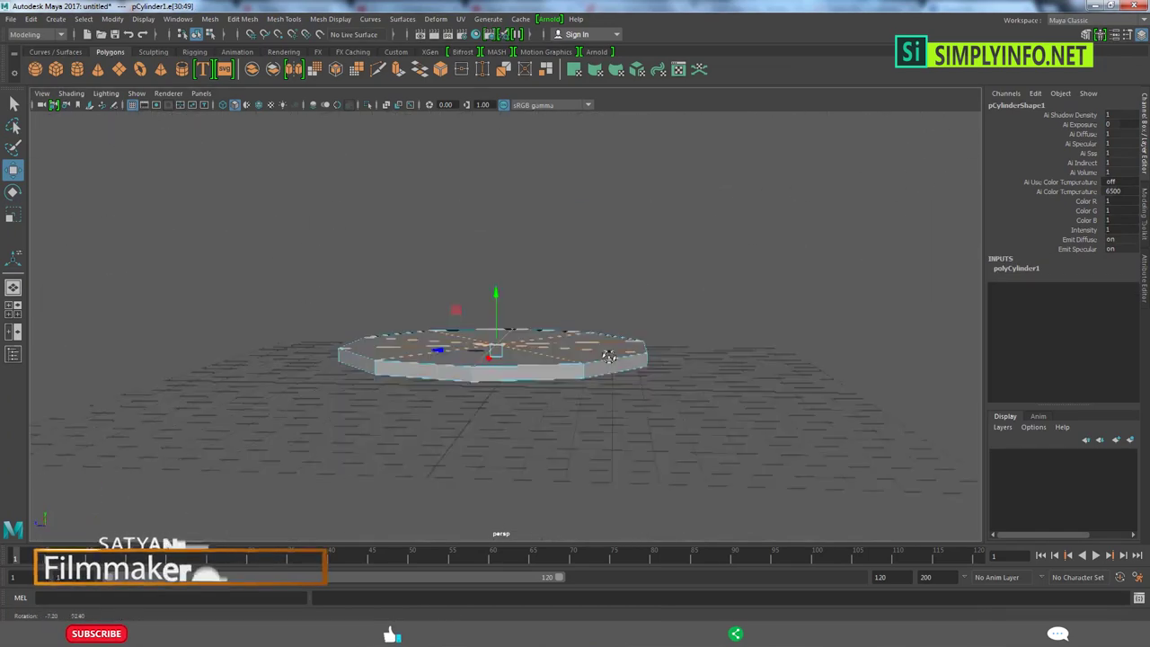
{"action": "right_click_drag", "start_coordinate": [532, 321], "coordinate": [537, 506], "text": "shift"}
{"action": "right_click", "coordinate": [525, 314], "text": "shift"}
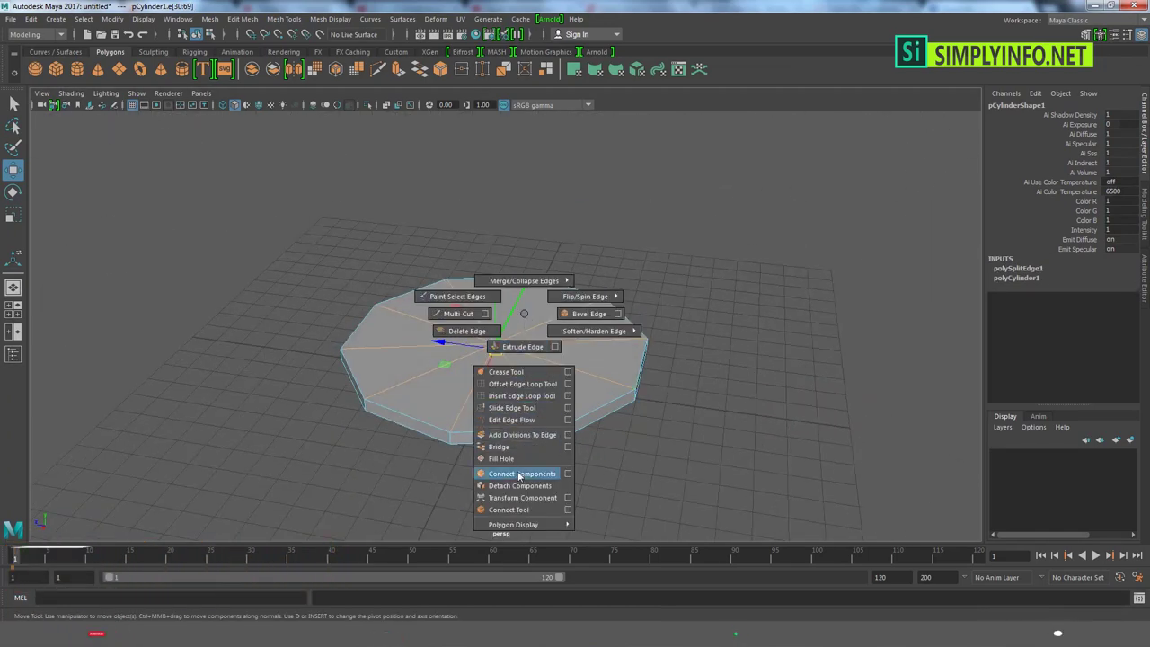
{"action": "left_click", "coordinate": [519, 474]}
{"action": "right_click", "coordinate": [524, 287], "text": "shift"}
{"action": "left_click", "coordinate": [503, 378]}
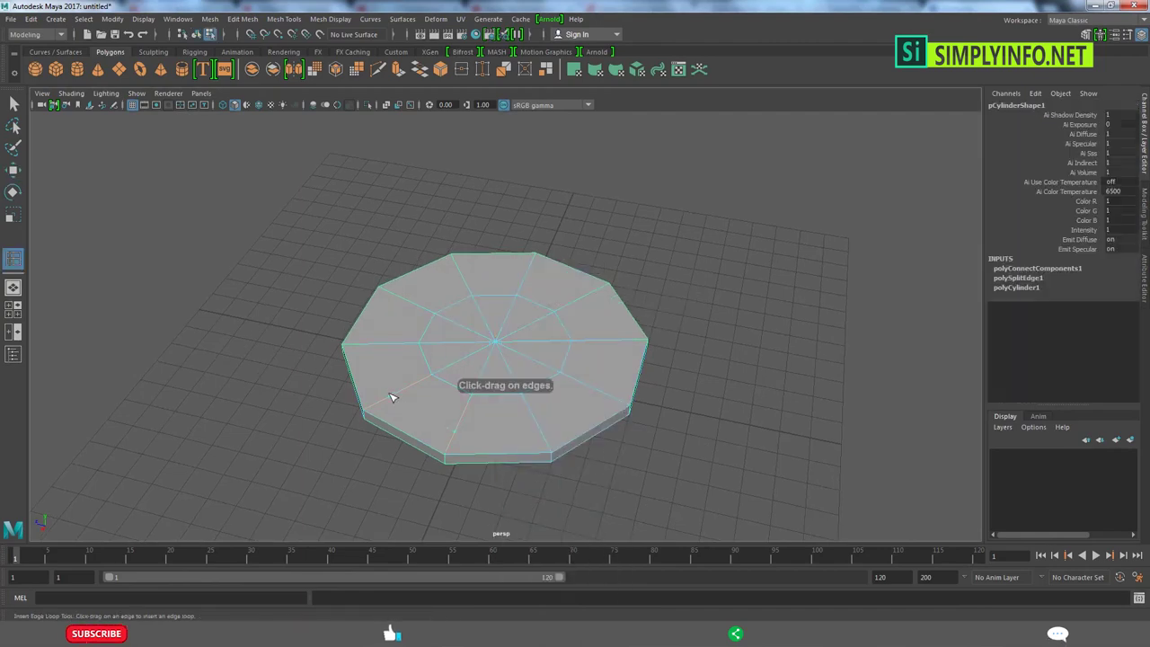
{"action": "left_click_drag", "start_coordinate": [492, 427], "coordinate": [503, 449], "text": "alt"}
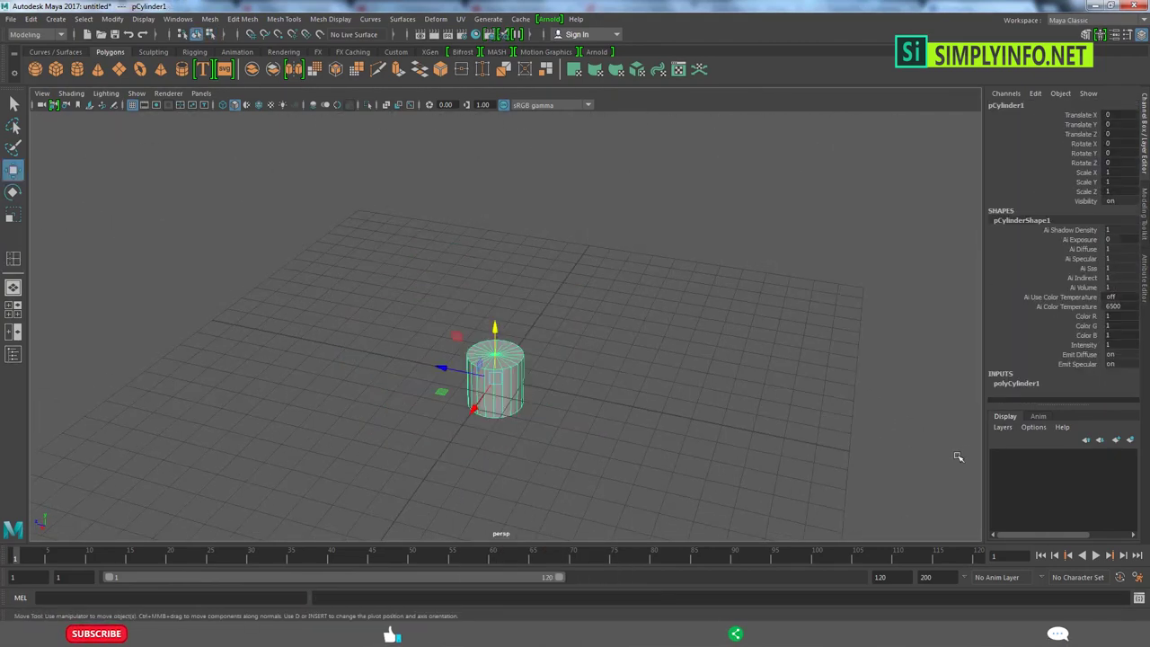
Step: Widen the cylinder to radius 7.17, lower its height, and add a side height division
{"action": "left_click", "coordinate": [1020, 382]}
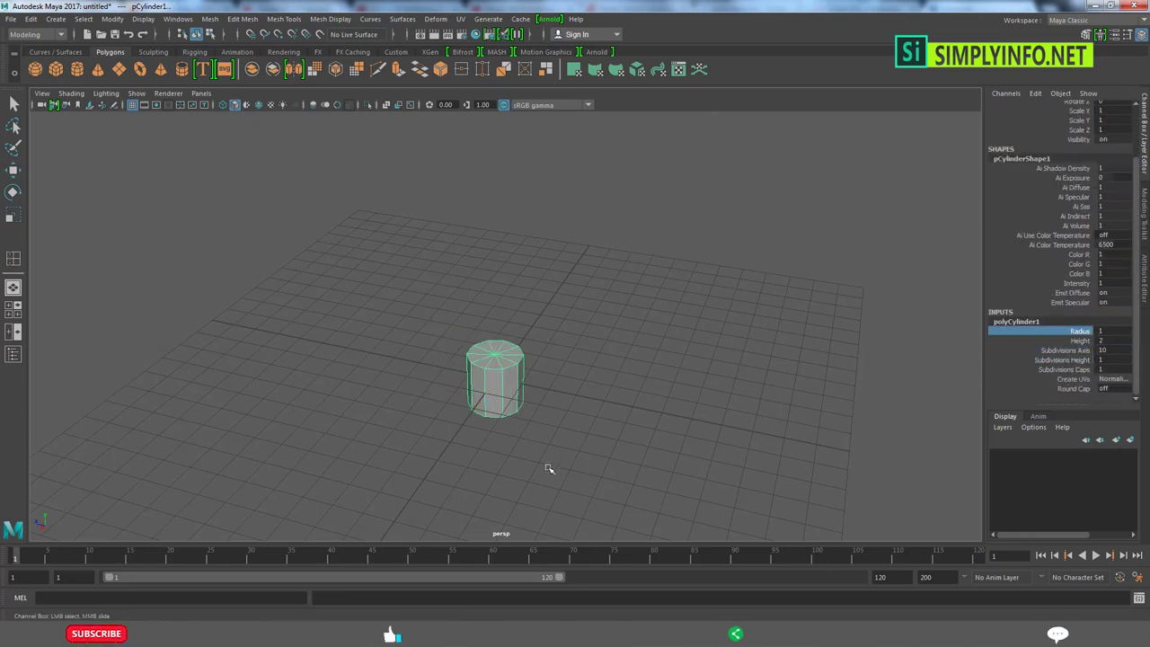
{"action": "mouse_move", "coordinate": [549, 468]}
{"action": "middle_mouse_down"}
{"action": "mouse_move", "coordinate": [647, 462]}
{"action": "mouse_move", "coordinate": [675, 438]}
{"action": "mouse_move", "coordinate": [620, 398]}
{"action": "middle_mouse_up"}
{"action": "left_click", "coordinate": [1080, 340]}
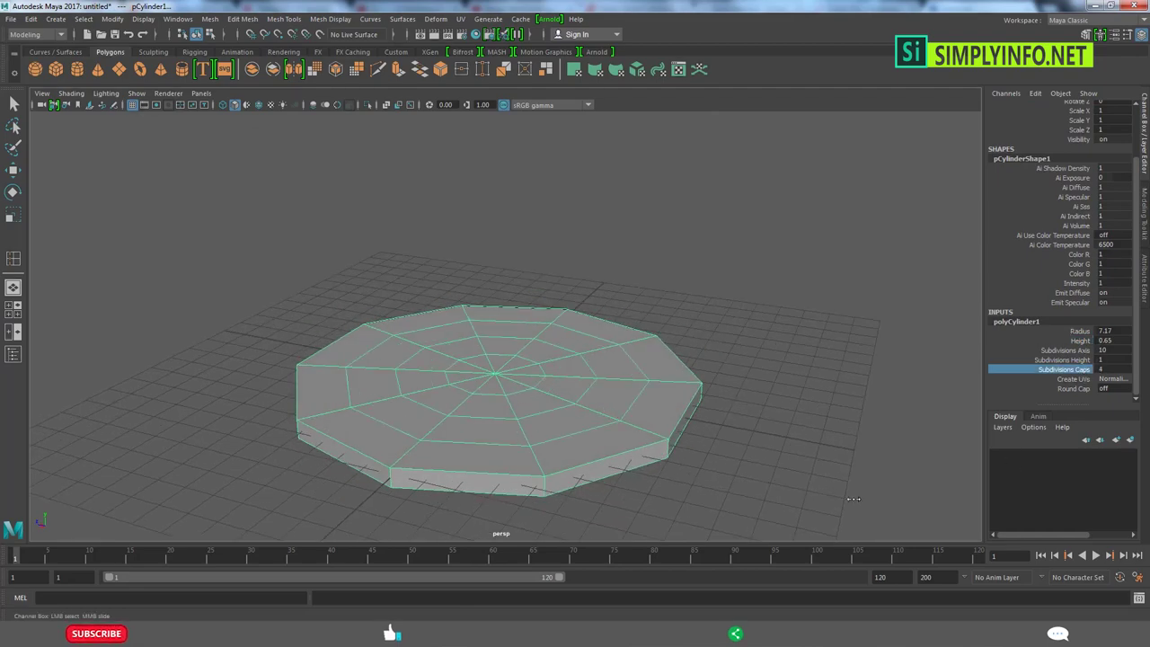
{"action": "key", "text": "w"}
{"action": "left_click", "coordinate": [641, 462]}
{"action": "left_click", "coordinate": [629, 431]}
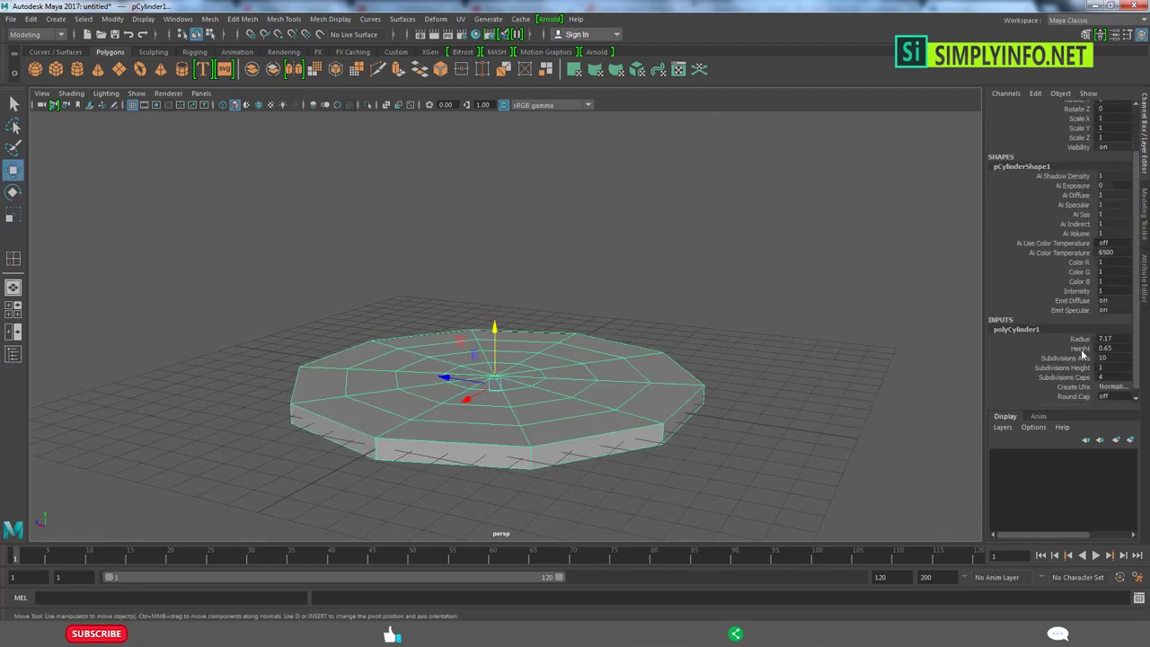
{"action": "left_click", "coordinate": [1080, 348]}
{"action": "middle_click_drag", "start_coordinate": [1080, 348], "coordinate": [1105, 374]}
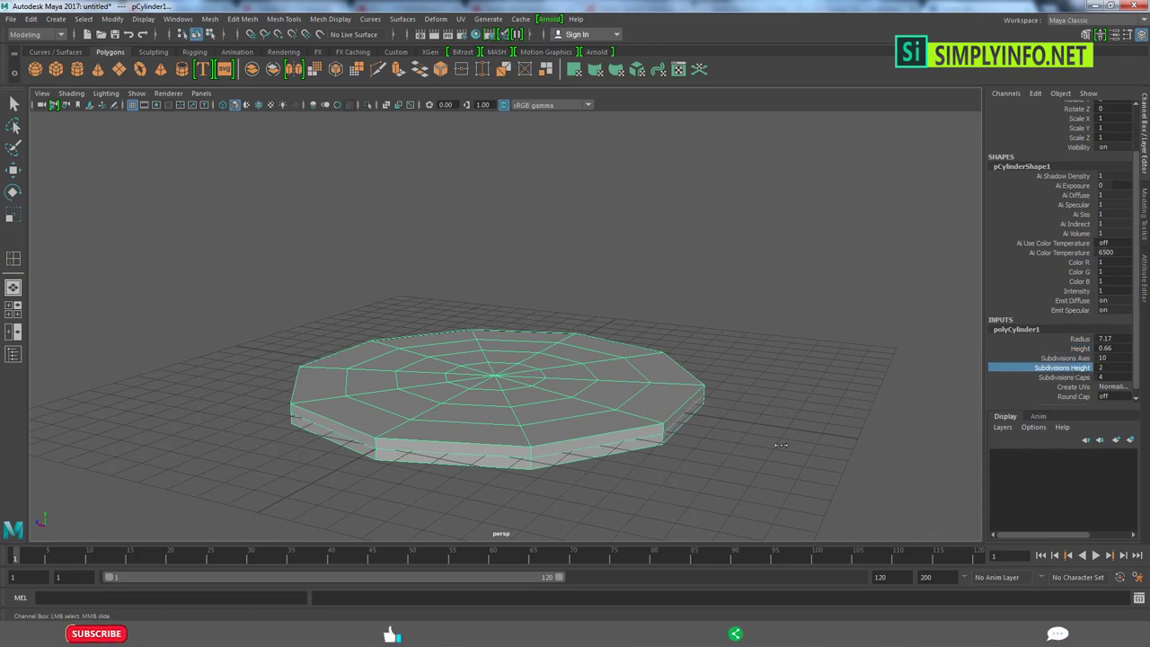
{"action": "key", "text": "w"}
Step: Insert an edge loop near the tabletop's rim and even out its edge flow
{"action": "left_click_drag", "start_coordinate": [539, 462], "coordinate": [603, 411], "text": "alt"}
{"action": "left_click", "coordinate": [588, 423]}
{"action": "left_click", "coordinate": [591, 419]}
{"action": "right_click_drag", "start_coordinate": [590, 418], "coordinate": [575, 377]}
{"action": "right_click_drag", "start_coordinate": [360, 395], "coordinate": [303, 386], "text": "shift"}
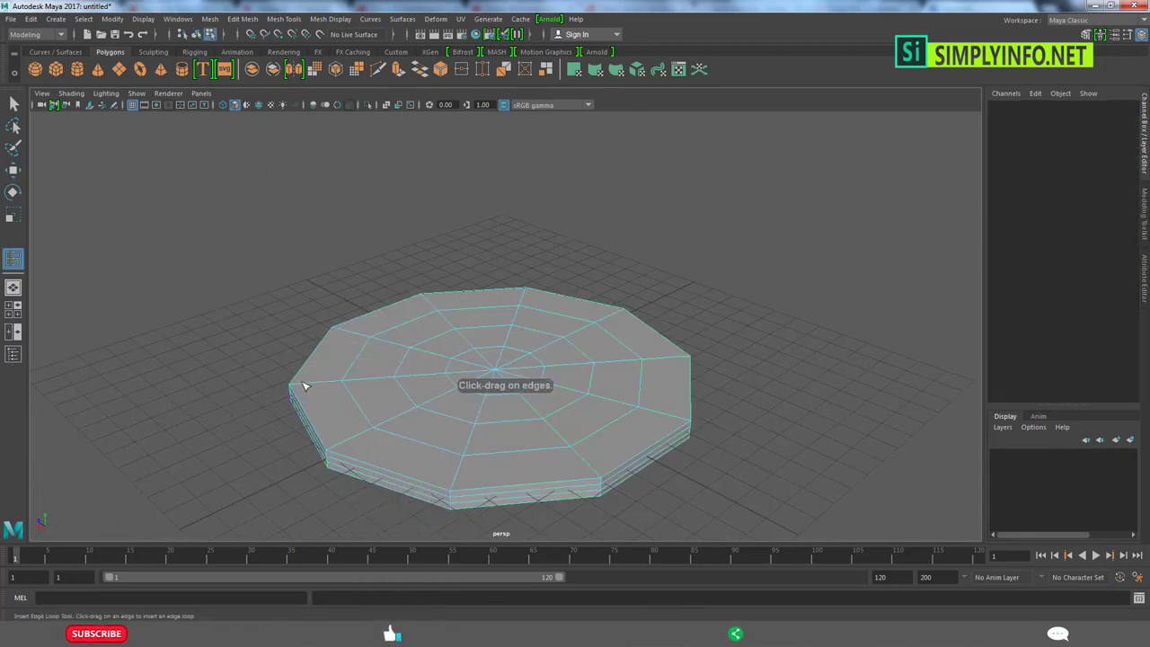
{"action": "left_click", "coordinate": [304, 387]}
{"action": "mouse_move", "coordinate": [304, 386]}
{"action": "left_mouse_down", "text": "alt"}
{"action": "mouse_move", "coordinate": [449, 228]}
{"action": "mouse_move", "coordinate": [398, 429]}
{"action": "mouse_move", "coordinate": [430, 408]}
{"action": "left_mouse_up", "text": "alt"}
{"action": "left_click_drag", "start_coordinate": [337, 391], "coordinate": [404, 278], "text": "alt"}
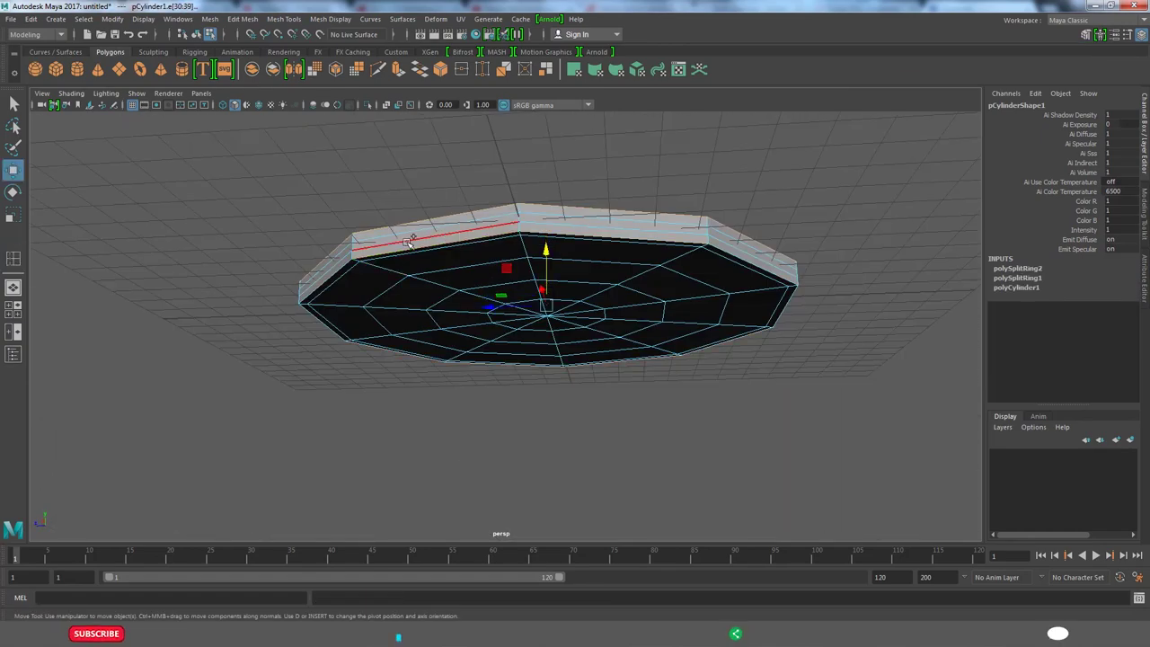
{"action": "right_click_drag", "start_coordinate": [404, 278], "coordinate": [473, 341], "text": "shift"}
{"action": "mouse_move", "coordinate": [474, 341]}
{"action": "left_mouse_down", "text": "alt"}
{"action": "mouse_move", "coordinate": [560, 329]}
{"action": "mouse_move", "coordinate": [559, 398]}
{"action": "mouse_move", "coordinate": [492, 328]}
{"action": "mouse_move", "coordinate": [507, 378]}
{"action": "mouse_move", "coordinate": [419, 268]}
{"action": "mouse_move", "coordinate": [539, 297]}
{"action": "left_mouse_up", "text": "alt"}
Step: Return to object mode and display the tabletop with smooth preview (3) for a rounded edge
{"action": "key", "text": "3"}
{"action": "left_click", "coordinate": [492, 328]}
{"action": "key", "text": "1"}
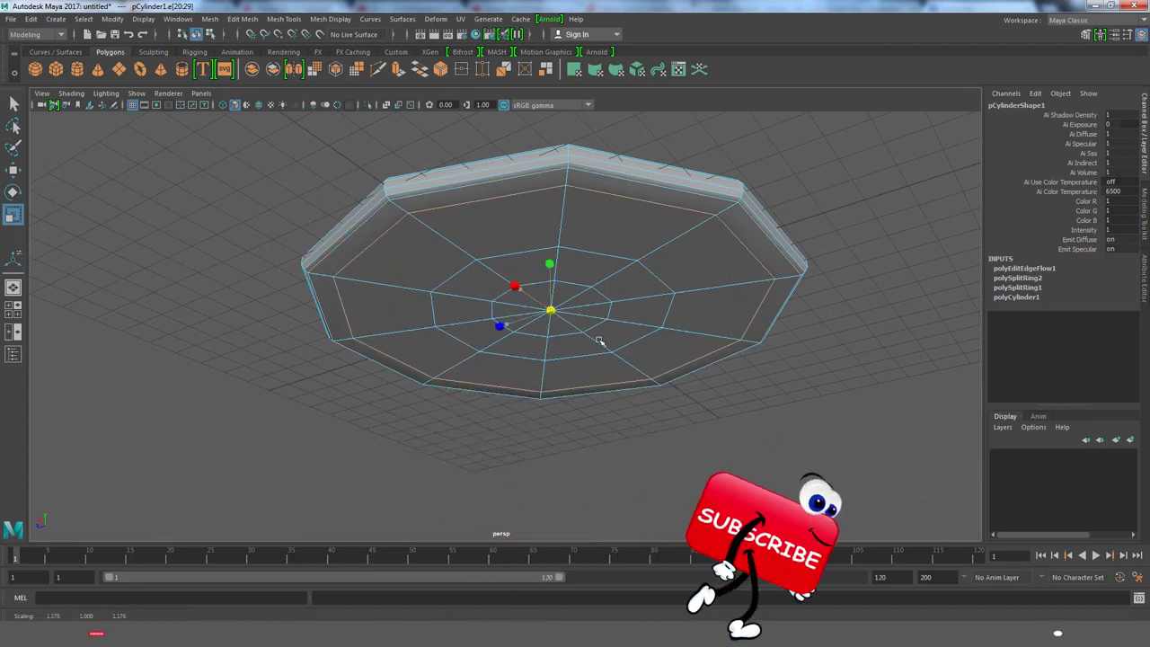
{"action": "key", "text": "F8"}
{"action": "left_click", "coordinate": [551, 341]}
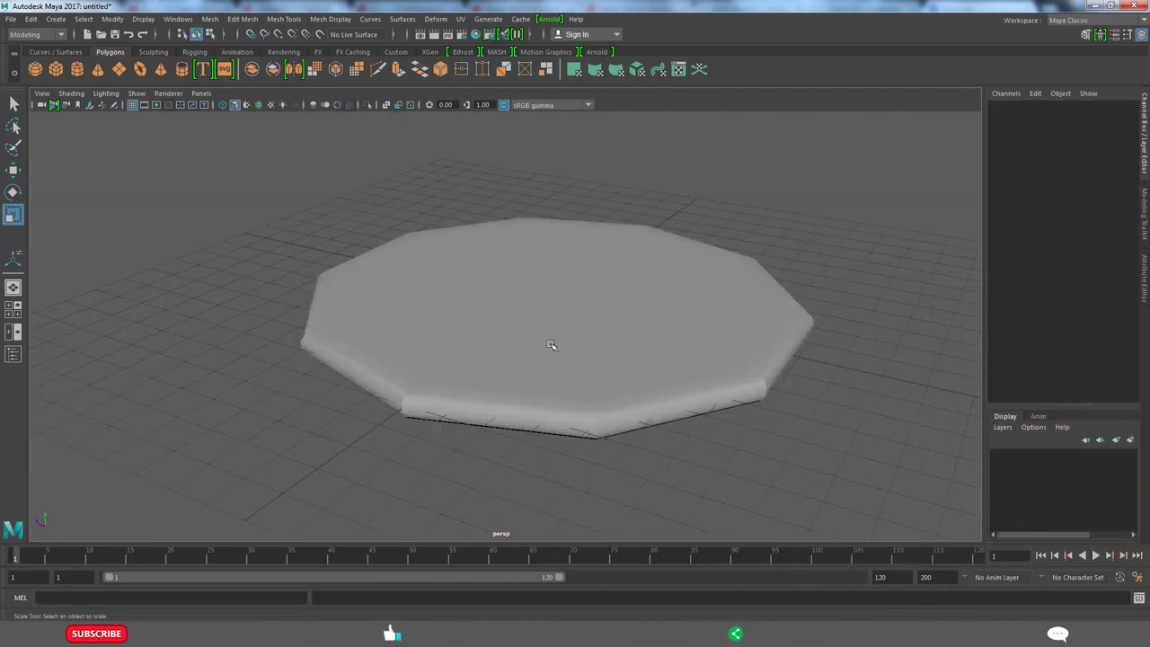
{"action": "key", "text": "3"}
{"action": "left_click", "coordinate": [692, 416]}
{"action": "mouse_move", "coordinate": [692, 416]}
{"action": "left_mouse_down", "text": "alt"}
{"action": "mouse_move", "coordinate": [102, 149]}
{"action": "mouse_move", "coordinate": [462, 257]}
{"action": "mouse_move", "coordinate": [416, 438]}
{"action": "left_mouse_up", "text": "alt"}
Step: Raise the tabletop to leg height and create a new cylinder for a leg
{"action": "key", "text": "w"}
{"action": "key", "text": "space"}
{"action": "left_click_drag", "start_coordinate": [494, 266], "coordinate": [508, 117]}
{"action": "scroll", "coordinate": [641, 347], "scroll_direction": "down", "scroll_amount": 3}
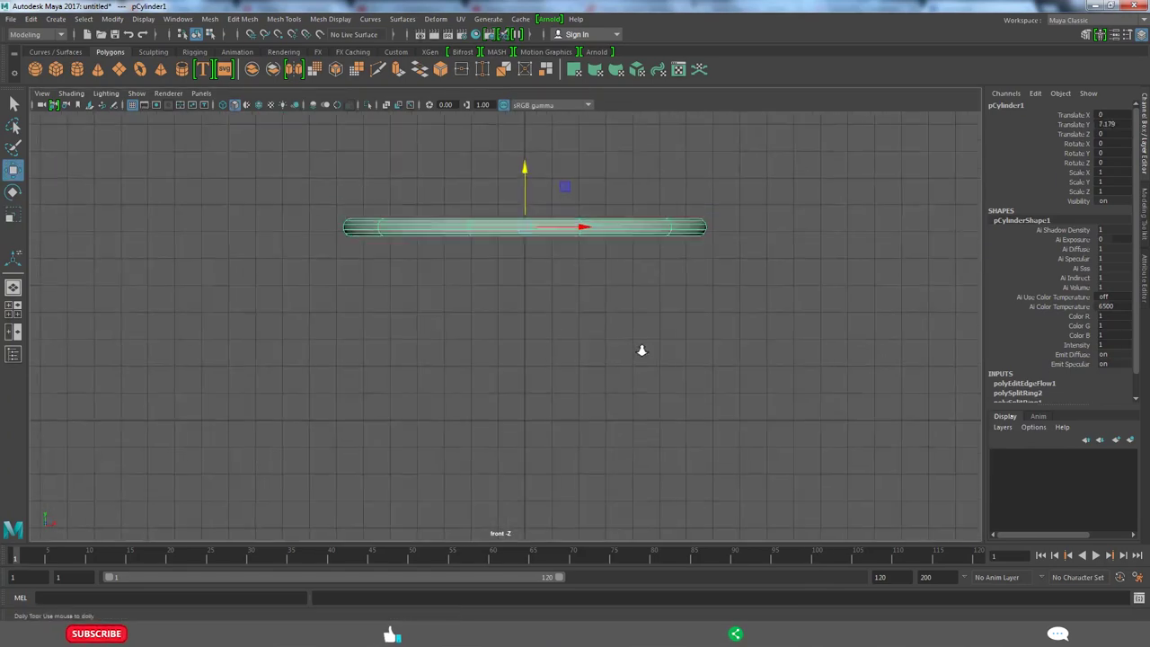
{"action": "left_click", "coordinate": [76, 71]}
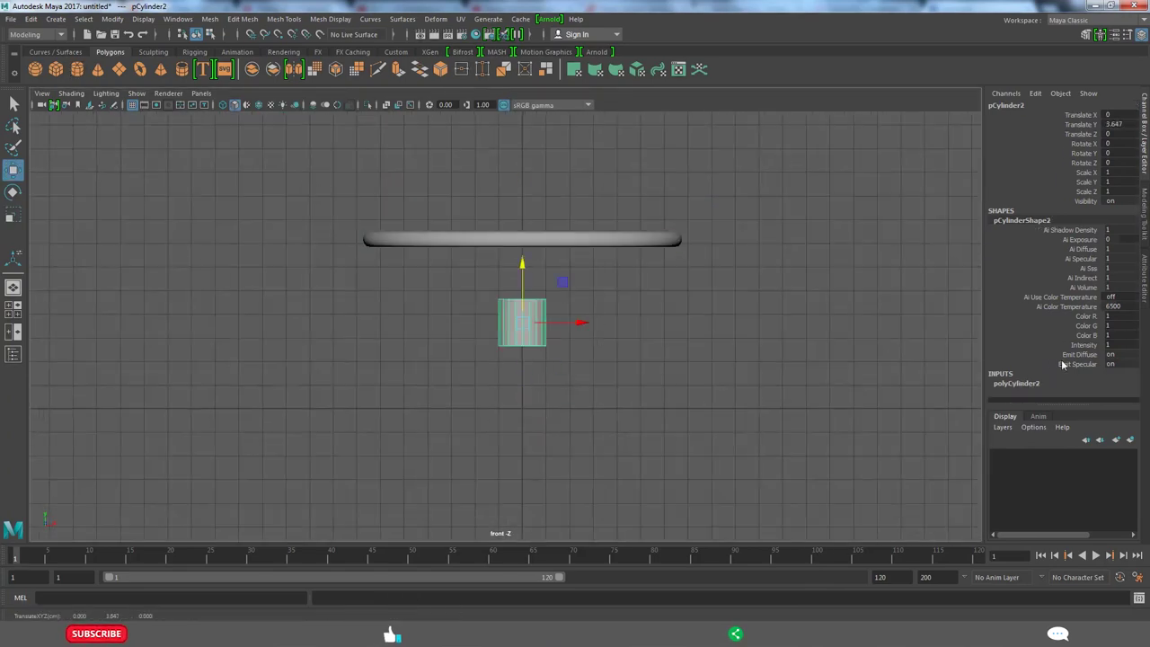
{"action": "scroll", "coordinate": [1108, 363], "scroll_direction": "down", "scroll_amount": 2}
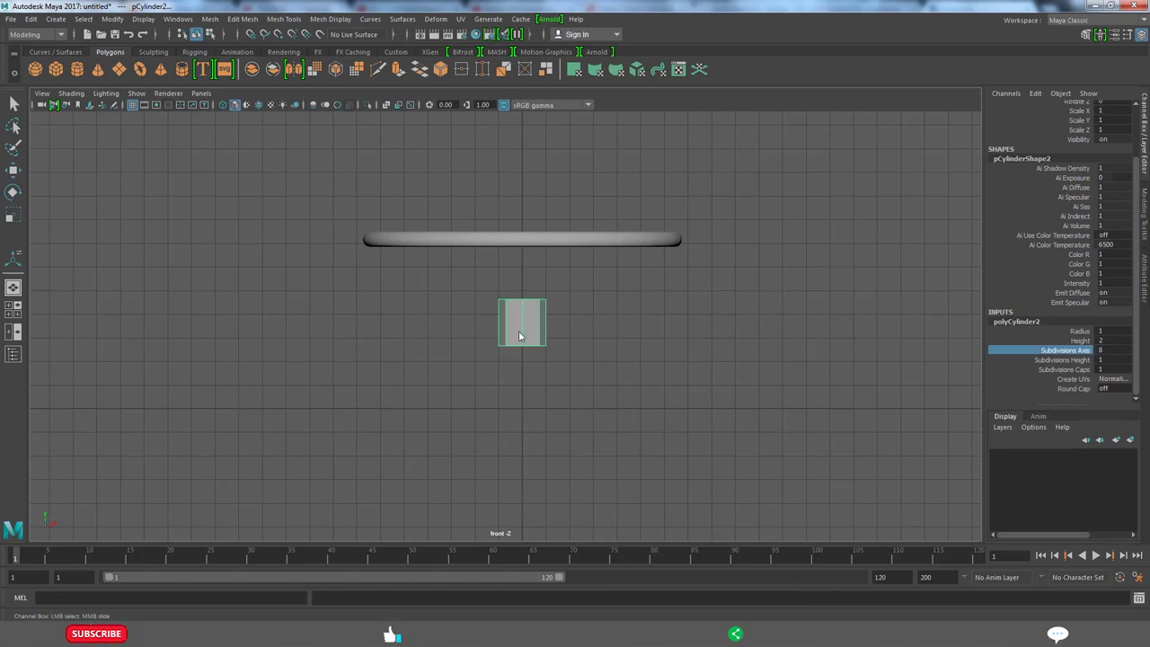
Step: Pull the leg cylinder's bottom vertices down toward the floor and lengthen the leg slightly
{"action": "key", "text": "F9"}
{"action": "left_click_drag", "start_coordinate": [490, 335], "coordinate": [557, 355]}
{"action": "key", "text": "w"}
{"action": "left_click_drag", "start_coordinate": [523, 290], "coordinate": [534, 356]}
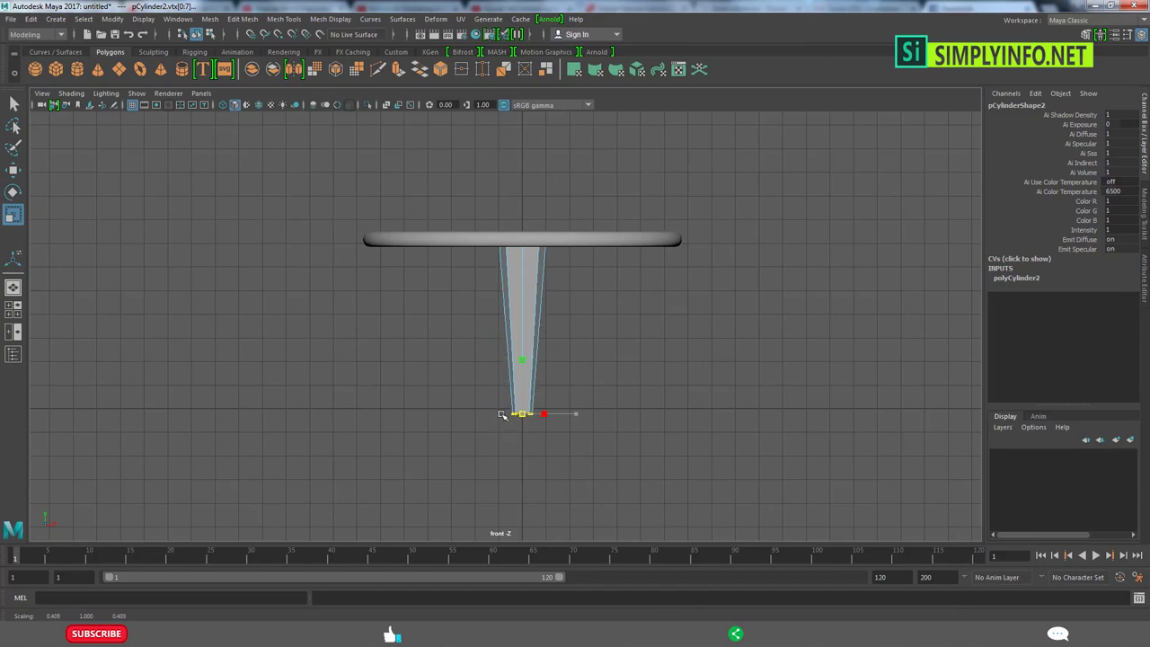
{"action": "key", "text": "F8"}
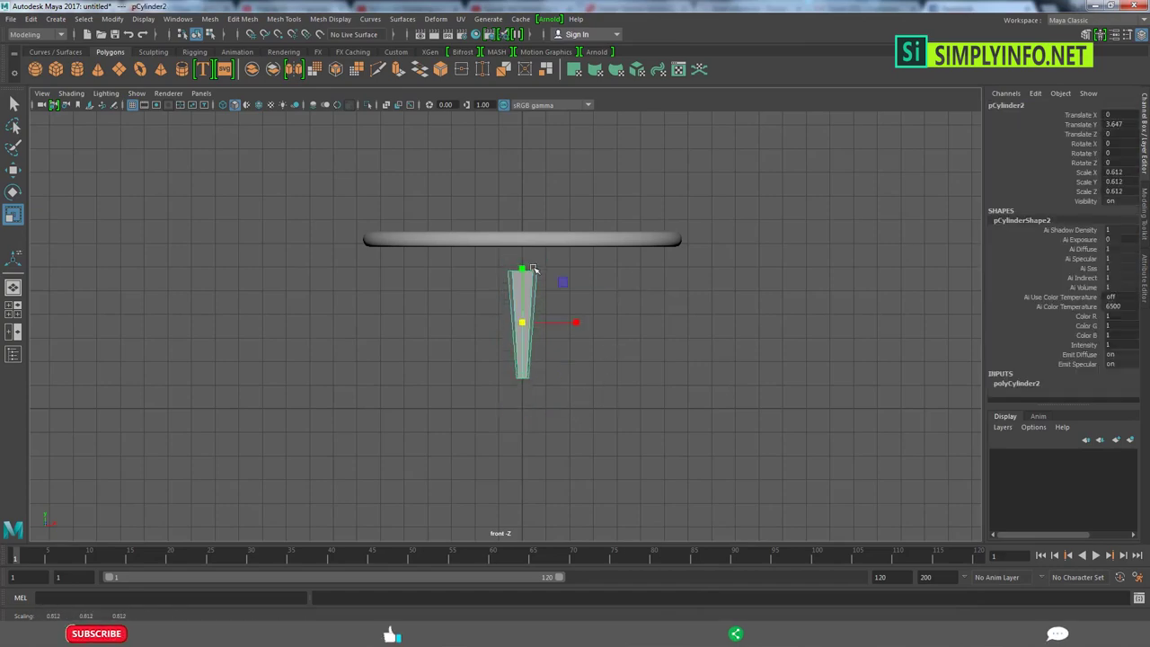
{"action": "left_click_drag", "start_coordinate": [528, 238], "coordinate": [527, 232]}
Step: Move the leg out under the table's edge, then duplicate it and swing the copy around
{"action": "key", "text": "space"}
{"action": "key", "text": "space"}
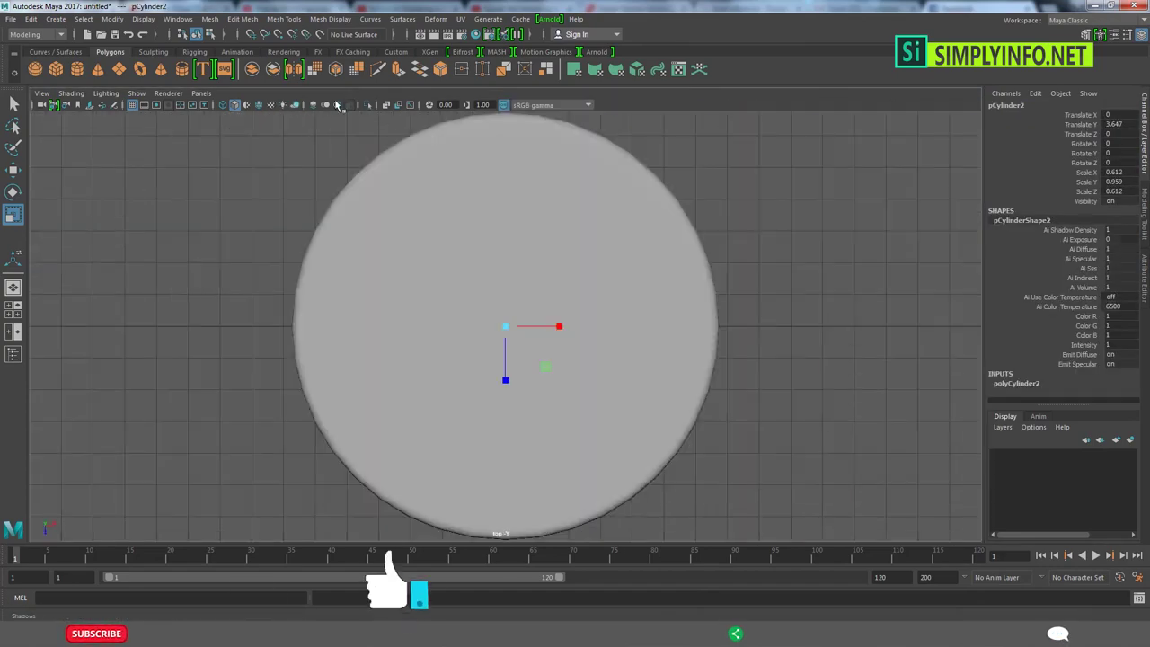
{"action": "key", "text": "4"}
{"action": "middle_click_drag", "start_coordinate": [551, 396], "coordinate": [492, 360], "text": "alt"}
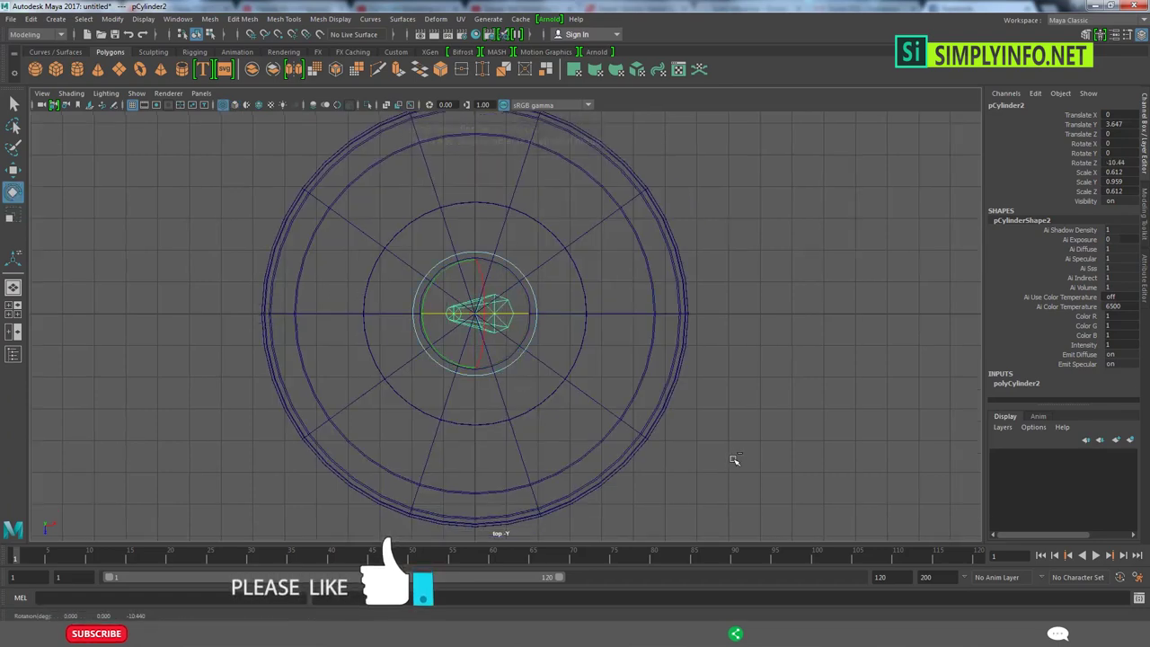
{"action": "key", "text": "w"}
{"action": "left_click_drag", "start_coordinate": [517, 315], "coordinate": [373, 314]}
{"action": "key", "text": "space"}
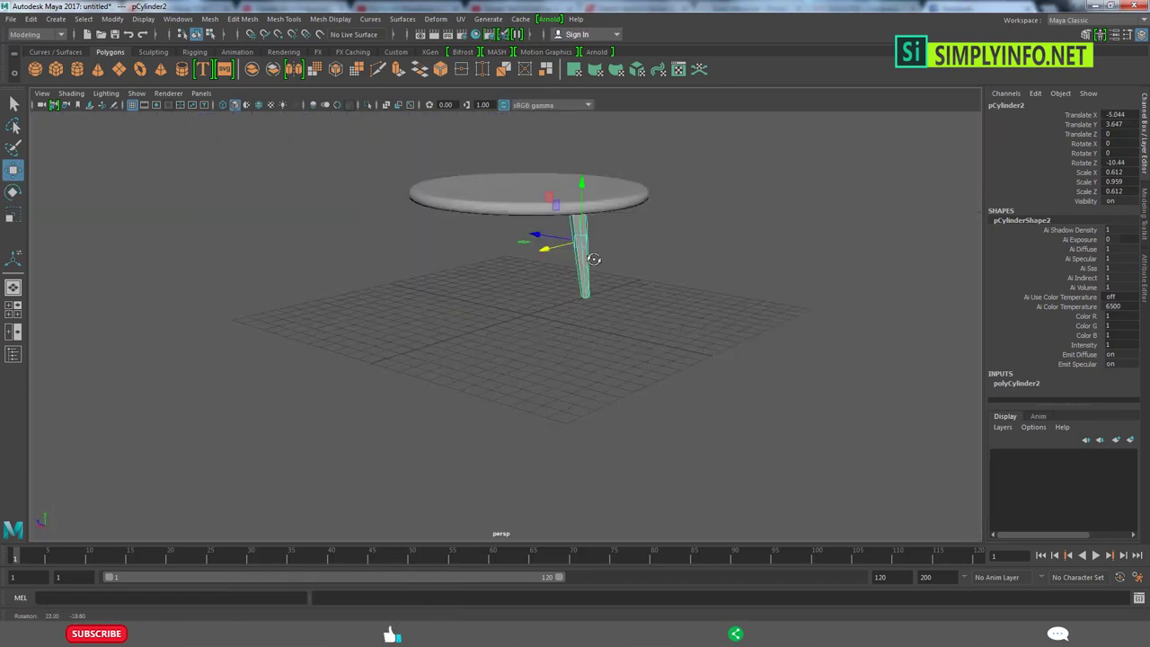
{"action": "left_click_drag", "start_coordinate": [591, 257], "coordinate": [585, 320], "text": "alt"}
{"action": "left_click", "coordinate": [569, 380]}
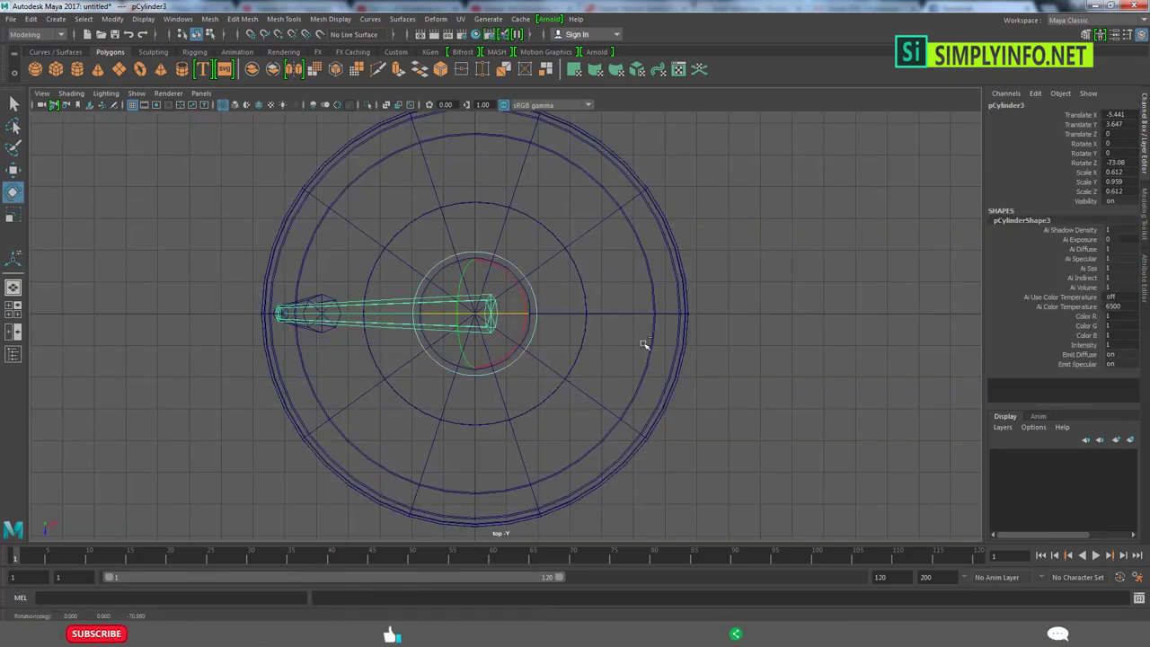
{"action": "key", "text": "ctrl+d"}
{"action": "mouse_move", "coordinate": [589, 230]}
{"action": "middle_mouse_down"}
{"action": "mouse_move", "coordinate": [680, 475]}
{"action": "mouse_move", "coordinate": [689, 385]}
{"action": "mouse_move", "coordinate": [692, 395]}
{"action": "middle_mouse_up"}
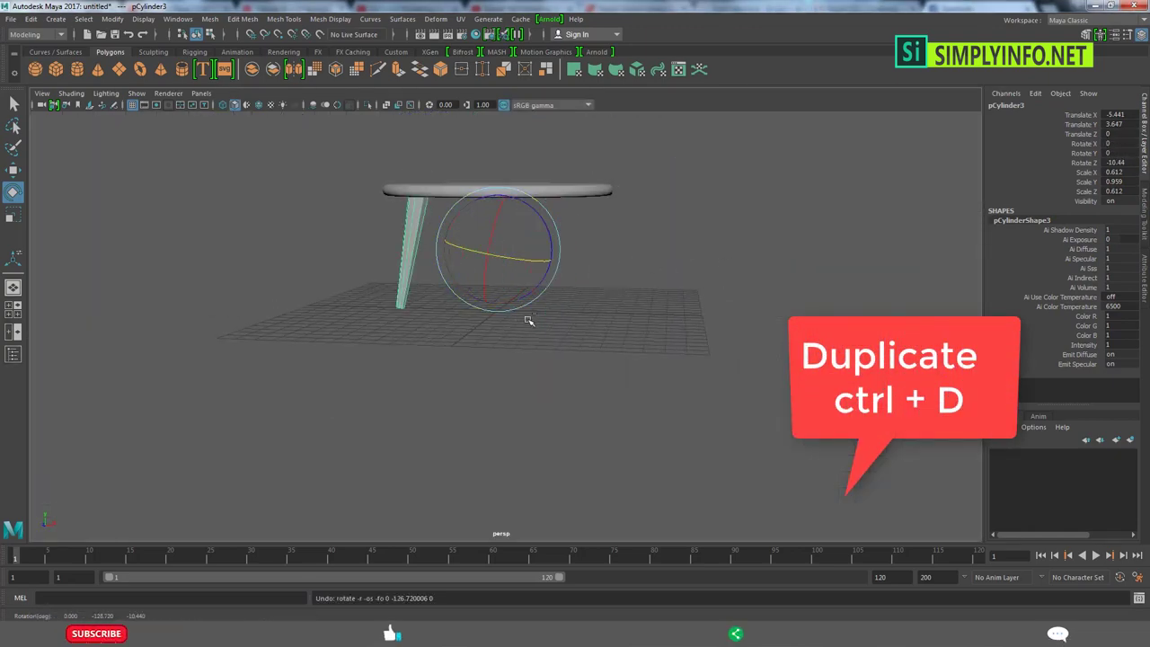
Step: Freeze the leg's transformations from the Modify menu in top view
{"action": "left_click_drag", "start_coordinate": [452, 322], "coordinate": [411, 264], "text": "alt"}
{"action": "left_click", "coordinate": [111, 19]}
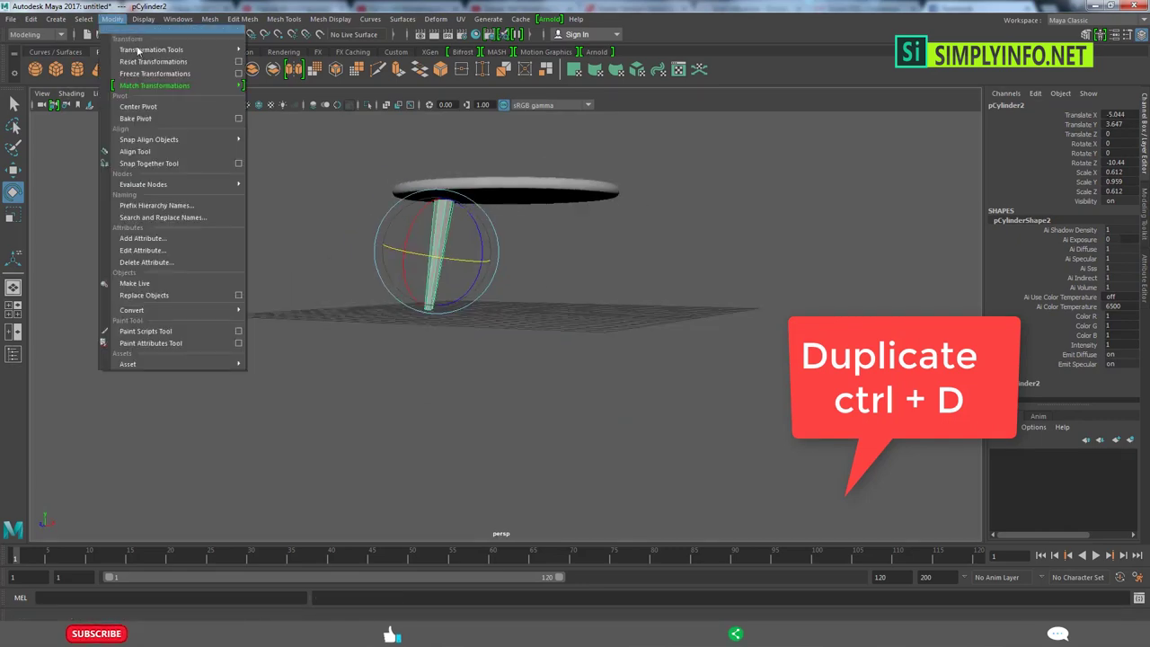
{"action": "left_click", "coordinate": [154, 73]}
{"action": "left_click", "coordinate": [111, 19]}
{"action": "left_click", "coordinate": [420, 222]}
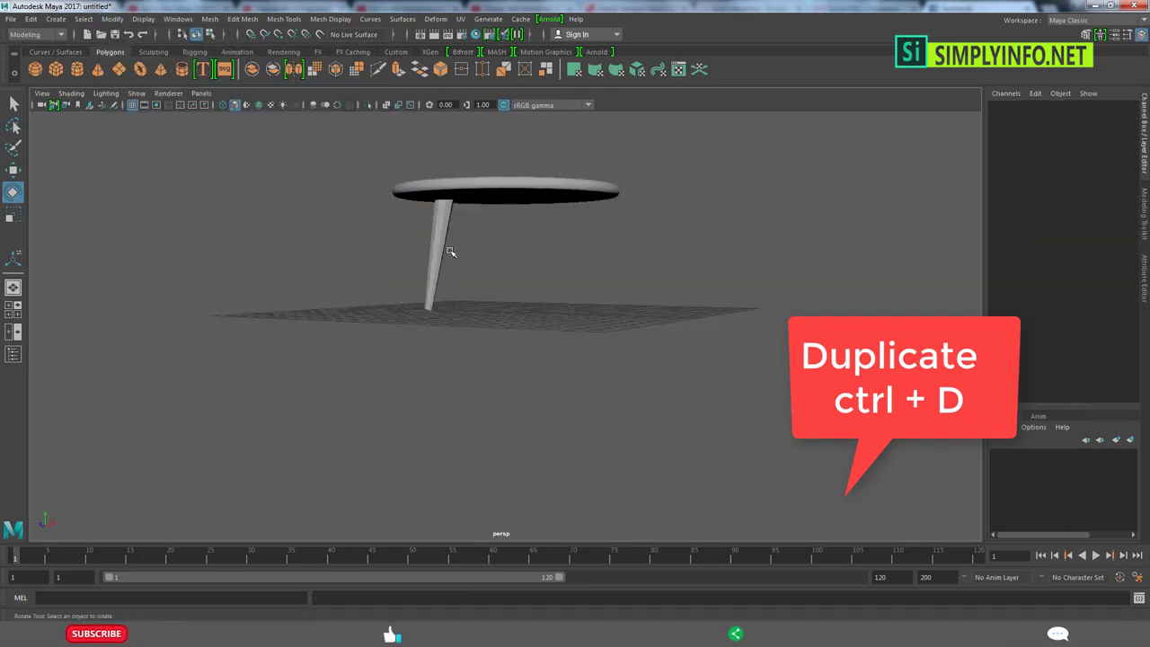
{"action": "key", "text": "space"}
{"action": "key", "text": "space"}
{"action": "key", "text": "space"}
{"action": "key", "text": "space"}
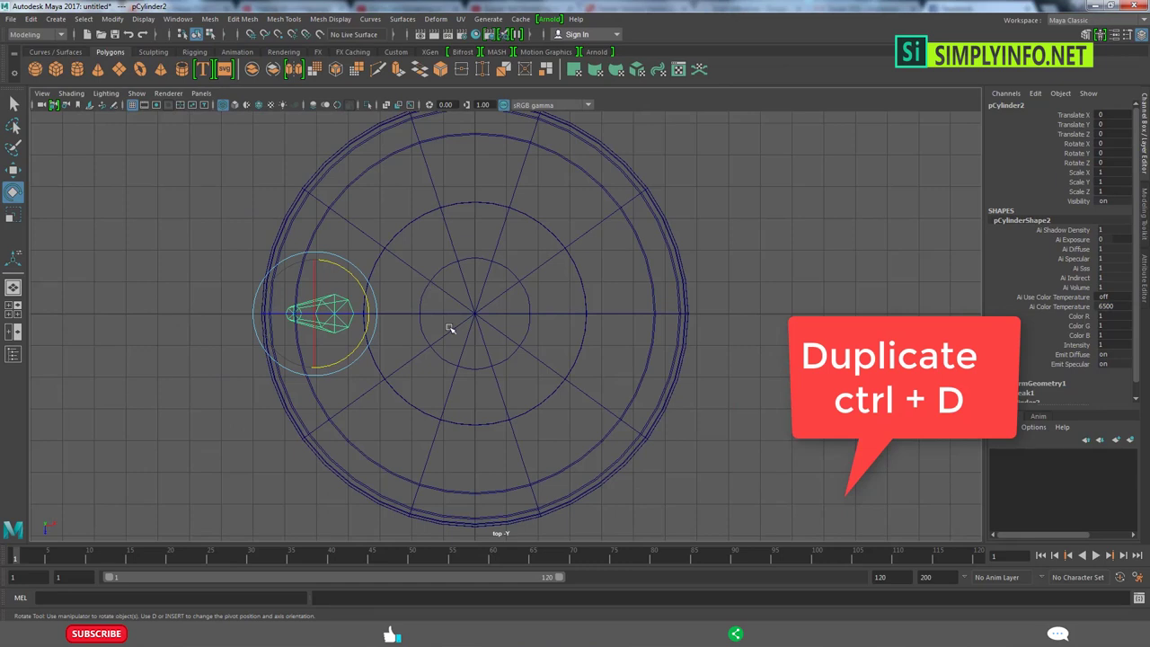
{"action": "left_click", "coordinate": [112, 19]}
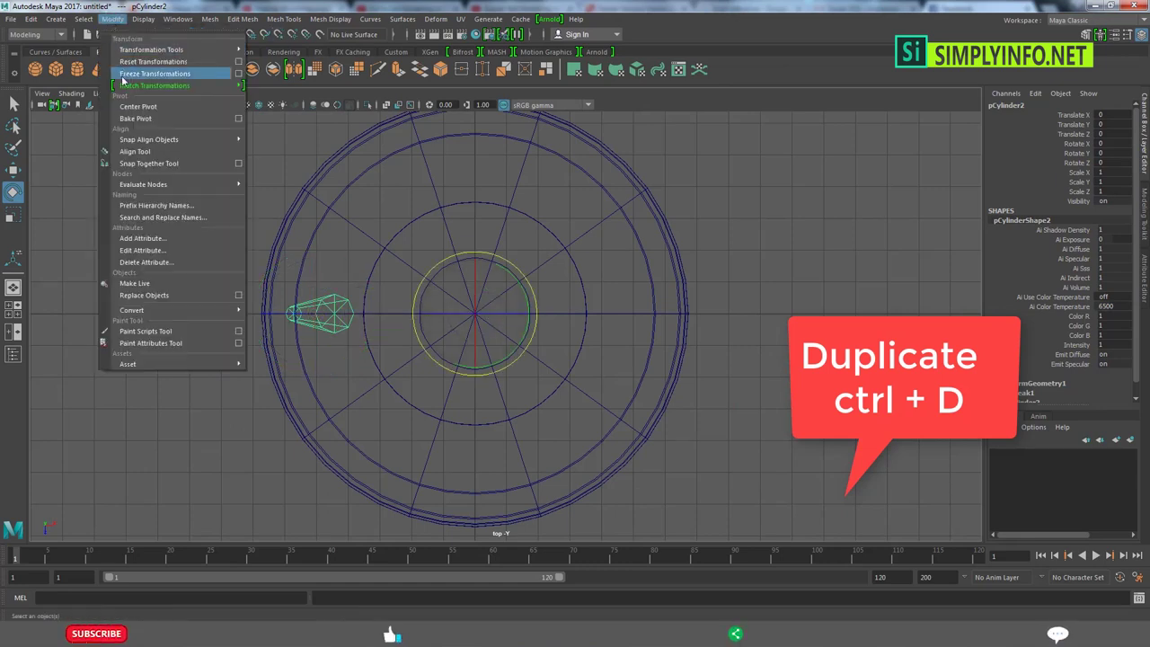
{"action": "left_click", "coordinate": [155, 73]}
Step: Duplicate the leg for the third leg and orbit to check the three-legged table
{"action": "key", "text": "ctrl+d"}
{"action": "type", "text": "-125"}
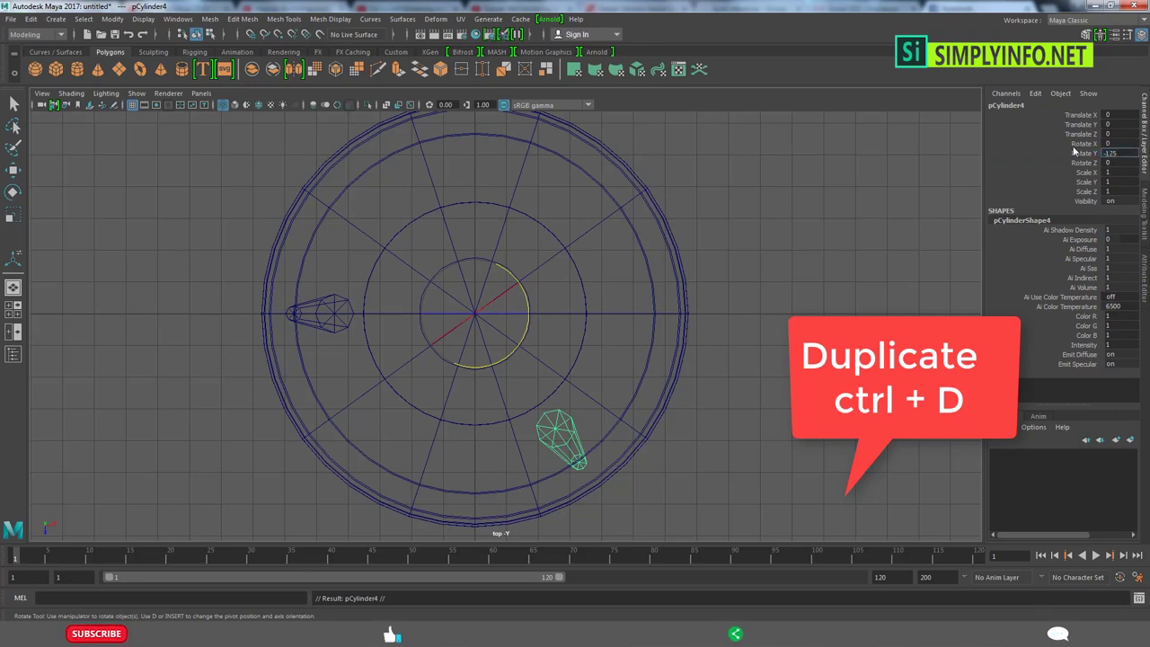
{"action": "key", "text": "space"}
{"action": "left_click_drag", "start_coordinate": [726, 298], "coordinate": [413, 324], "text": "alt"}
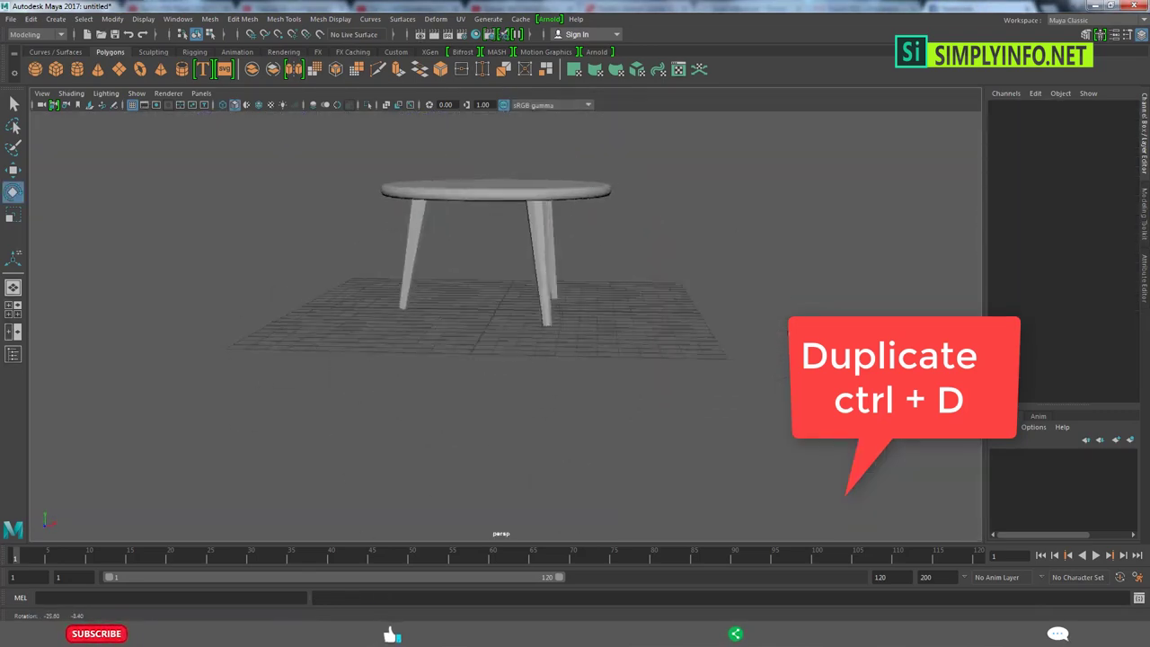
{"action": "left_click", "coordinate": [496, 190]}
{"action": "right_click_drag", "start_coordinate": [506, 267], "coordinate": [563, 353], "text": "alt"}
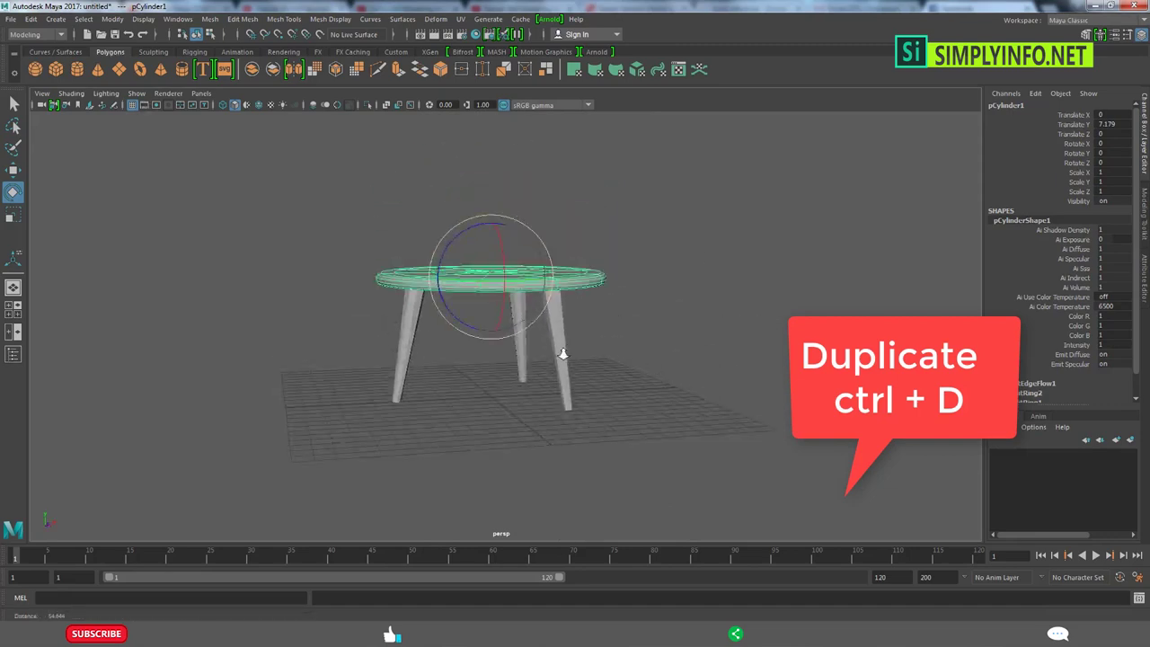
{"action": "mouse_move", "coordinate": [562, 353]}
{"action": "left_mouse_down", "text": "alt"}
{"action": "mouse_move", "coordinate": [510, 344]}
{"action": "mouse_move", "coordinate": [539, 324]}
{"action": "left_mouse_up", "text": "alt"}
Step: Select the three legs, combine them into one mesh, and raise it toward the tabletop
{"action": "left_click", "coordinate": [629, 405]}
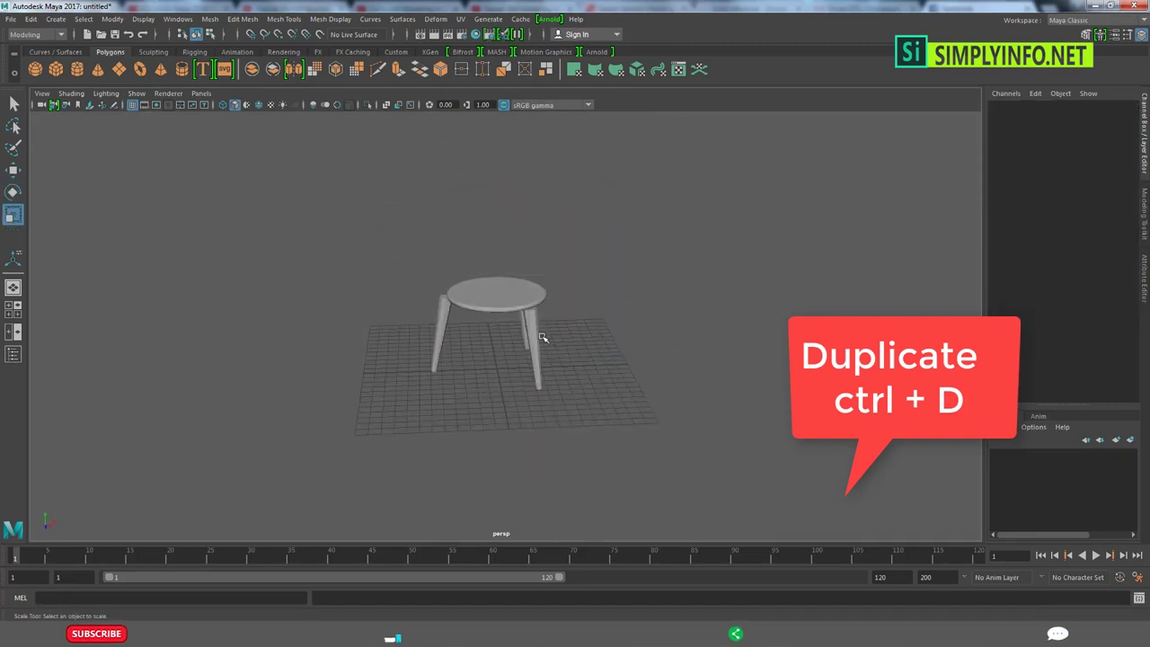
{"action": "left_click", "coordinate": [532, 369]}
{"action": "left_click", "coordinate": [439, 332], "text": "shift"}
{"action": "right_click_drag", "start_coordinate": [548, 310], "coordinate": [547, 526], "text": "shift"}
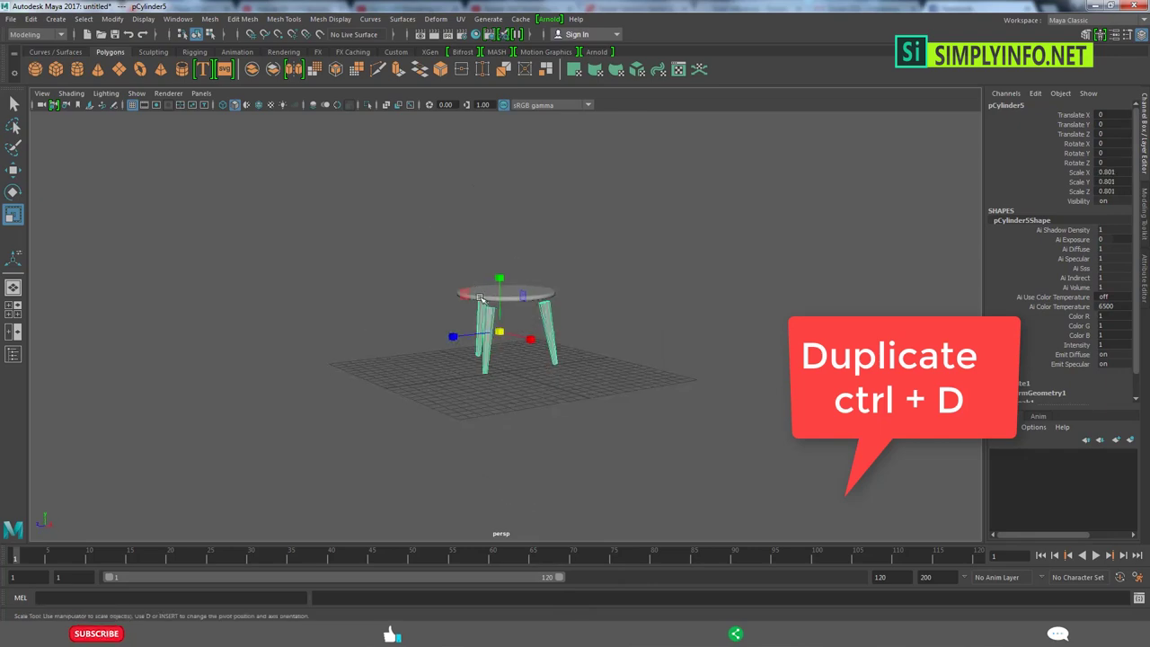
{"action": "mouse_move", "coordinate": [481, 297]}
{"action": "left_mouse_down", "text": "alt"}
{"action": "mouse_move", "coordinate": [490, 301]}
{"action": "mouse_move", "coordinate": [484, 266]}
{"action": "mouse_move", "coordinate": [515, 344]}
{"action": "left_mouse_up", "text": "alt"}
{"action": "key", "text": "w"}
Step: Center the pivot of the combined legs and inspect the fitted table from an angle
{"action": "left_click_drag", "start_coordinate": [422, 305], "coordinate": [368, 259]}
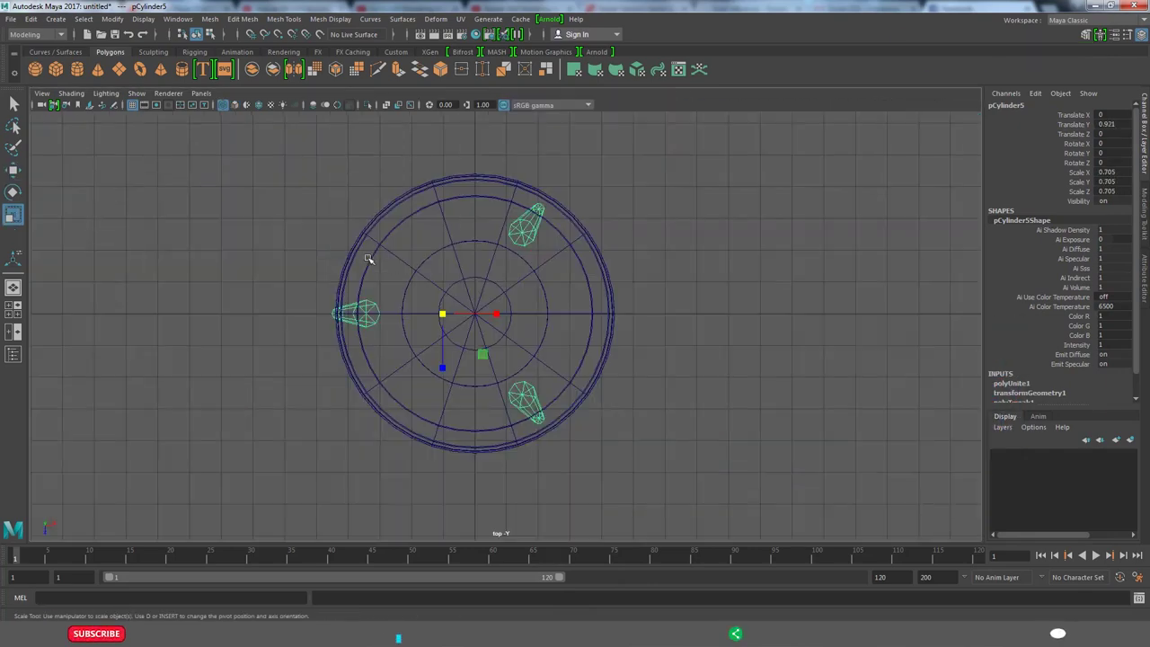
{"action": "left_click", "coordinate": [112, 19]}
{"action": "left_click", "coordinate": [143, 102]}
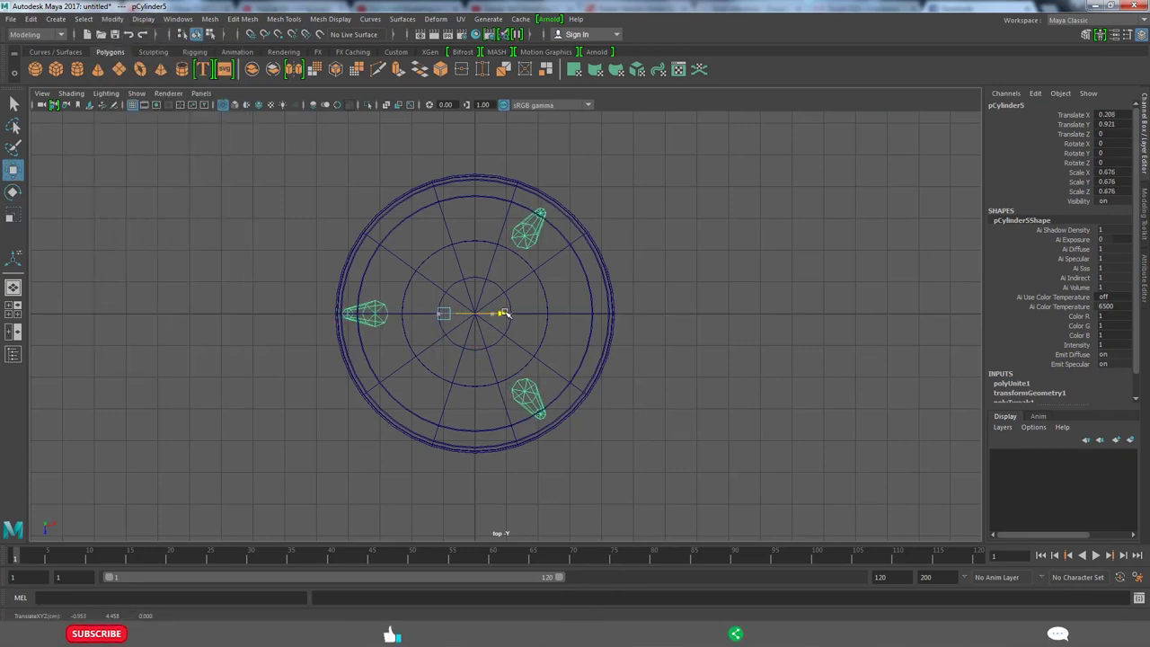
{"action": "mouse_move", "coordinate": [730, 307]}
{"action": "left_mouse_down"}
{"action": "mouse_move", "coordinate": [742, 282]}
{"action": "mouse_move", "coordinate": [614, 234]}
{"action": "mouse_move", "coordinate": [558, 283]}
{"action": "mouse_move", "coordinate": [699, 395]}
{"action": "left_mouse_up"}
{"action": "left_click", "coordinate": [593, 280]}
{"action": "mouse_move", "coordinate": [507, 340]}
{"action": "left_mouse_down", "text": "alt"}
{"action": "mouse_move", "coordinate": [586, 374]}
{"action": "mouse_move", "coordinate": [547, 329]}
{"action": "left_mouse_up", "text": "alt"}
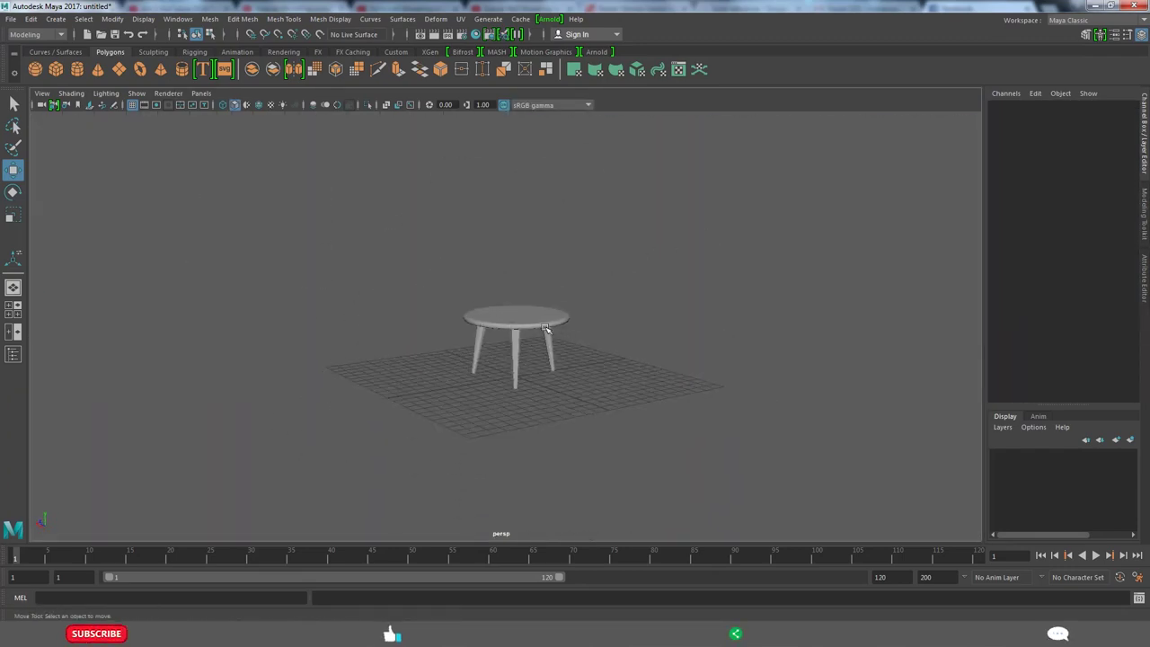
Step: Add a polygon cylinder with 10 axis subdivisions, radius 2.24 and height 4.21
{"action": "left_click", "coordinate": [90, 75]}
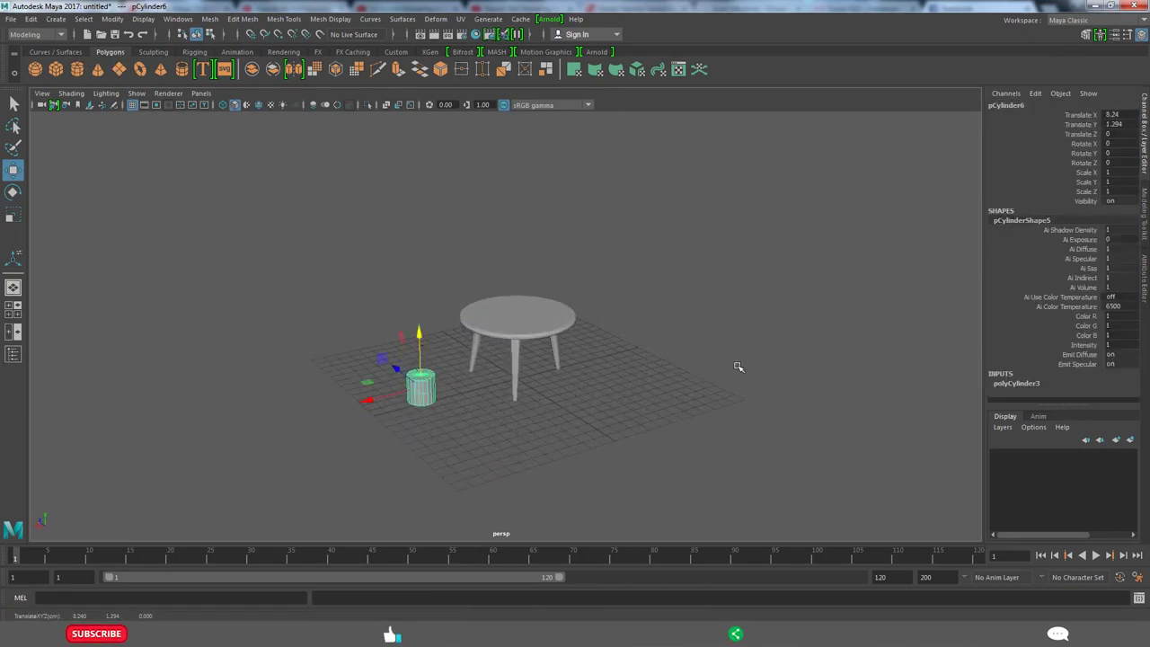
{"action": "left_click", "coordinate": [1091, 384]}
{"action": "type", "text": "0"}
{"action": "key", "text": "Return"}
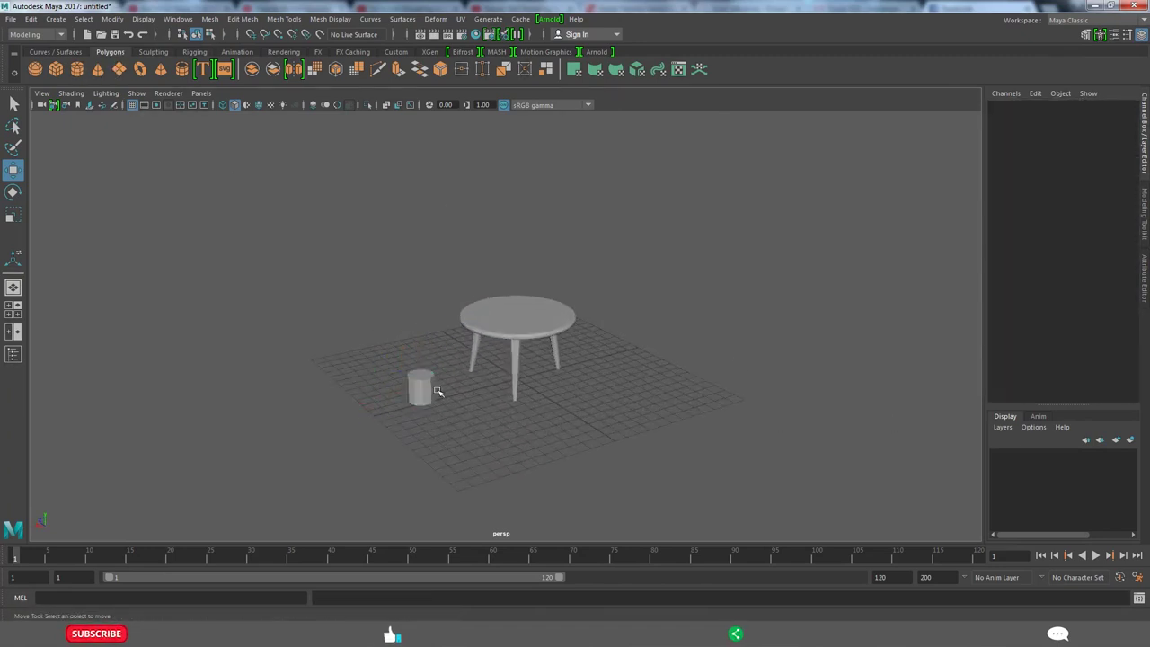
{"action": "left_click_drag", "start_coordinate": [437, 393], "coordinate": [539, 359], "text": "alt"}
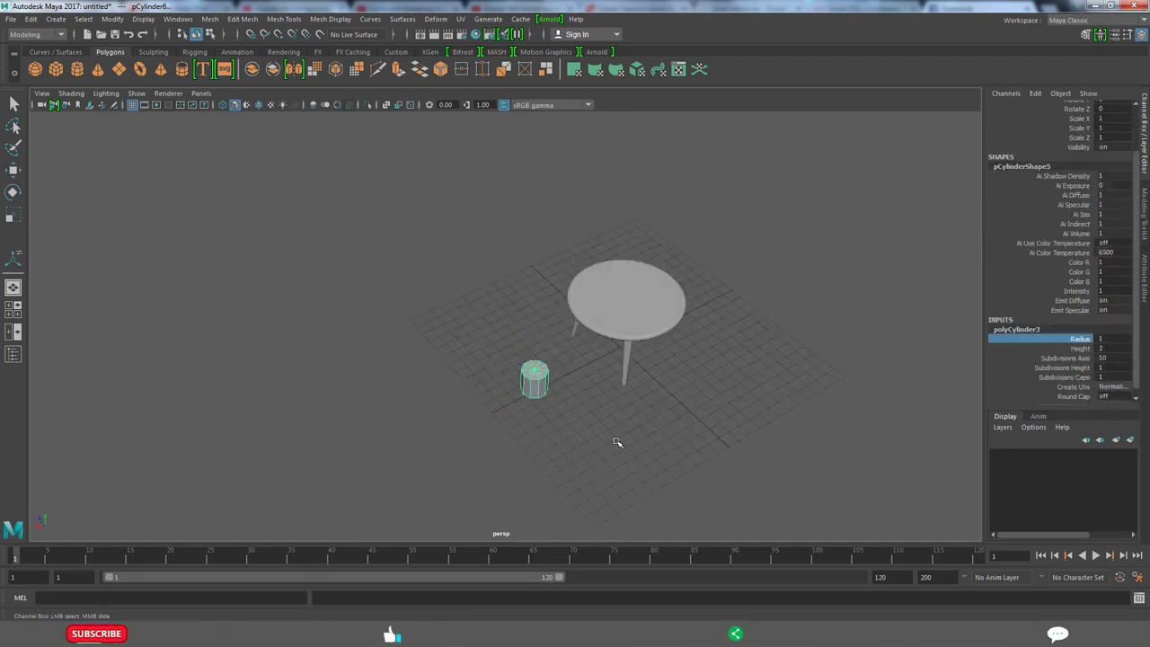
{"action": "left_click_drag", "start_coordinate": [600, 425], "coordinate": [637, 390], "text": "alt"}
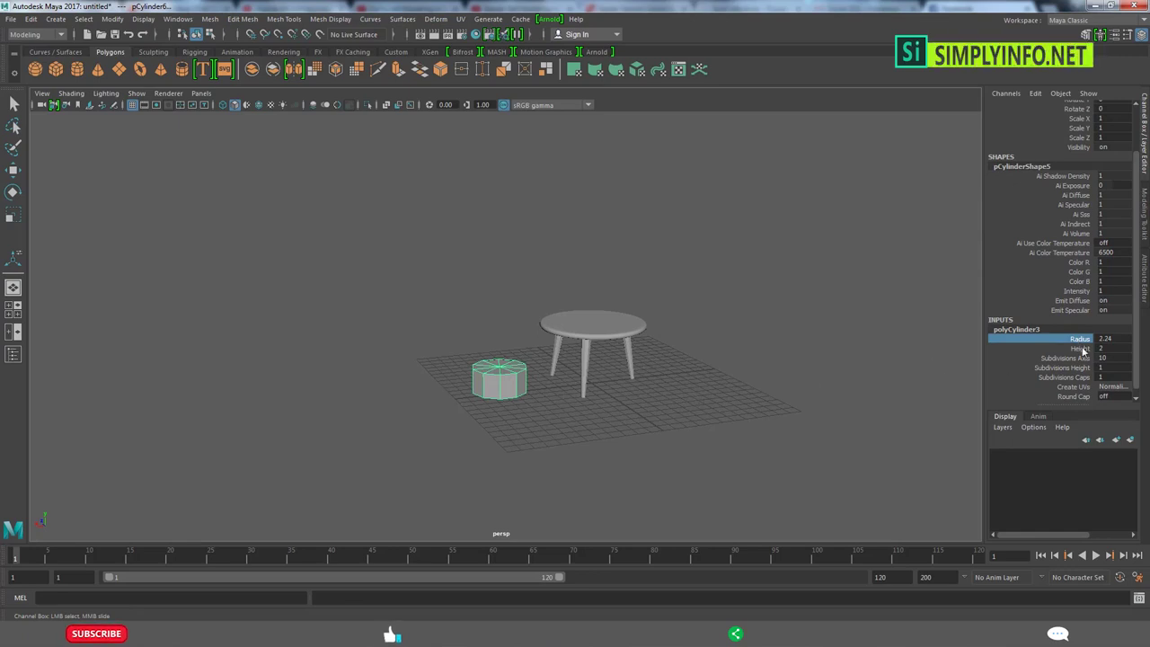
{"action": "middle_click_drag", "start_coordinate": [720, 443], "coordinate": [746, 443]}
{"action": "mouse_move", "coordinate": [575, 404]}
{"action": "left_mouse_down", "text": "alt"}
{"action": "mouse_move", "coordinate": [537, 405]}
{"action": "mouse_move", "coordinate": [516, 364]}
{"action": "left_mouse_up", "text": "alt"}
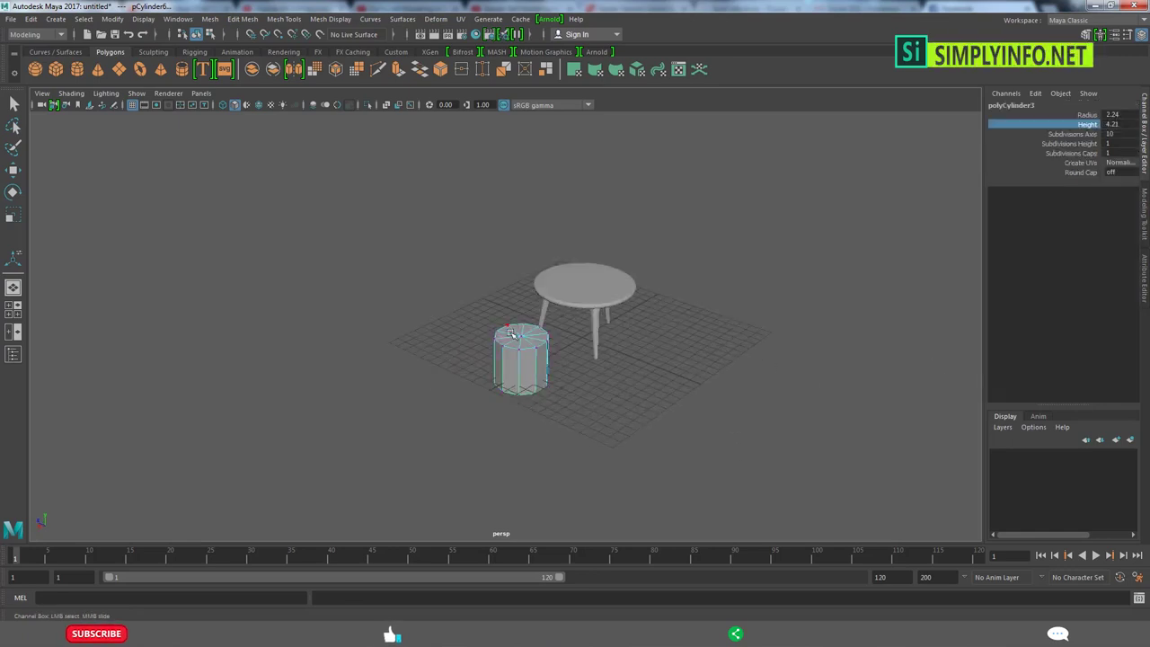
Step: Delete the cylinder's top cap faces and extrude the open rim edges
{"action": "right_click_drag", "start_coordinate": [513, 341], "coordinate": [521, 359]}
{"action": "key", "text": "w"}
{"action": "key", "text": "Delete"}
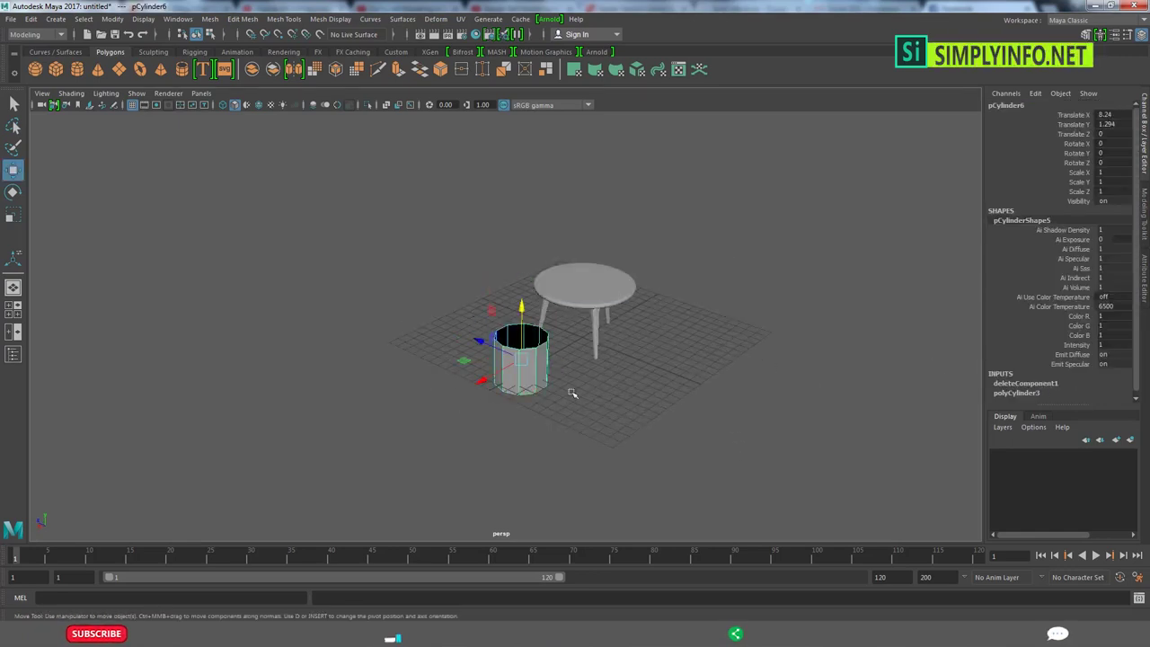
{"action": "left_click_drag", "start_coordinate": [569, 392], "coordinate": [543, 332], "text": "alt"}
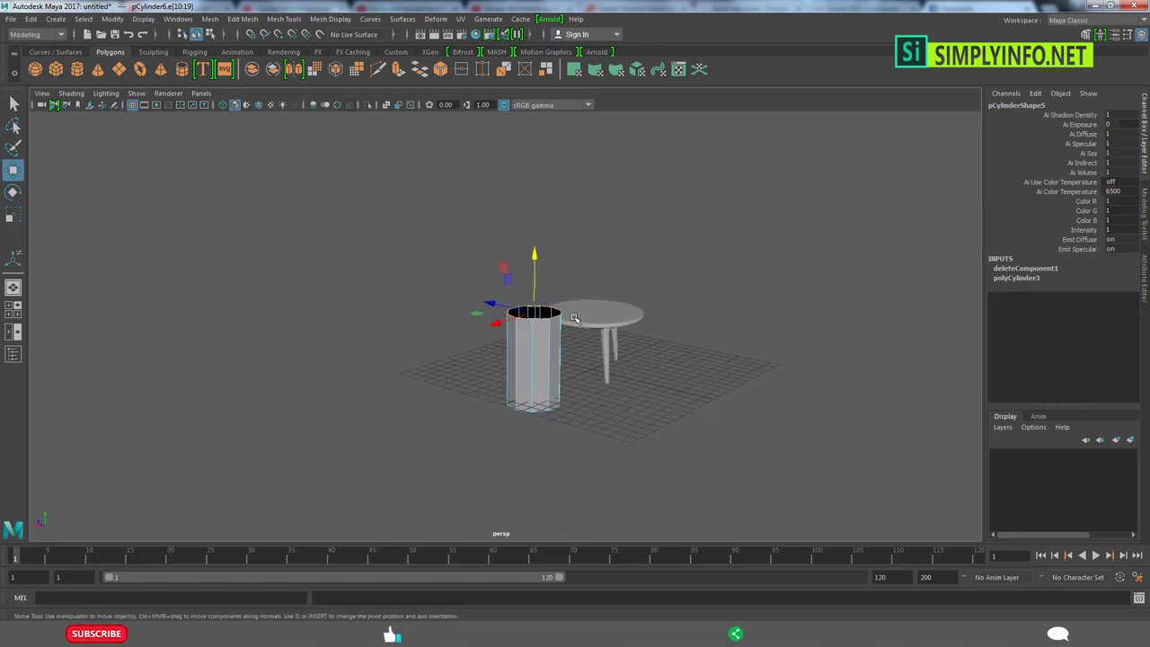
{"action": "right_click_drag", "start_coordinate": [550, 225], "coordinate": [539, 261]}
{"action": "key", "text": "ctrl+e"}
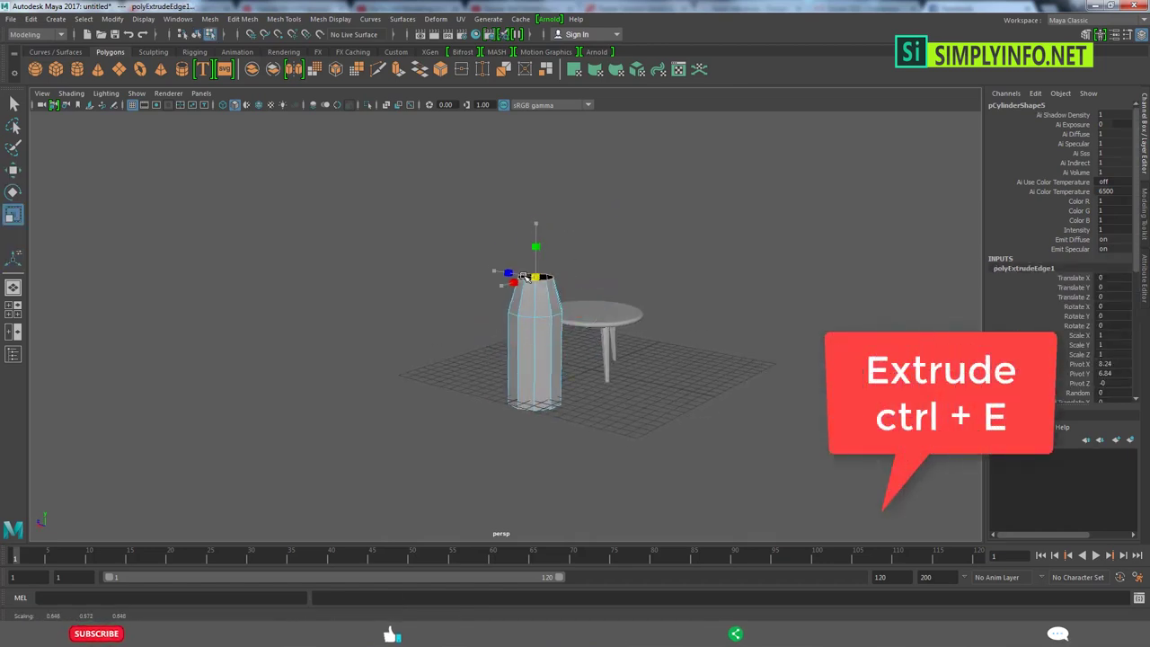
Step: Scale the extruded rim inward into a shoulder and pull new extrusions up into the neck
{"action": "left_click_drag", "start_coordinate": [523, 275], "coordinate": [572, 298], "text": "alt"}
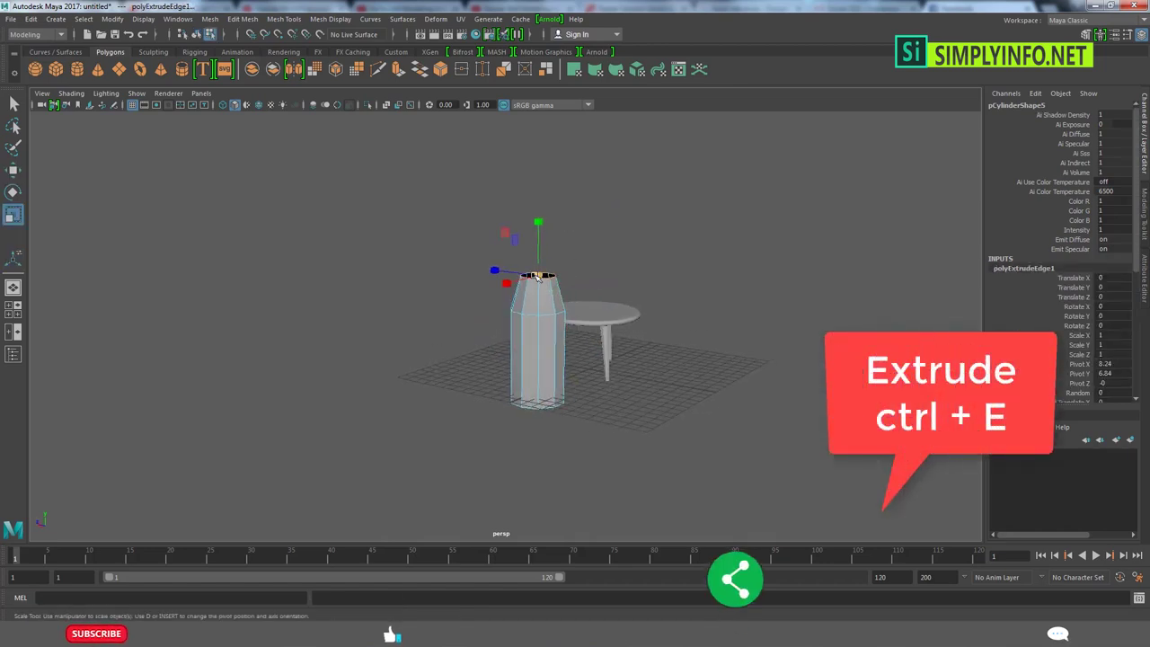
{"action": "key", "text": "ctrl+e"}
{"action": "mouse_move", "coordinate": [539, 260]}
{"action": "left_mouse_down"}
{"action": "mouse_move", "coordinate": [548, 250]}
{"action": "mouse_move", "coordinate": [532, 225]}
{"action": "left_mouse_up"}
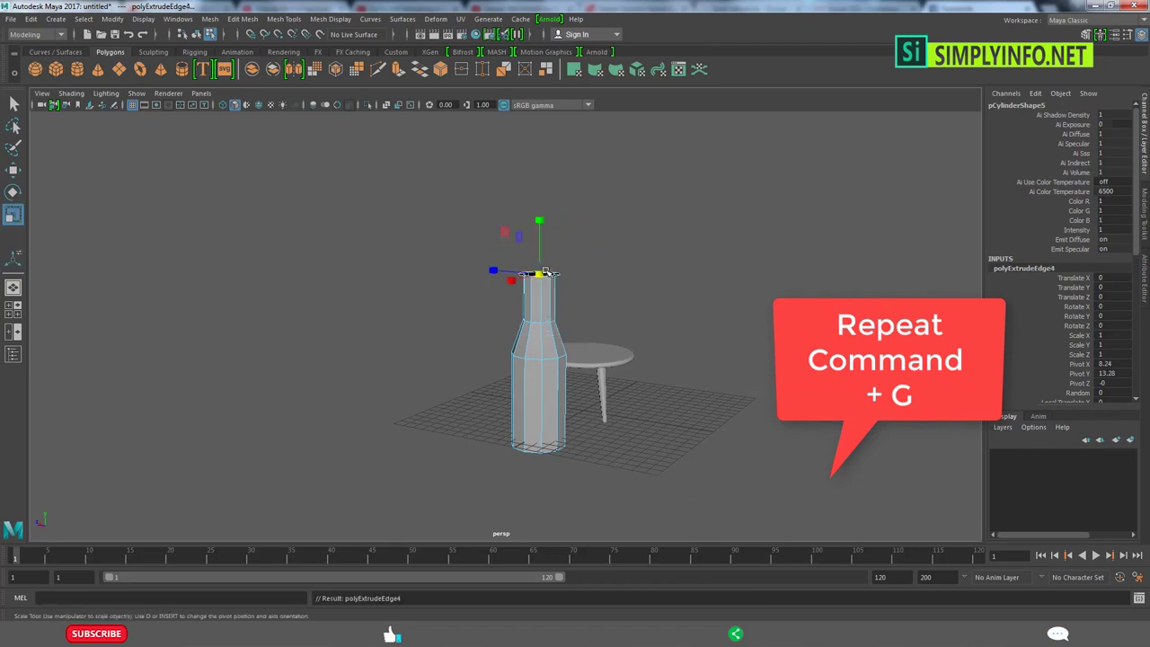
{"action": "key", "text": "g"}
{"action": "left_click_drag", "start_coordinate": [539, 219], "coordinate": [561, 309], "text": "alt"}
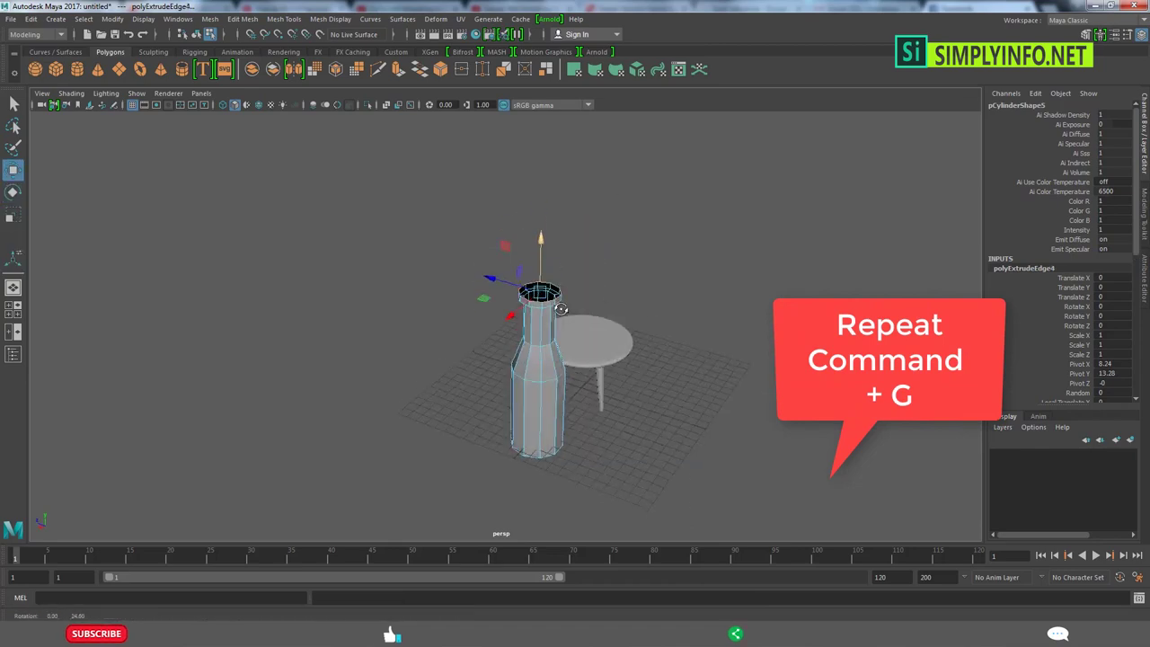
Step: Shape further extrusions at the top of the neck into the bottle's lipped rim
{"action": "key", "text": "space"}
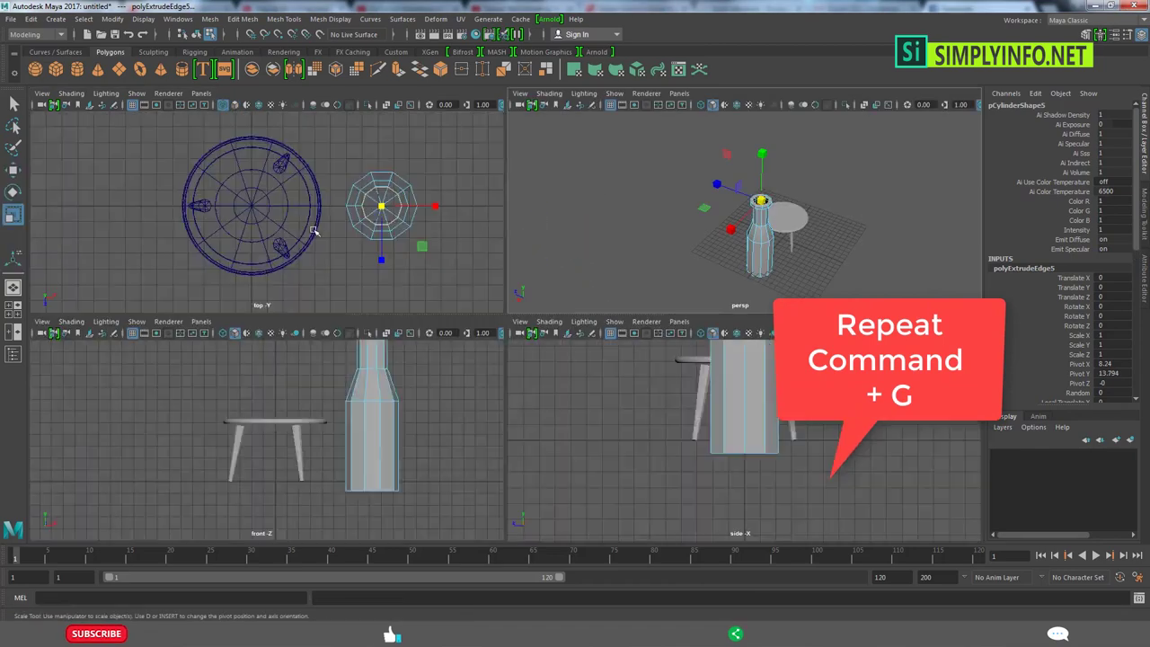
{"action": "key", "text": "space"}
{"action": "key", "text": "space"}
{"action": "key", "text": "space"}
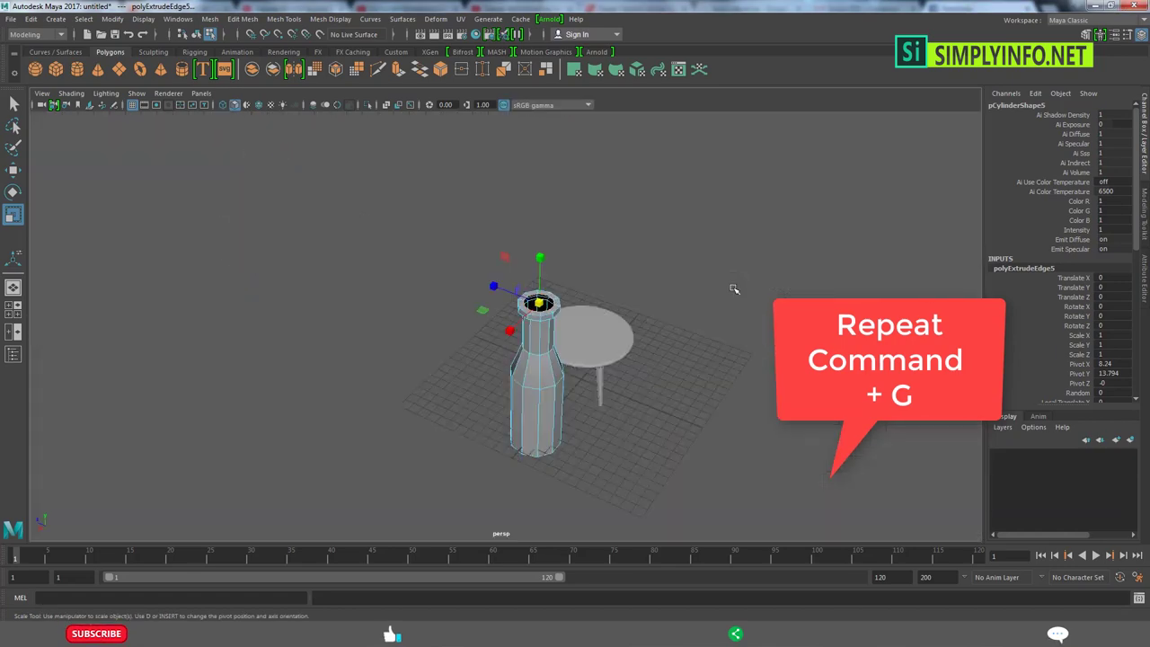
{"action": "mouse_move", "coordinate": [734, 287]}
{"action": "left_mouse_down", "text": "alt"}
{"action": "mouse_move", "coordinate": [706, 311]}
{"action": "mouse_move", "coordinate": [559, 325]}
{"action": "left_mouse_up", "text": "alt"}
{"action": "left_click_drag", "start_coordinate": [559, 325], "coordinate": [516, 346], "text": "alt"}
{"action": "key", "text": "g"}
{"action": "key", "text": "g"}
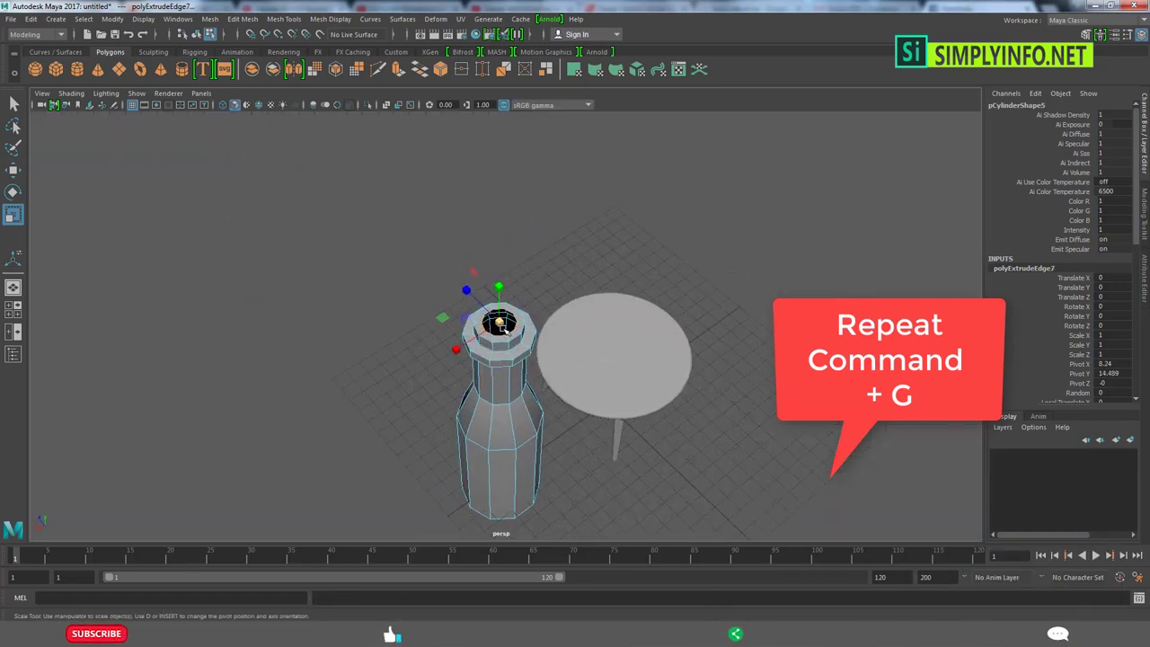
{"action": "mouse_move", "coordinate": [635, 261]}
{"action": "left_mouse_down", "text": "alt"}
{"action": "mouse_move", "coordinate": [475, 327]}
{"action": "mouse_move", "coordinate": [503, 450]}
{"action": "left_mouse_up", "text": "alt"}
Step: Insert edge loops on the bottle's body and around its shoulder
{"action": "right_click_drag", "start_coordinate": [530, 404], "coordinate": [503, 485], "text": "shift"}
{"action": "left_click", "coordinate": [534, 404]}
{"action": "left_click_drag", "start_coordinate": [534, 404], "coordinate": [544, 294], "text": "alt"}
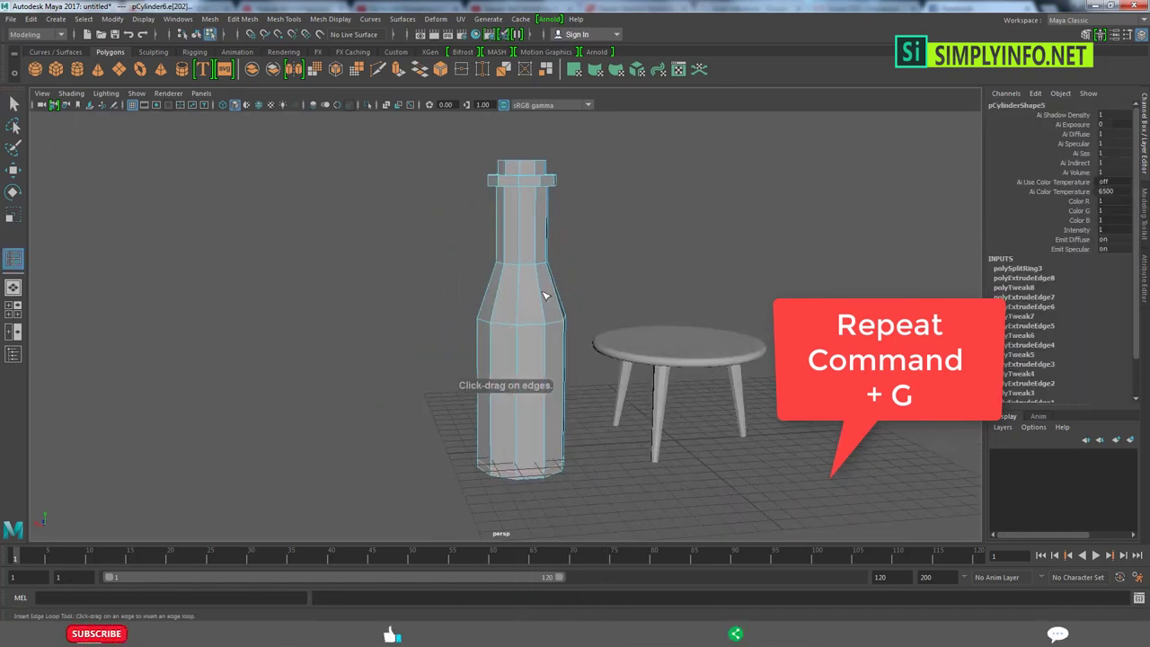
{"action": "left_click_drag", "start_coordinate": [617, 270], "coordinate": [496, 335], "text": "alt"}
{"action": "left_click", "coordinate": [497, 334]}
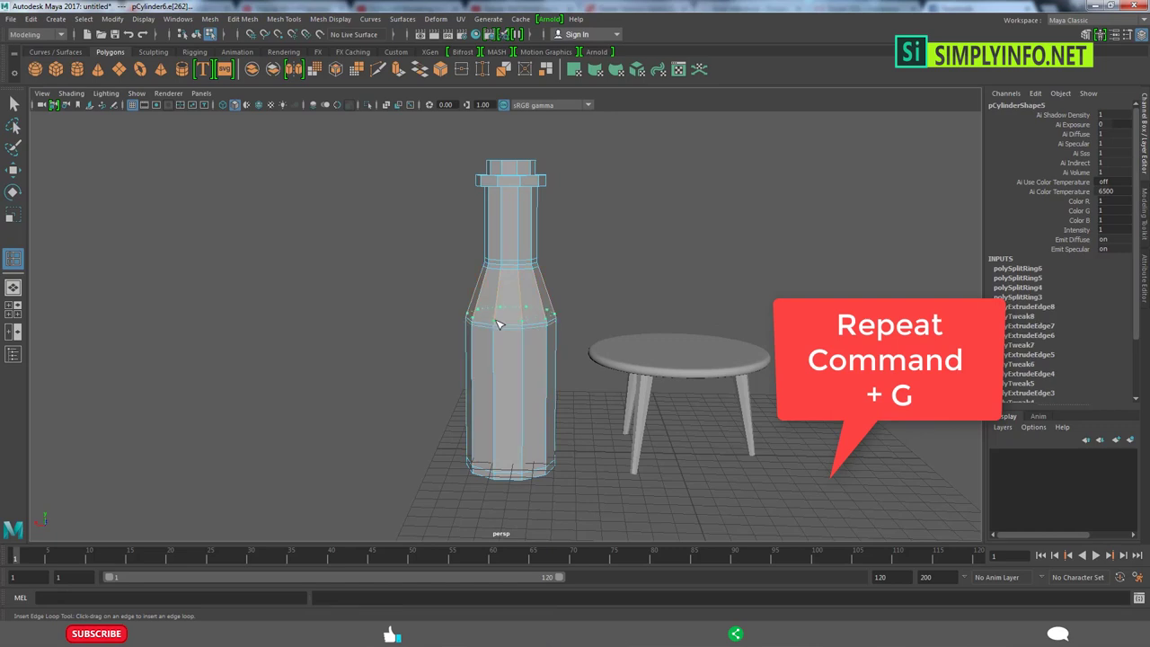
{"action": "left_click_drag", "start_coordinate": [553, 252], "coordinate": [504, 296], "text": "alt"}
{"action": "left_click", "coordinate": [517, 359]}
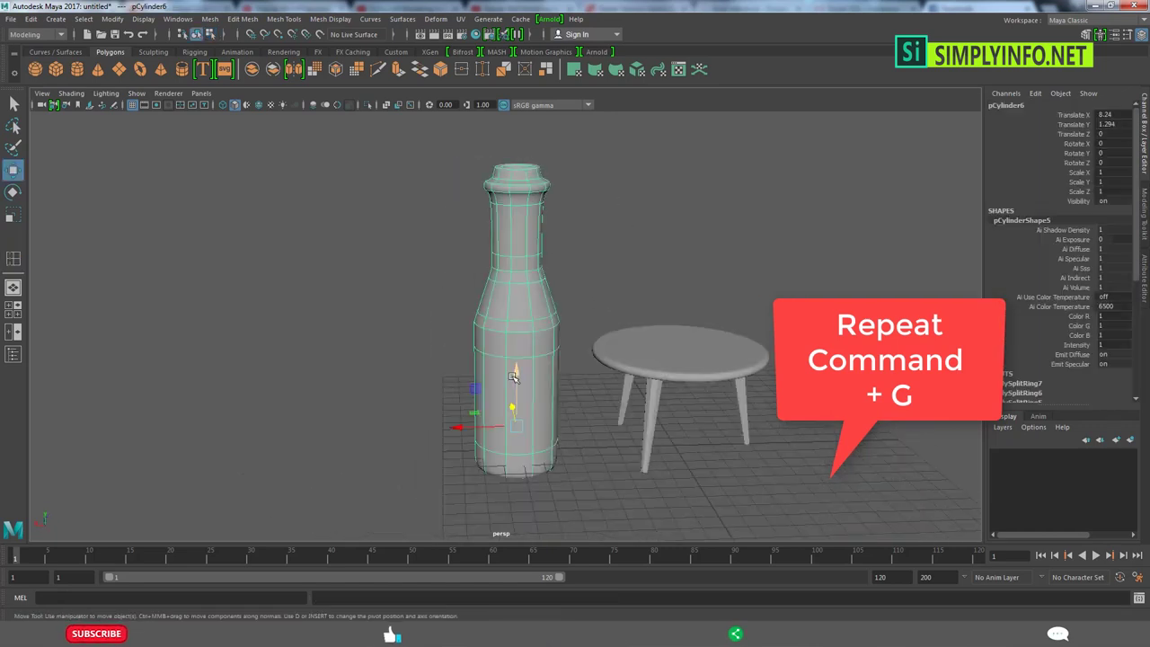
{"action": "left_click_drag", "start_coordinate": [516, 360], "coordinate": [524, 333], "text": "alt"}
{"action": "right_click_drag", "start_coordinate": [515, 336], "coordinate": [492, 296]}
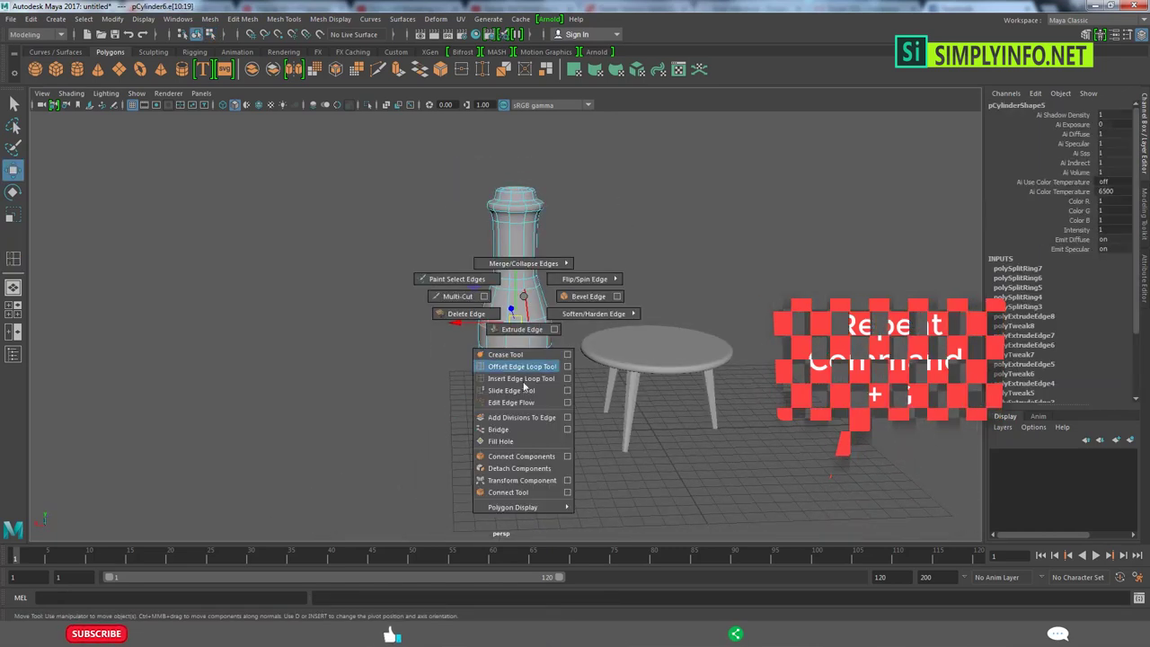
{"action": "left_click", "coordinate": [560, 326]}
{"action": "left_click_drag", "start_coordinate": [560, 326], "coordinate": [531, 336], "text": "alt"}
Step: Select the neck's top face loop and rim vertices for scaling
{"action": "scroll", "coordinate": [531, 329], "scroll_direction": "up", "scroll_amount": 3}
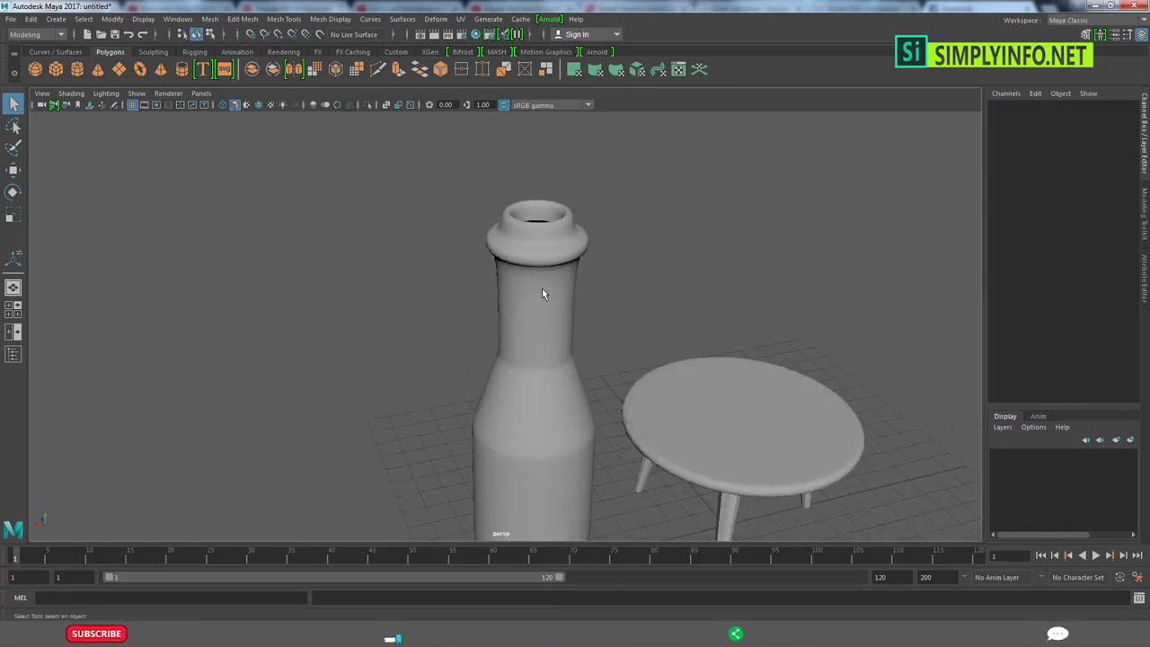
{"action": "left_click", "coordinate": [541, 288]}
{"action": "key", "text": "F11"}
{"action": "double_click", "coordinate": [539, 230]}
{"action": "mouse_move", "coordinate": [539, 229]}
{"action": "left_mouse_down", "text": "alt"}
{"action": "mouse_move", "coordinate": [559, 306]}
{"action": "mouse_move", "coordinate": [551, 329]}
{"action": "mouse_move", "coordinate": [591, 257]}
{"action": "left_mouse_up", "text": "alt"}
{"action": "key", "text": "r"}
{"action": "scroll", "coordinate": [590, 257], "scroll_direction": "up", "scroll_amount": 3}
{"action": "left_click", "coordinate": [456, 225]}
{"action": "left_click_drag", "start_coordinate": [456, 224], "coordinate": [575, 262]}
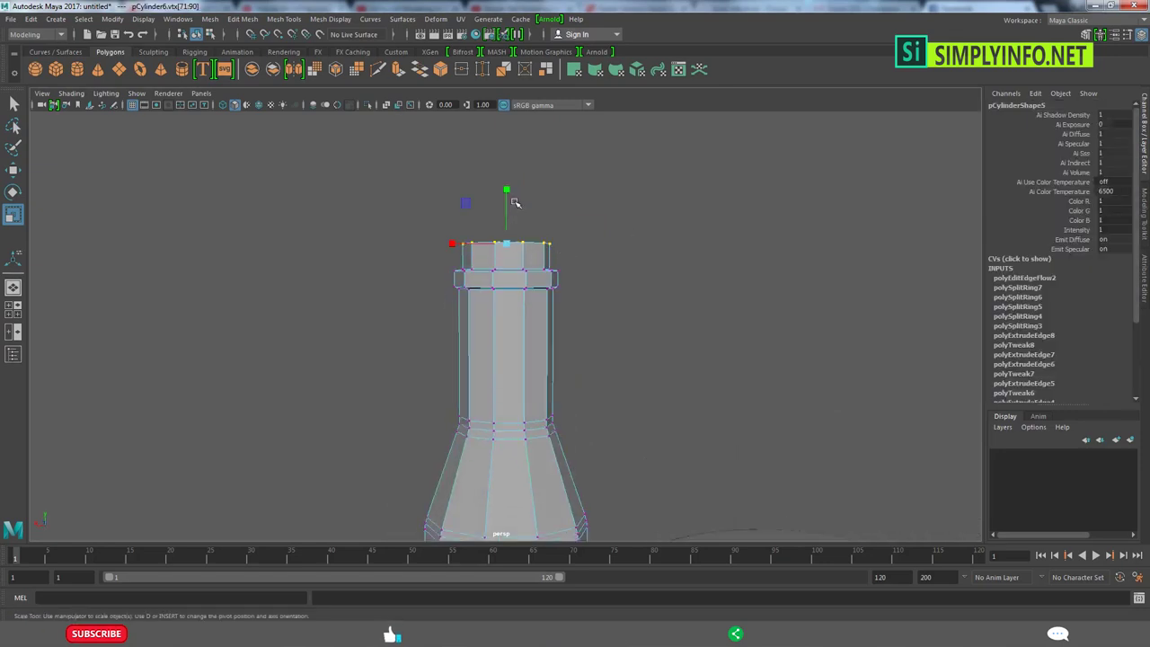
{"action": "left_click_drag", "start_coordinate": [509, 198], "coordinate": [503, 296], "text": "alt"}
Step: Add an edge loop near the neck rim and apply Edit Edge Flow to it
{"action": "key", "text": "F8"}
{"action": "right_click_drag", "start_coordinate": [503, 342], "coordinate": [476, 336], "text": "shift"}
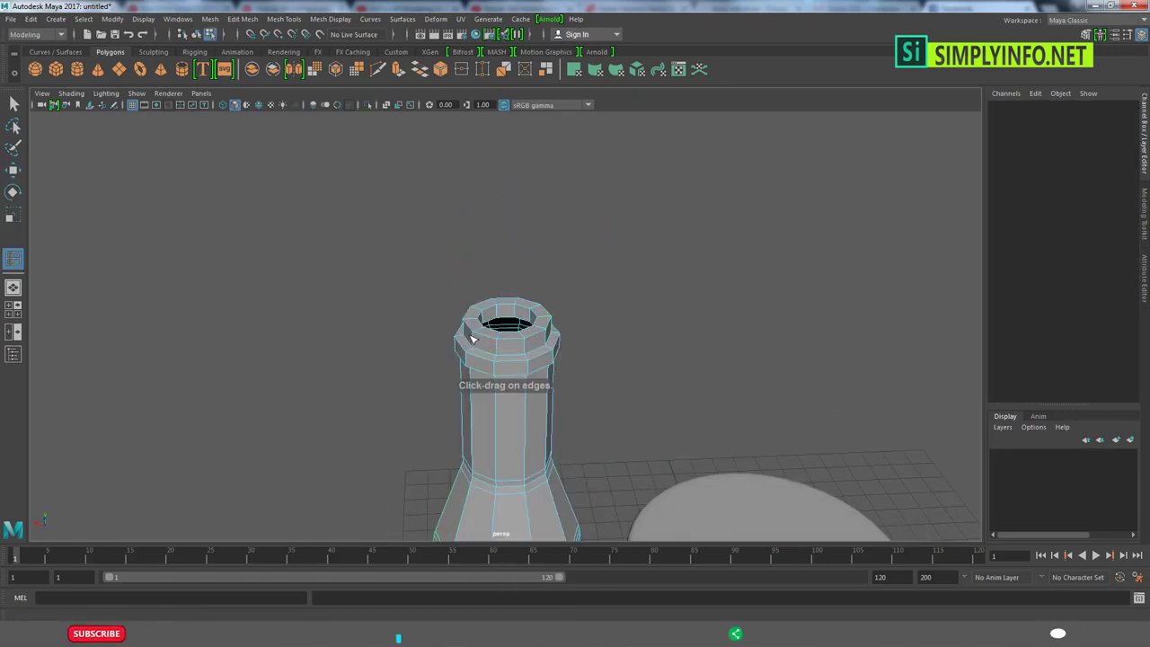
{"action": "left_click_drag", "start_coordinate": [675, 419], "coordinate": [542, 413], "text": "alt"}
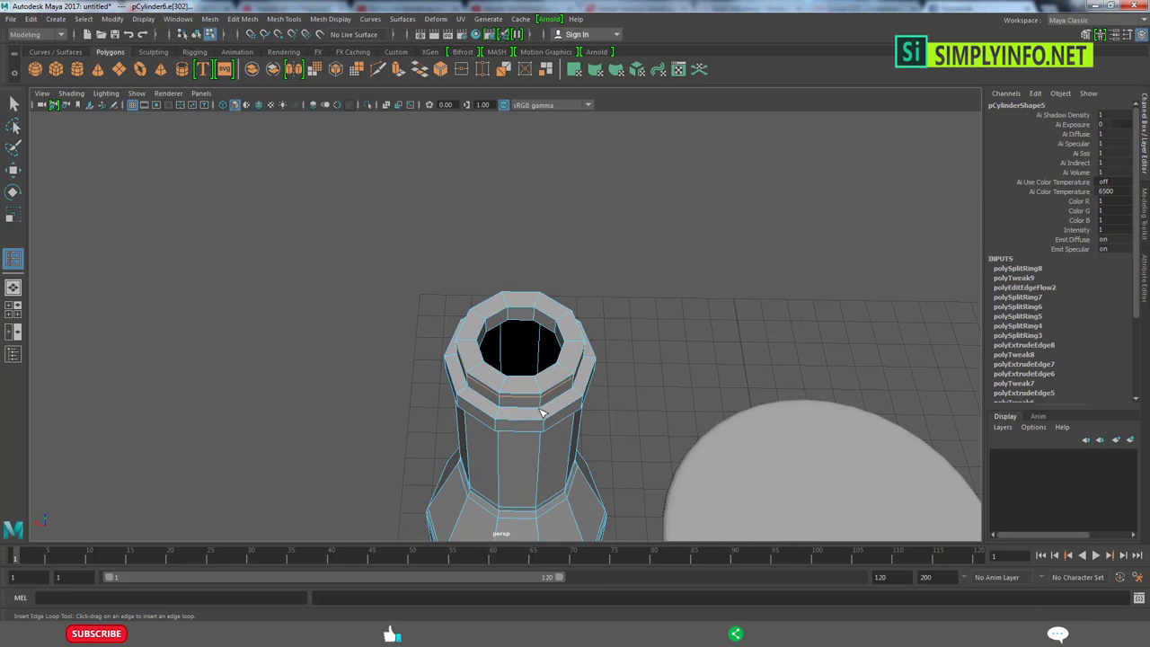
{"action": "left_click", "coordinate": [477, 370]}
{"action": "left_click_drag", "start_coordinate": [477, 370], "coordinate": [473, 338], "text": "alt"}
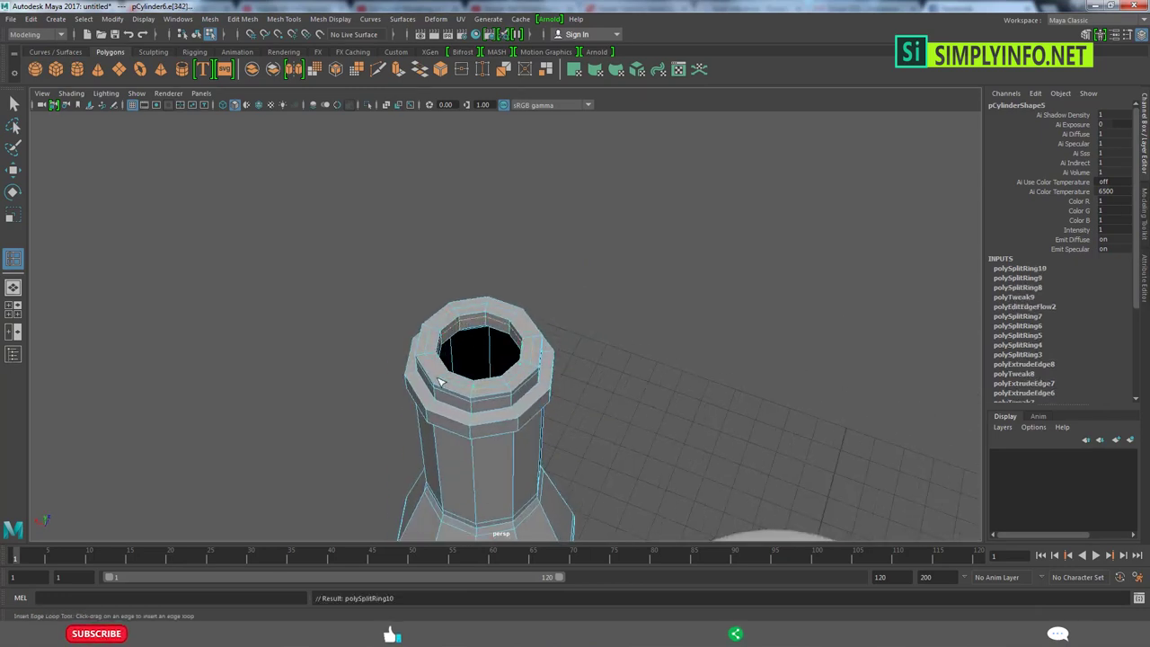
{"action": "left_click_drag", "start_coordinate": [440, 382], "coordinate": [495, 377], "text": "alt"}
{"action": "right_click", "coordinate": [489, 328], "text": "shift"}
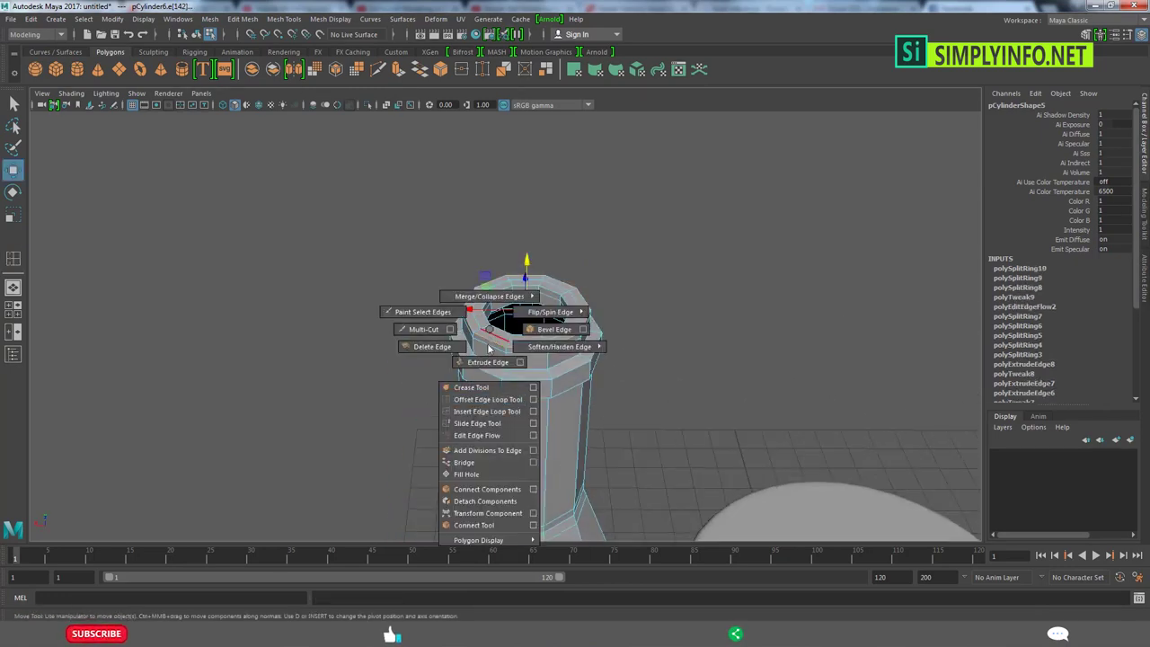
{"action": "left_click", "coordinate": [464, 437]}
{"action": "key", "text": "F8"}
{"action": "key", "text": "q"}
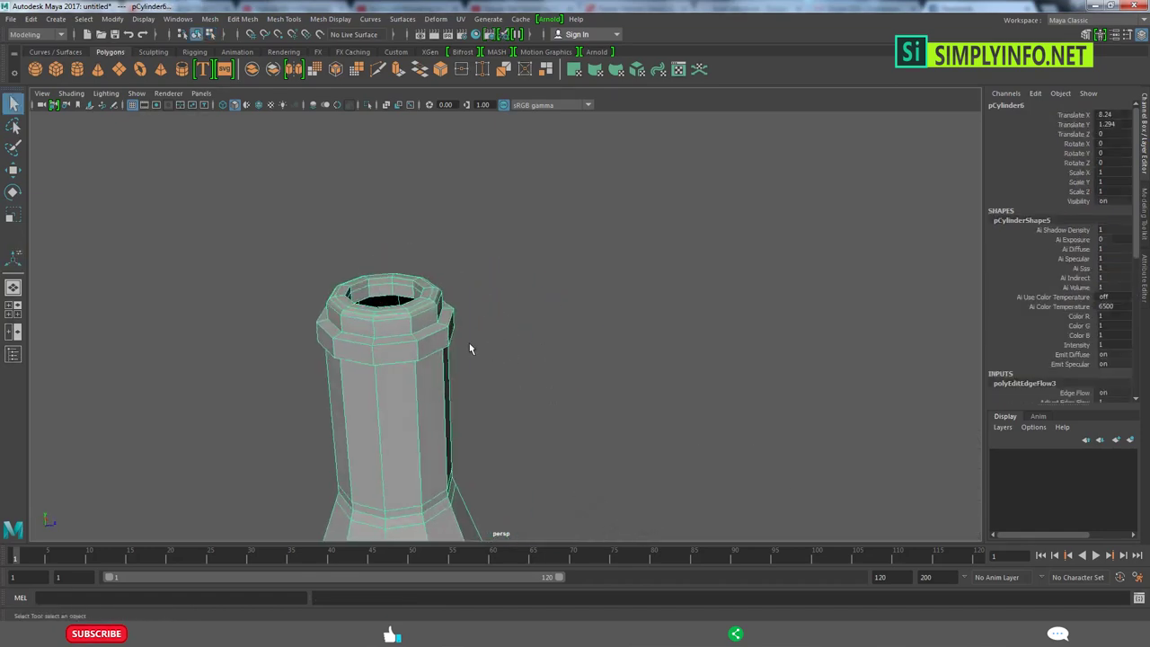
Step: Insert several more loops around the neck rim, including one just below the lip
{"action": "right_click", "coordinate": [464, 328], "text": "shift"}
{"action": "left_click", "coordinate": [365, 372]}
{"action": "left_click", "coordinate": [449, 377]}
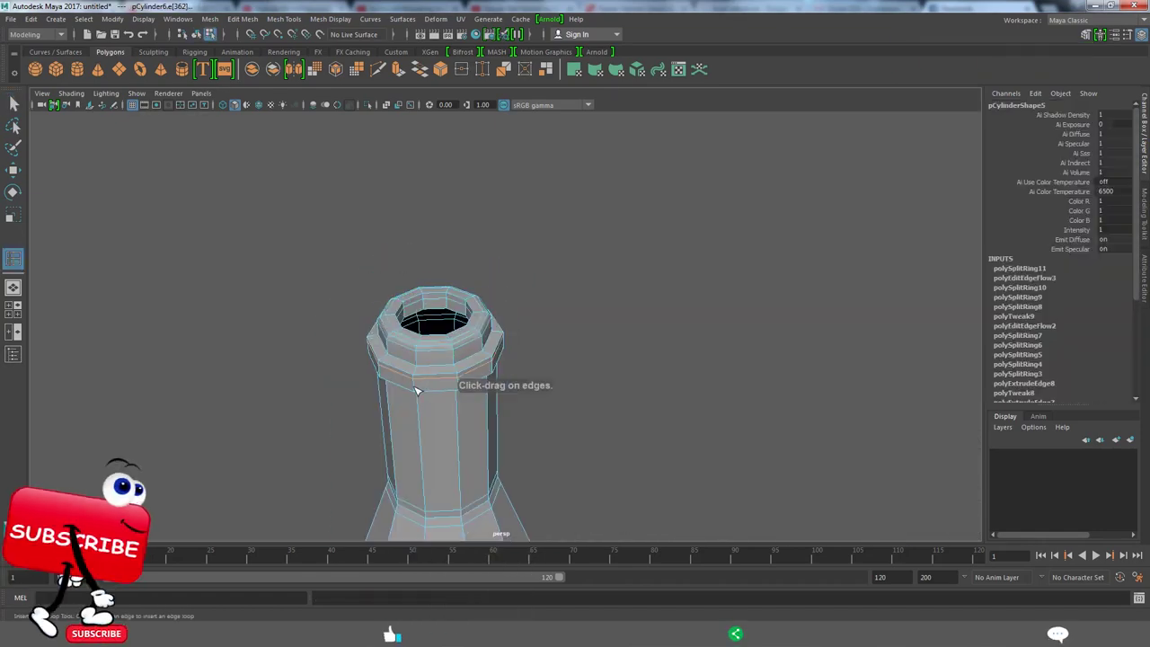
{"action": "left_click", "coordinate": [446, 423]}
{"action": "left_click", "coordinate": [445, 423]}
{"action": "mouse_move", "coordinate": [446, 423]}
{"action": "left_mouse_down", "text": "alt"}
{"action": "mouse_move", "coordinate": [431, 314]}
{"action": "mouse_move", "coordinate": [521, 387]}
{"action": "mouse_move", "coordinate": [509, 396]}
{"action": "mouse_move", "coordinate": [542, 356]}
{"action": "left_mouse_up", "text": "alt"}
{"action": "left_click", "coordinate": [509, 395]}
Step: Apply Edit Edge Flow to a horizontal neck loop so it follows the curvature
{"action": "key", "text": "w"}
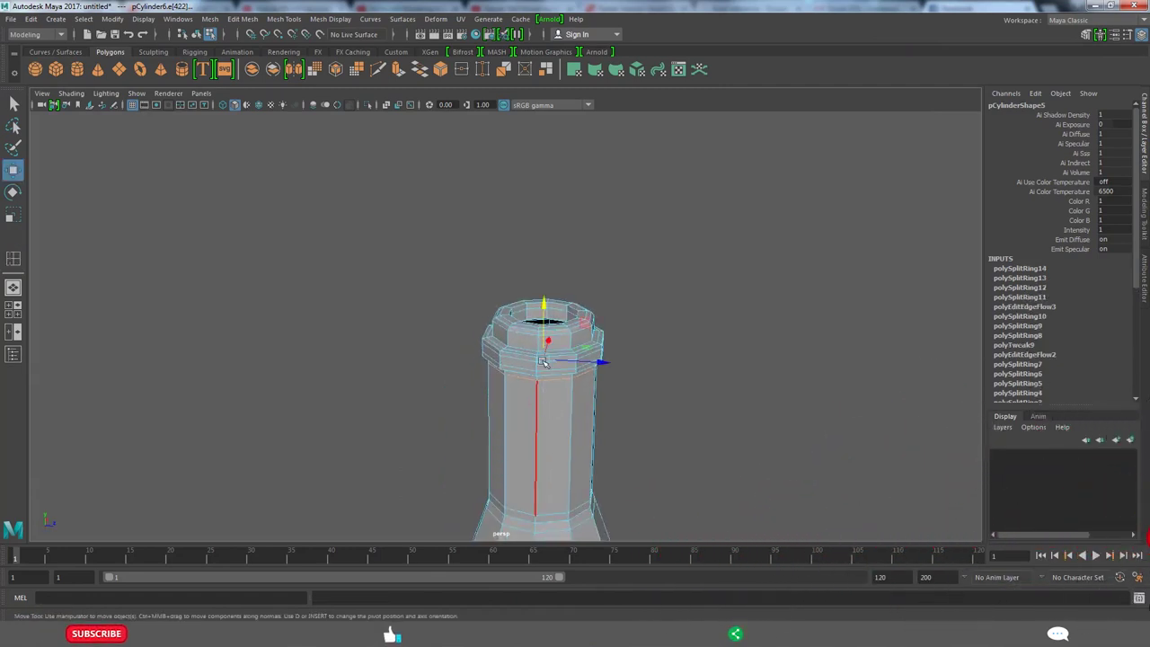
{"action": "scroll", "coordinate": [542, 356], "scroll_direction": "up", "scroll_amount": 3}
{"action": "left_click", "coordinate": [514, 341]}
{"action": "right_click_drag", "start_coordinate": [514, 343], "coordinate": [501, 449], "text": "shift"}
{"action": "mouse_move", "coordinate": [539, 405]}
{"action": "left_mouse_down", "text": "alt"}
{"action": "mouse_move", "coordinate": [527, 347]}
{"action": "mouse_move", "coordinate": [577, 374]}
{"action": "mouse_move", "coordinate": [614, 298]}
{"action": "left_mouse_up", "text": "alt"}
{"action": "left_click", "coordinate": [720, 394]}
{"action": "mouse_move", "coordinate": [719, 395]}
{"action": "left_mouse_down", "text": "alt"}
{"action": "mouse_move", "coordinate": [665, 432]}
{"action": "mouse_move", "coordinate": [606, 397]}
{"action": "left_mouse_up", "text": "alt"}
{"action": "scroll", "coordinate": [606, 397], "scroll_direction": "down", "scroll_amount": 5}
{"action": "left_click", "coordinate": [508, 409]}
{"action": "mouse_move", "coordinate": [508, 408]}
{"action": "left_mouse_down", "text": "alt"}
{"action": "mouse_move", "coordinate": [527, 435]}
{"action": "mouse_move", "coordinate": [502, 397]}
{"action": "left_mouse_up", "text": "alt"}
{"action": "right_click_drag", "start_coordinate": [502, 397], "coordinate": [515, 384]}
Step: Scale the bottle down to about 0.252, 0.303, 0.252 to fit the table
{"action": "left_click", "coordinate": [675, 482]}
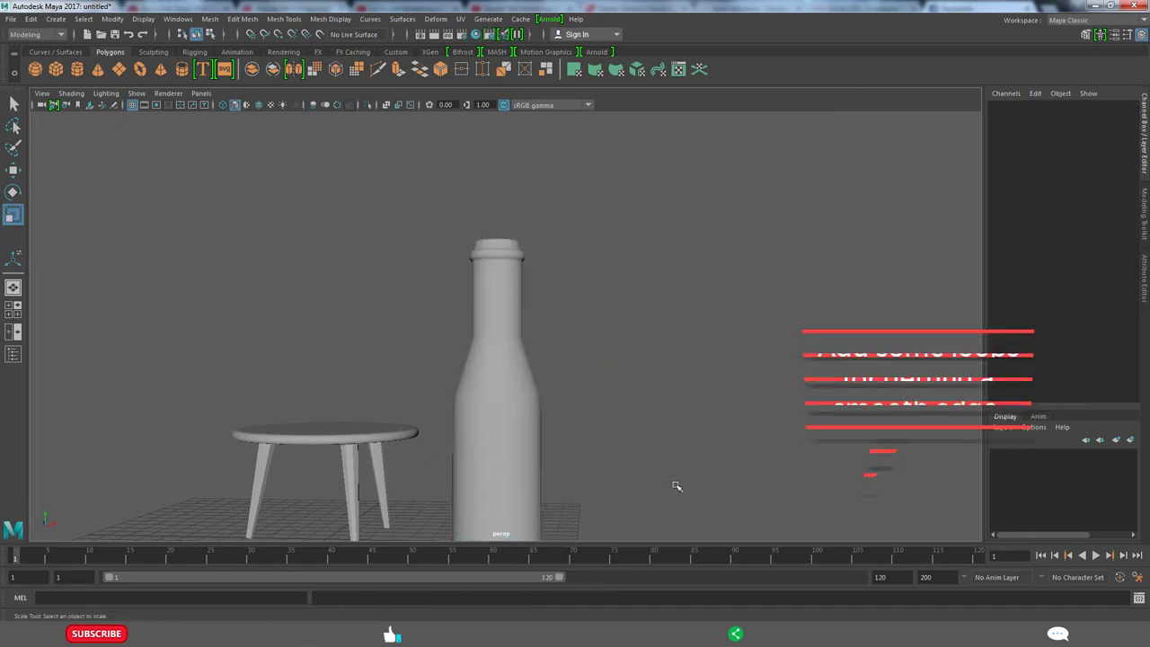
{"action": "mouse_move", "coordinate": [674, 482]}
{"action": "left_mouse_down", "text": "alt"}
{"action": "mouse_move", "coordinate": [569, 441]}
{"action": "mouse_move", "coordinate": [492, 384]}
{"action": "mouse_move", "coordinate": [487, 333]}
{"action": "mouse_move", "coordinate": [398, 260]}
{"action": "mouse_move", "coordinate": [505, 463]}
{"action": "mouse_move", "coordinate": [356, 382]}
{"action": "left_mouse_up", "text": "alt"}
{"action": "left_click", "coordinate": [492, 385]}
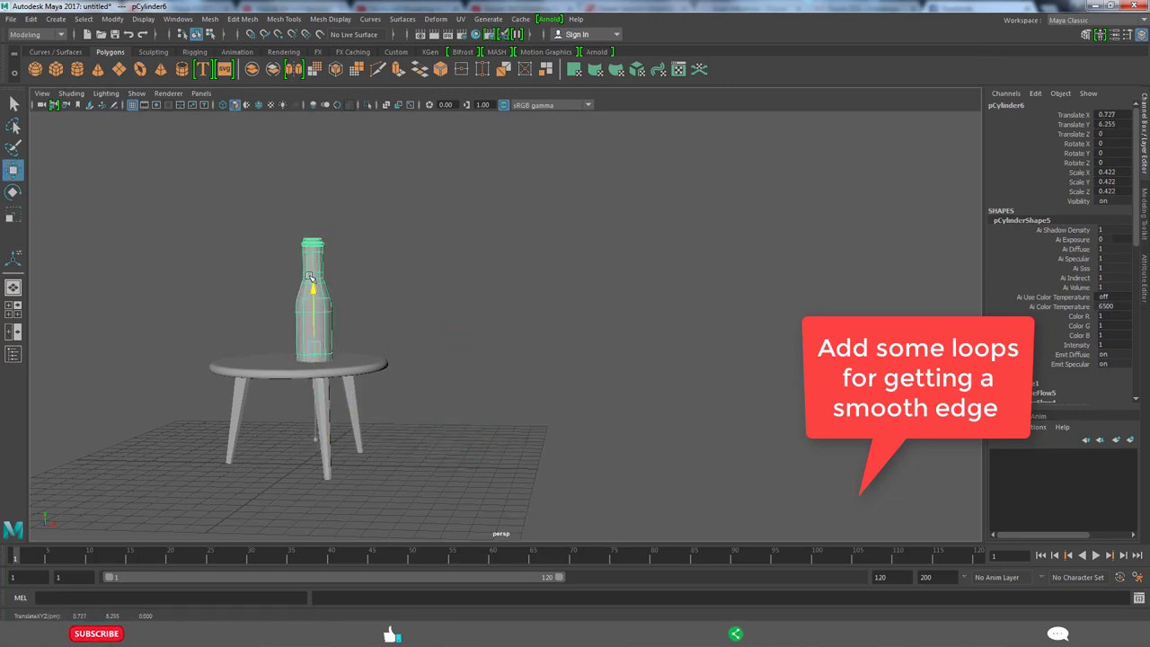
{"action": "mouse_move", "coordinate": [309, 277]}
{"action": "left_mouse_down", "text": "alt"}
{"action": "mouse_move", "coordinate": [449, 324]}
{"action": "mouse_move", "coordinate": [422, 359]}
{"action": "left_mouse_up", "text": "alt"}
{"action": "key", "text": "r"}
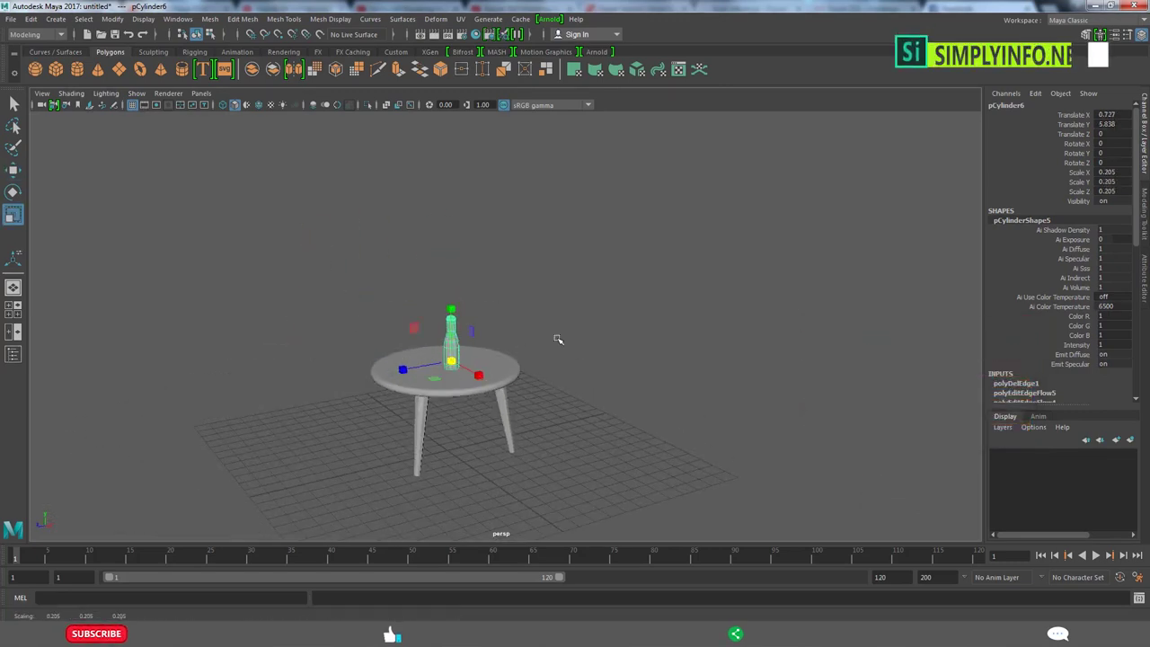
{"action": "left_click_drag", "start_coordinate": [557, 339], "coordinate": [439, 342], "text": "alt"}
{"action": "left_click_drag", "start_coordinate": [535, 348], "coordinate": [544, 454], "text": "alt"}
{"action": "left_click", "coordinate": [566, 386]}
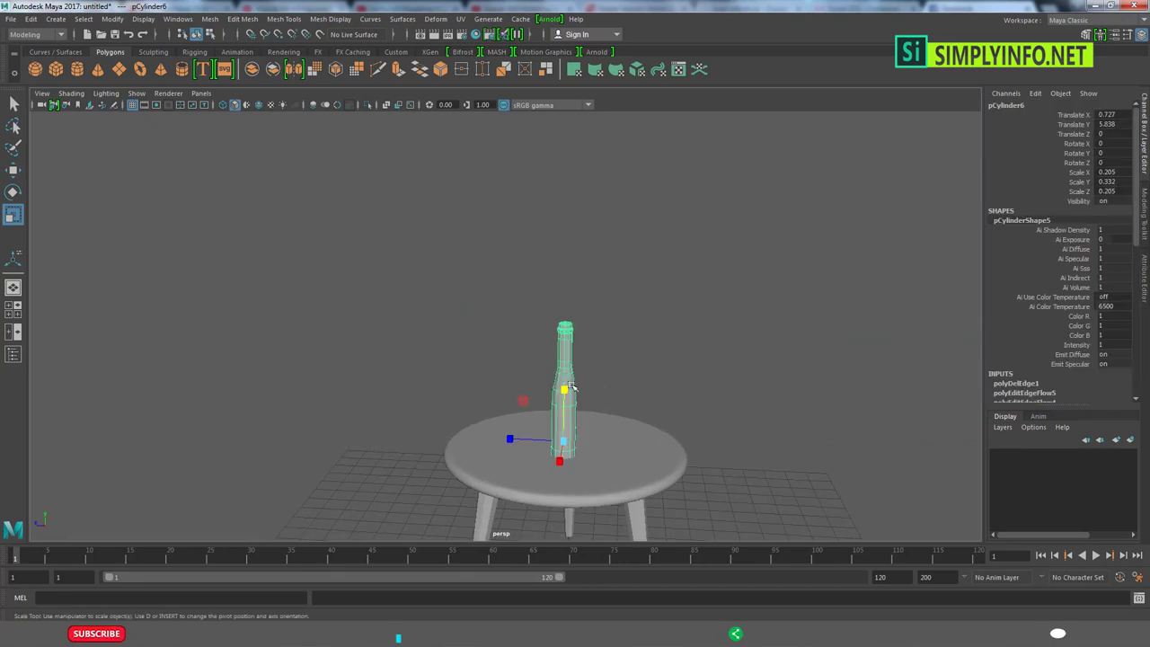
{"action": "left_click", "coordinate": [629, 383]}
{"action": "left_click", "coordinate": [564, 390]}
Step: Move the bottle up onto the tabletop at Translate Y 5.918
{"action": "key", "text": "w"}
{"action": "left_click", "coordinate": [674, 415]}
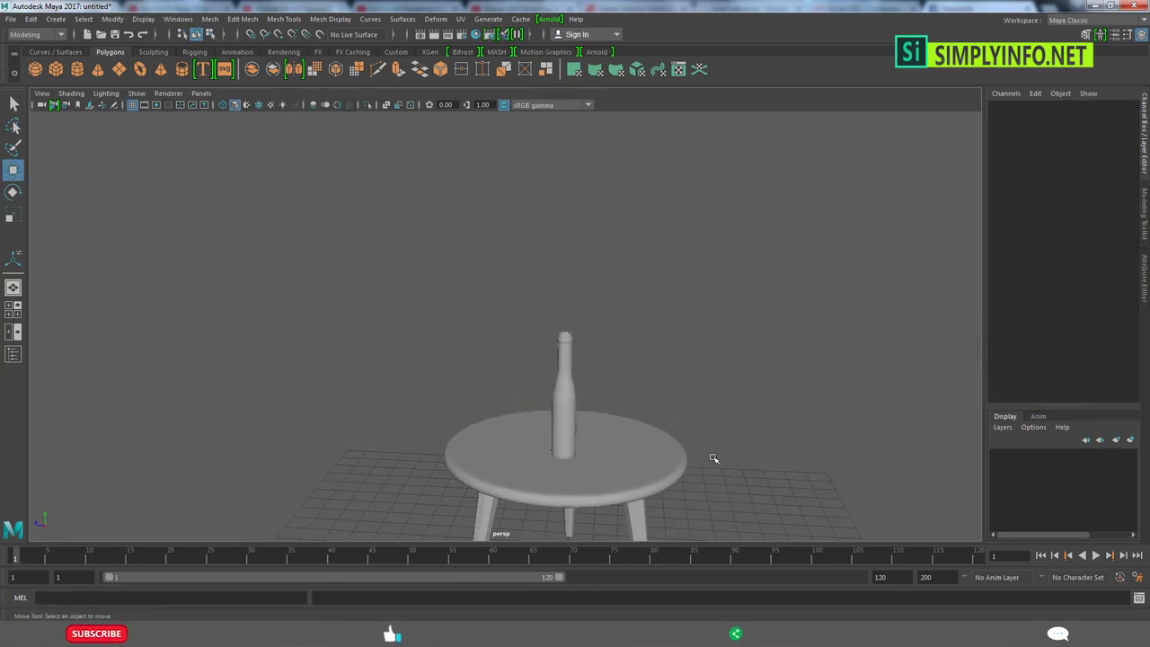
{"action": "mouse_move", "coordinate": [674, 415]}
{"action": "left_mouse_down", "text": "alt"}
{"action": "mouse_move", "coordinate": [583, 410]}
{"action": "mouse_move", "coordinate": [585, 390]}
{"action": "mouse_move", "coordinate": [617, 385]}
{"action": "left_mouse_up", "text": "alt"}
{"action": "left_click", "coordinate": [615, 377]}
{"action": "key", "text": "r"}
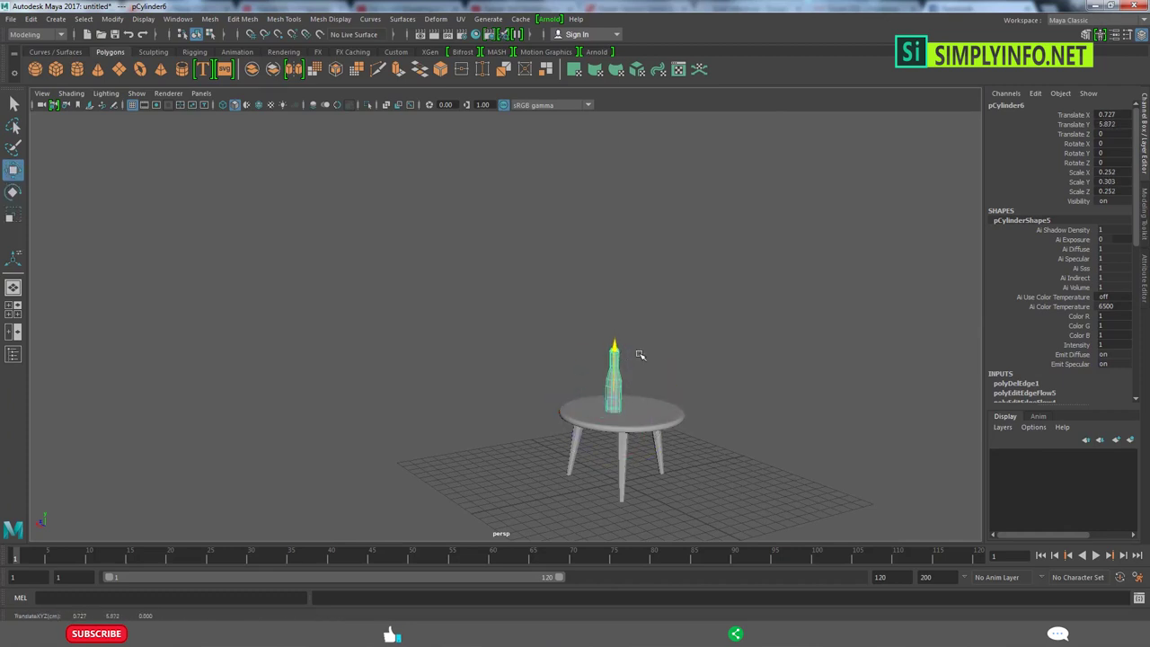
{"action": "left_click", "coordinate": [639, 355]}
{"action": "mouse_move", "coordinate": [639, 355]}
{"action": "left_mouse_down", "text": "alt"}
{"action": "mouse_move", "coordinate": [639, 416]}
{"action": "mouse_move", "coordinate": [577, 351]}
{"action": "mouse_move", "coordinate": [579, 411]}
{"action": "mouse_move", "coordinate": [470, 316]}
{"action": "mouse_move", "coordinate": [490, 310]}
{"action": "left_mouse_up", "text": "alt"}
{"action": "left_click", "coordinate": [471, 316]}
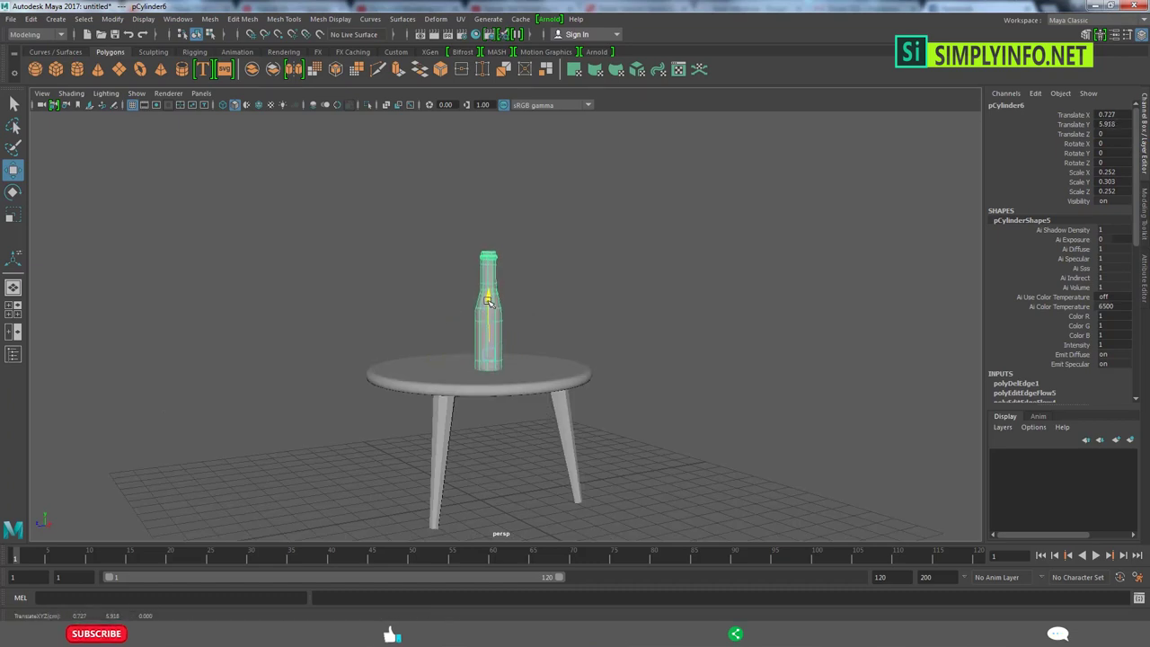
{"action": "left_click", "coordinate": [737, 485]}
{"action": "mouse_move", "coordinate": [736, 485]}
{"action": "left_mouse_down", "text": "alt"}
{"action": "mouse_move", "coordinate": [737, 465]}
{"action": "mouse_move", "coordinate": [793, 470]}
{"action": "mouse_move", "coordinate": [518, 324]}
{"action": "left_mouse_up", "text": "alt"}
{"action": "right_click_drag", "start_coordinate": [518, 325], "coordinate": [775, 385], "text": "alt"}
{"action": "mouse_move", "coordinate": [775, 385]}
{"action": "left_mouse_down", "text": "alt"}
{"action": "mouse_move", "coordinate": [629, 411]}
{"action": "mouse_move", "coordinate": [670, 193]}
{"action": "left_mouse_up", "text": "alt"}
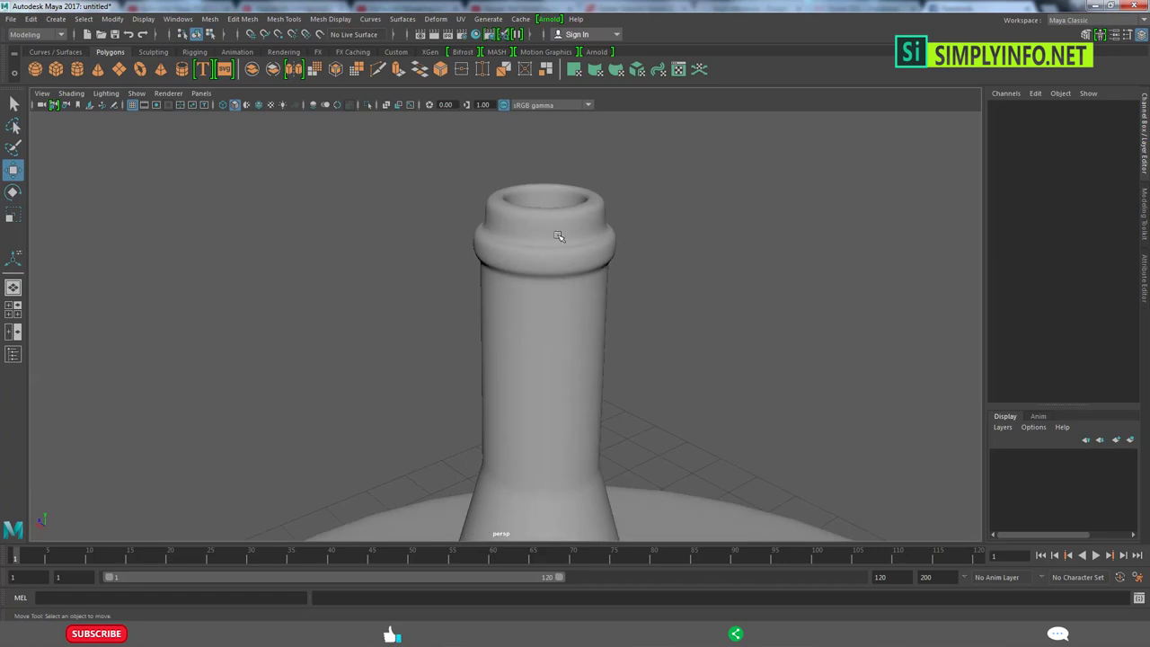
Step: Insert an edge loop just under the bottle's neck ring
{"action": "left_click", "coordinate": [559, 237]}
{"action": "key", "text": "F10"}
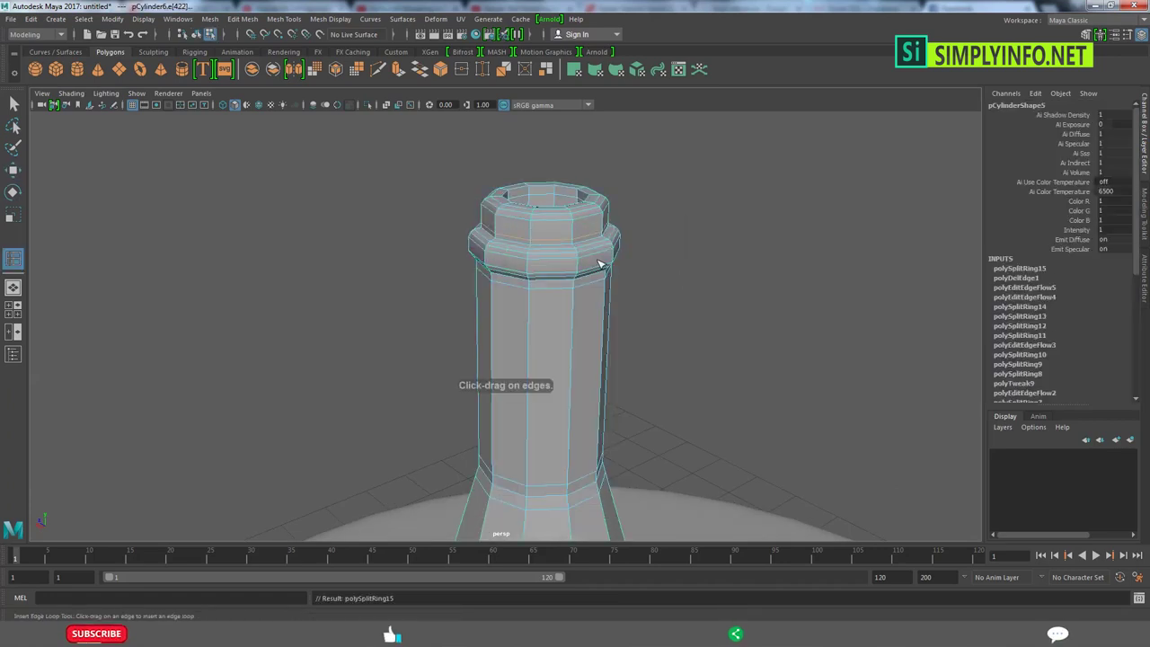
{"action": "left_click", "coordinate": [554, 241]}
{"action": "left_click", "coordinate": [711, 326]}
{"action": "right_click_drag", "start_coordinate": [710, 326], "coordinate": [606, 341], "text": "alt"}
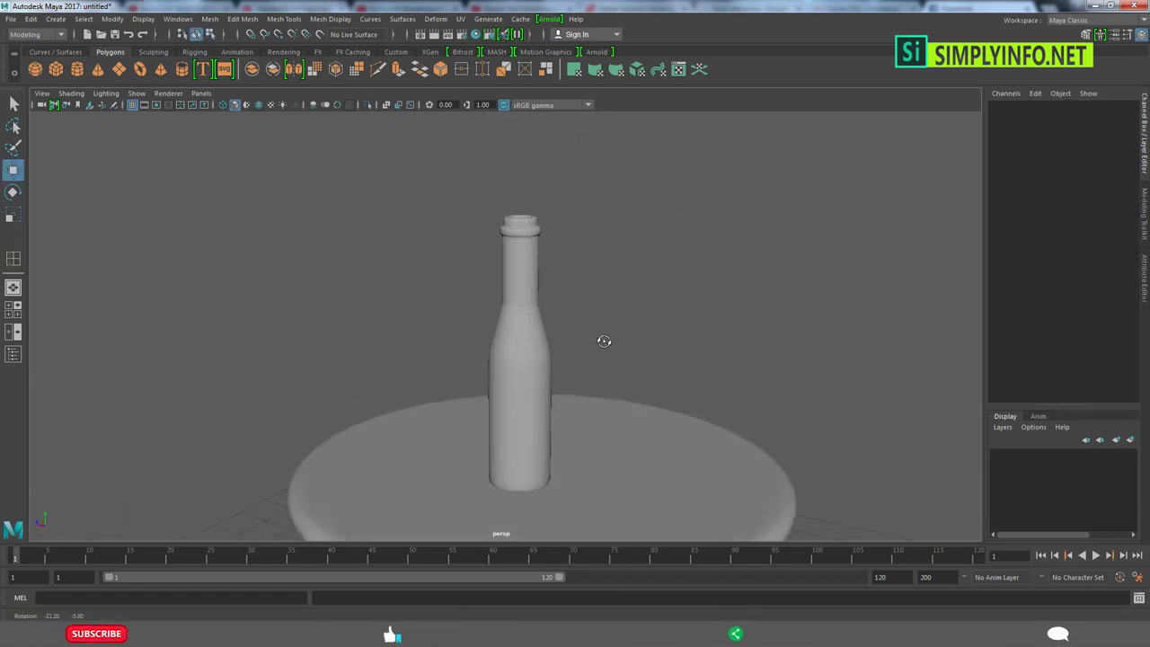
{"action": "mouse_move", "coordinate": [605, 342]}
{"action": "left_mouse_down", "text": "alt"}
{"action": "mouse_move", "coordinate": [509, 313]}
{"action": "mouse_move", "coordinate": [536, 329]}
{"action": "mouse_move", "coordinate": [527, 354]}
{"action": "left_mouse_up", "text": "alt"}
Step: Select a face band around the bottle body and duplicate it as polySurface2
{"action": "left_click", "coordinate": [517, 358]}
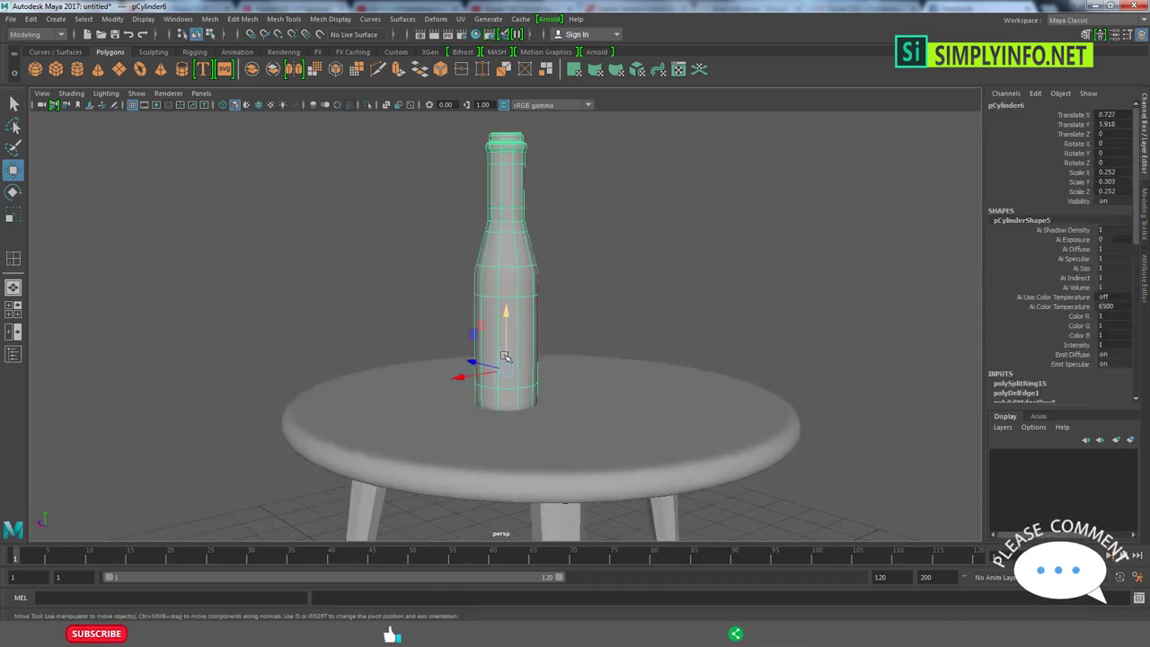
{"action": "right_click_drag", "start_coordinate": [517, 358], "coordinate": [636, 306], "text": "alt"}
{"action": "key", "text": "1"}
{"action": "right_click_drag", "start_coordinate": [510, 288], "coordinate": [509, 335]}
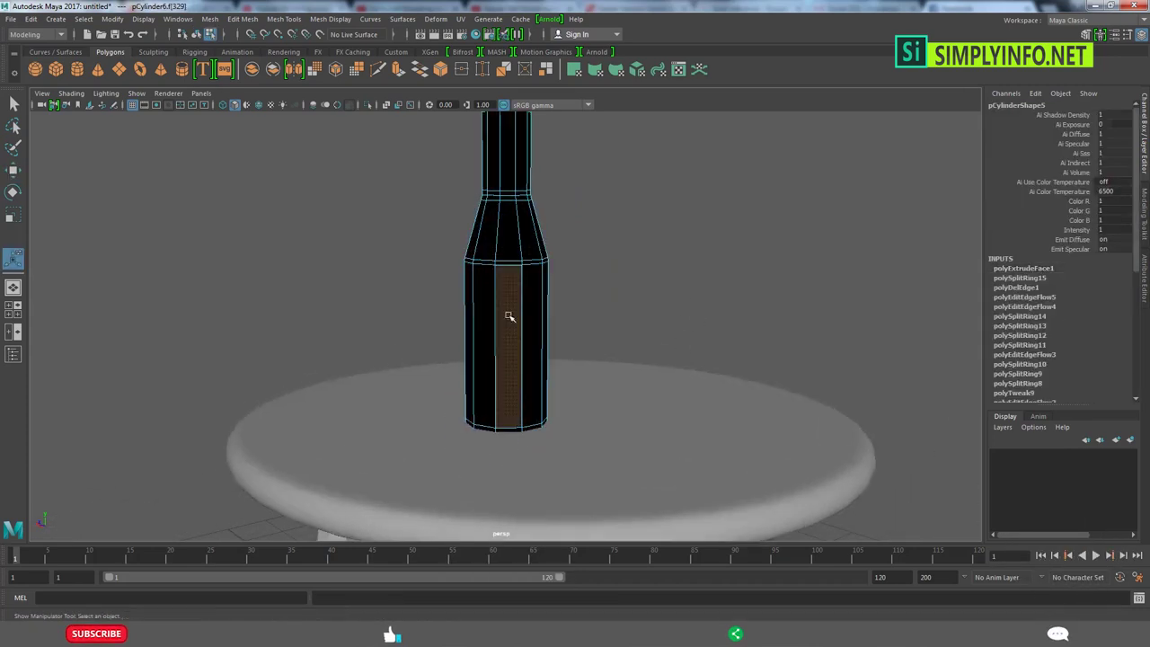
{"action": "key", "text": "q"}
{"action": "left_click", "coordinate": [482, 319]}
{"action": "double_click", "coordinate": [482, 319]}
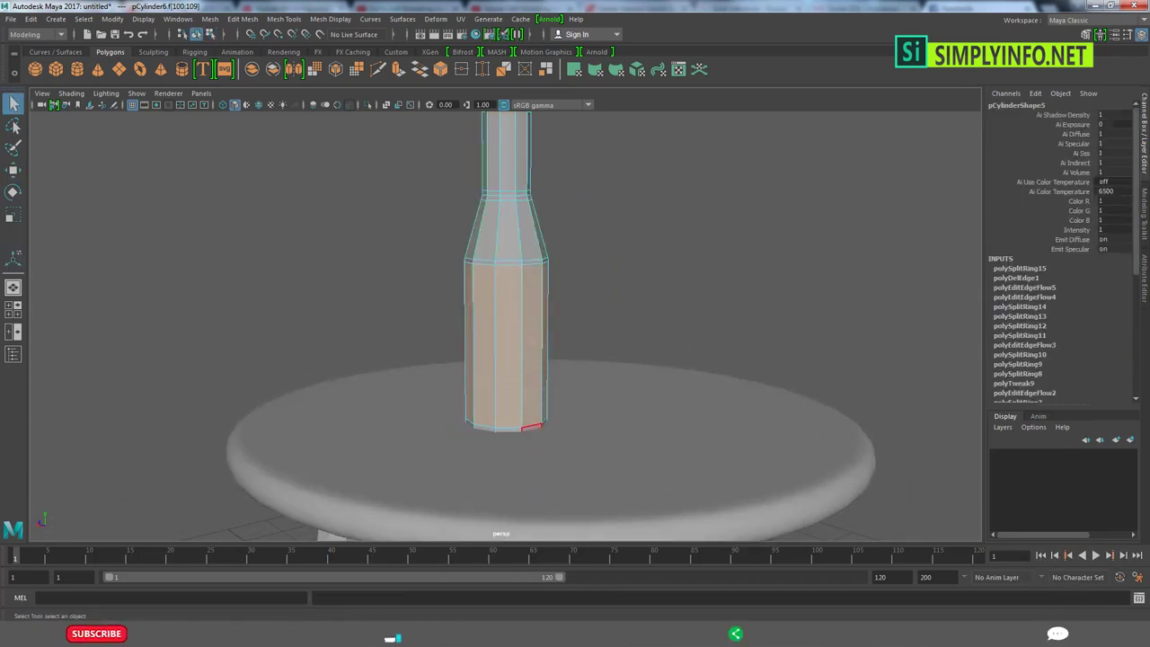
{"action": "right_click_drag", "start_coordinate": [505, 293], "coordinate": [517, 413], "text": "shift"}
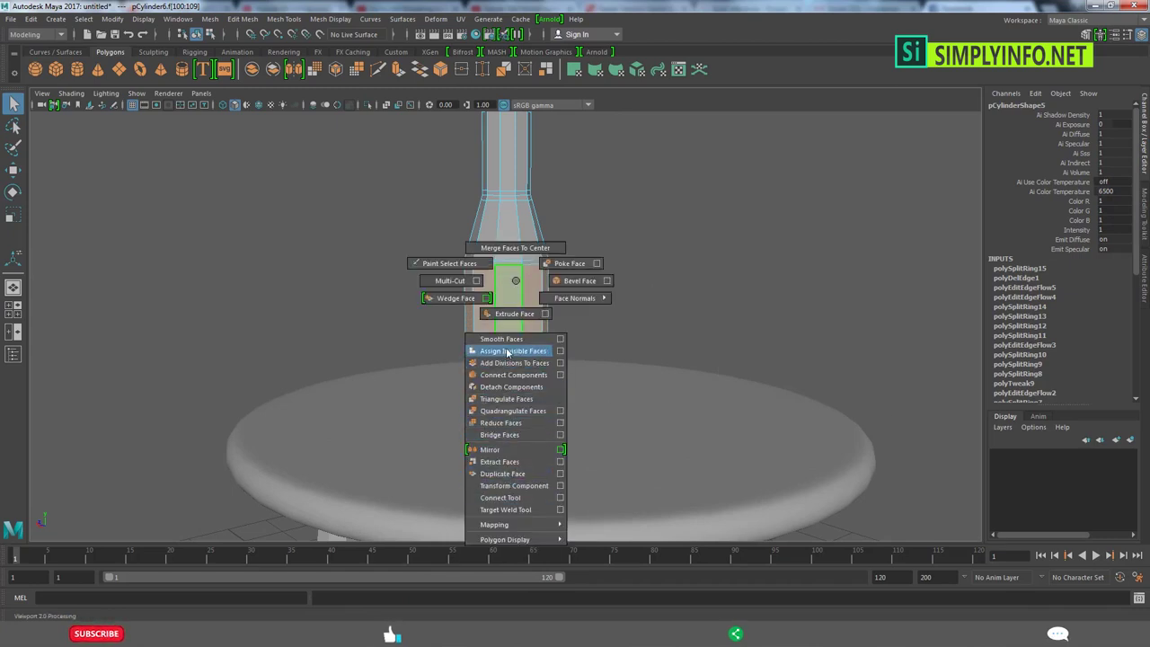
{"action": "left_click", "coordinate": [509, 474]}
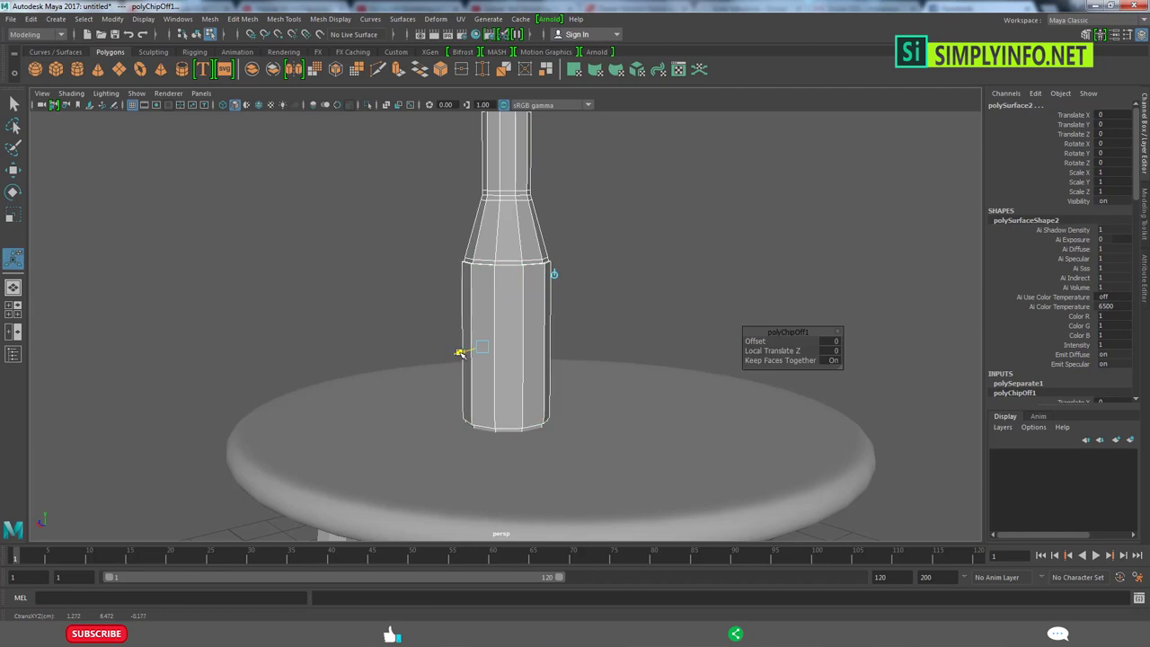
Step: Give the duplicated label band some thickness and flip its normals
{"action": "key", "text": "q"}
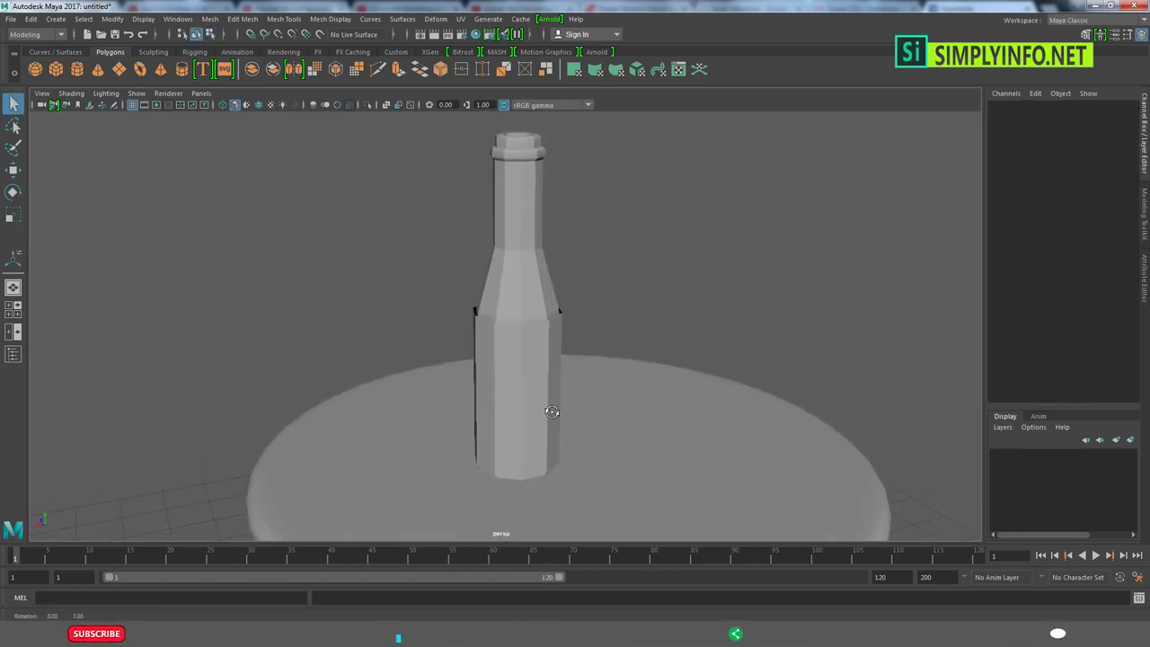
{"action": "left_click_drag", "start_coordinate": [641, 248], "coordinate": [534, 404], "text": "alt"}
{"action": "right_click_drag", "start_coordinate": [515, 289], "coordinate": [513, 324]}
{"action": "right_click_drag", "start_coordinate": [441, 308], "coordinate": [431, 377], "text": "shift"}
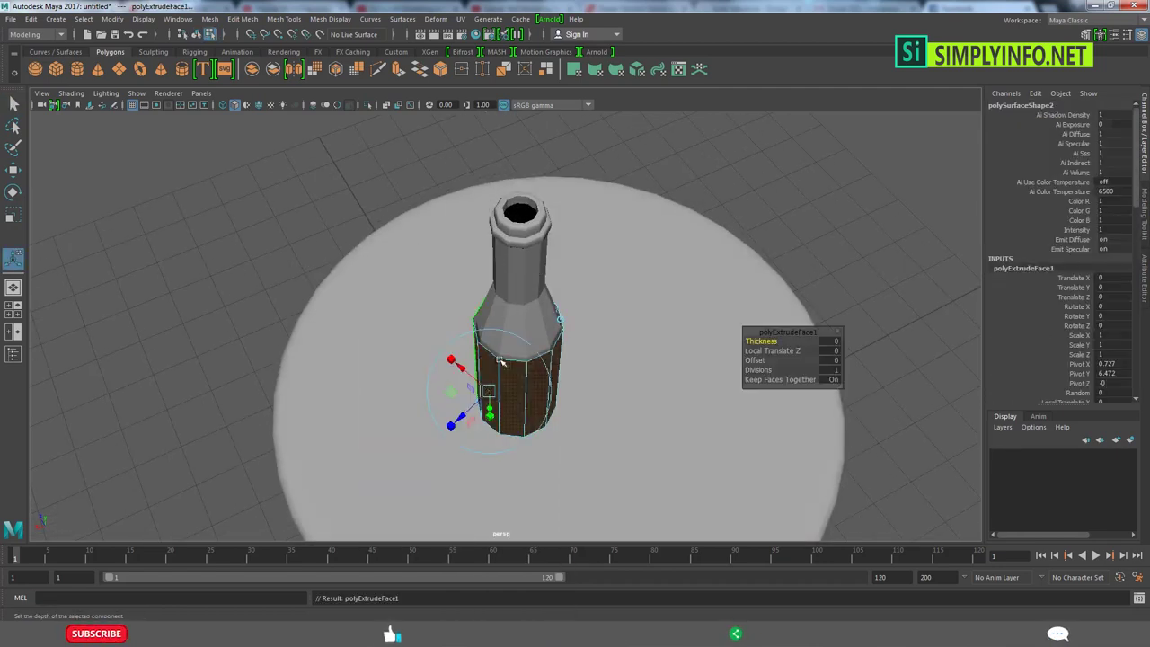
{"action": "key", "text": "q"}
{"action": "left_click_drag", "start_coordinate": [465, 411], "coordinate": [569, 364], "text": "alt"}
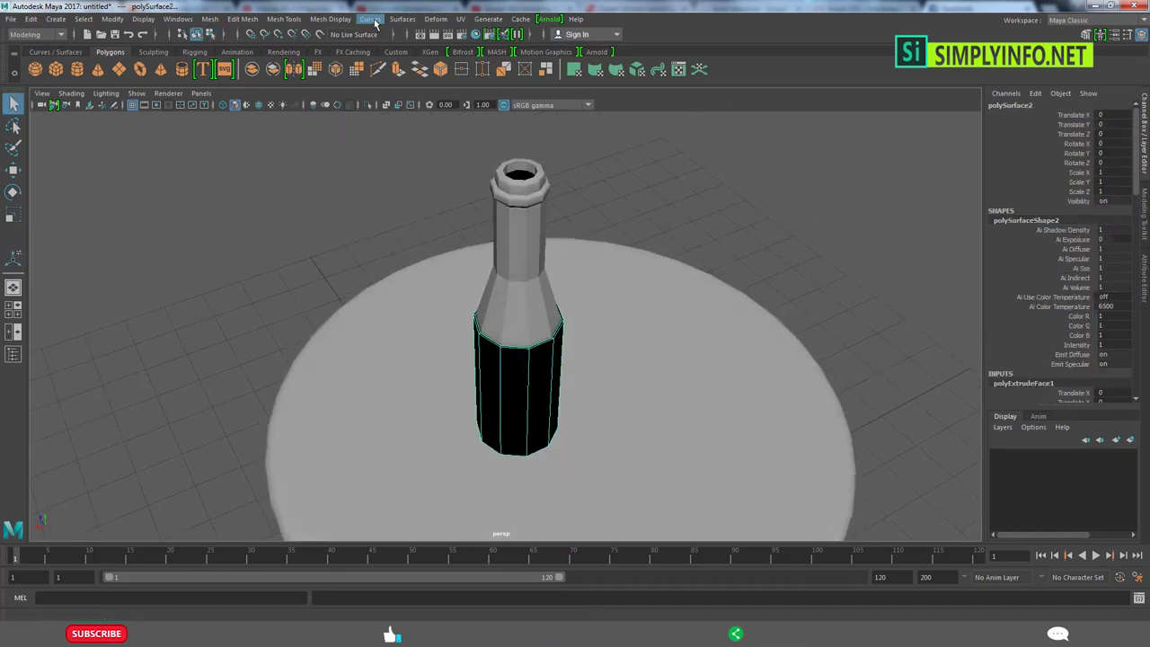
{"action": "left_click", "coordinate": [330, 19]}
{"action": "left_click", "coordinate": [342, 76]}
{"action": "left_click_drag", "start_coordinate": [654, 401], "coordinate": [537, 361], "text": "alt"}
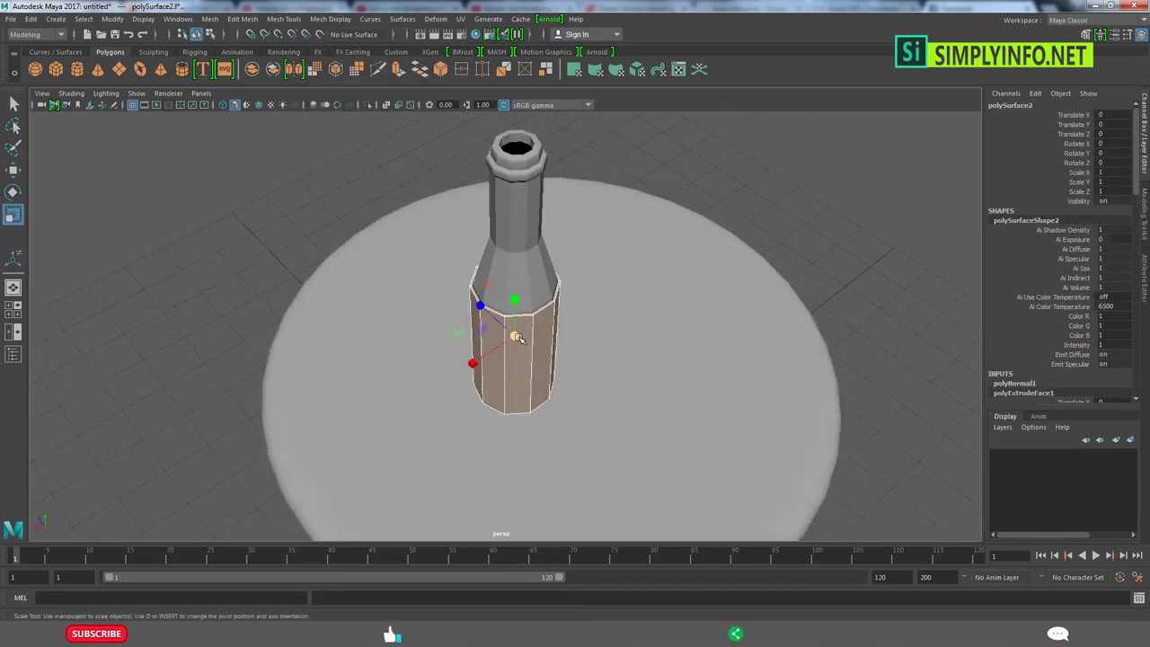
Step: Isolate the label band and insert two edge loops on it
{"action": "left_click", "coordinate": [506, 398]}
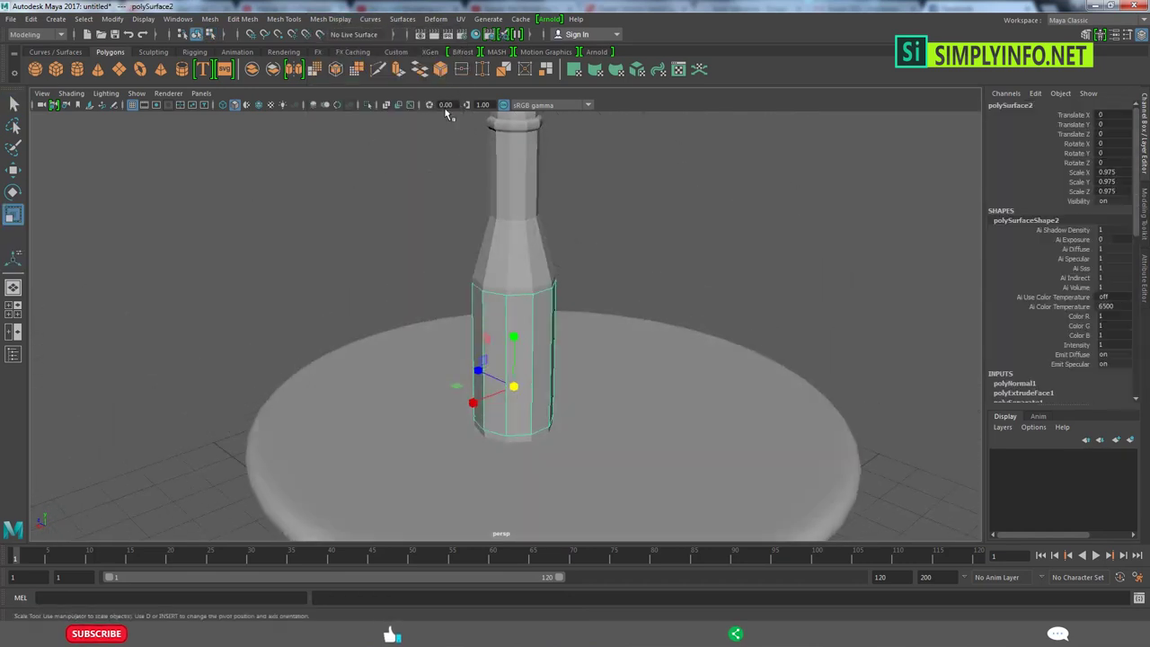
{"action": "key", "text": "ctrl+1"}
{"action": "right_click_drag", "start_coordinate": [479, 255], "coordinate": [416, 341], "text": "shift"}
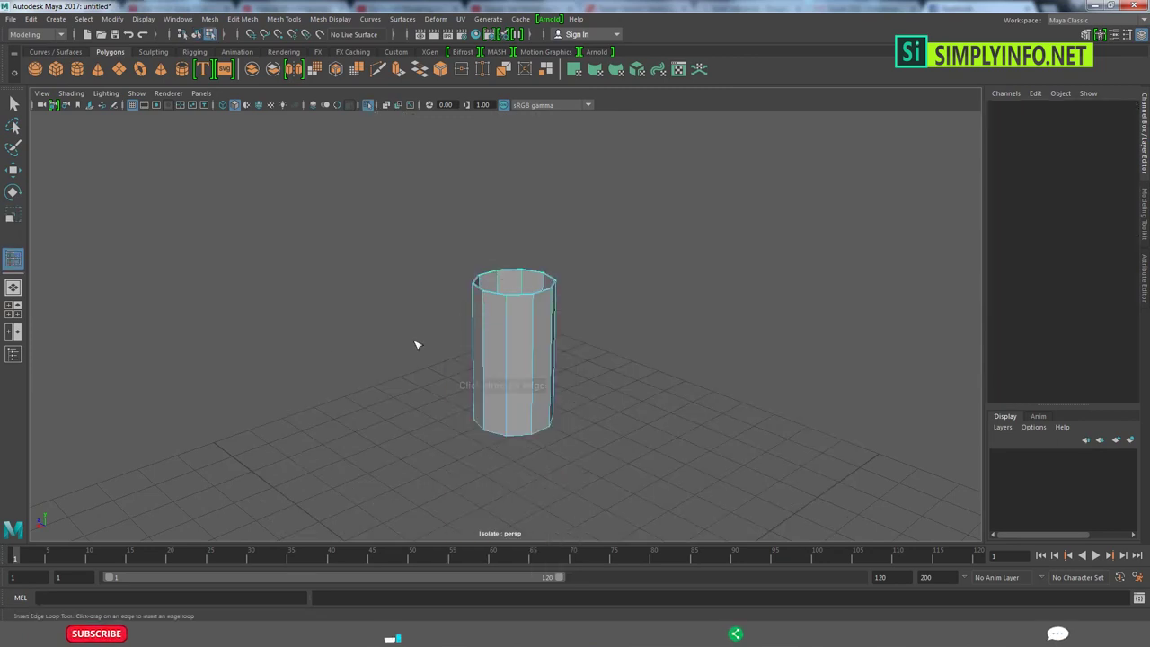
{"action": "left_click", "coordinate": [484, 430]}
{"action": "left_click", "coordinate": [526, 308]}
{"action": "left_click_drag", "start_coordinate": [526, 308], "coordinate": [503, 311], "text": "alt"}
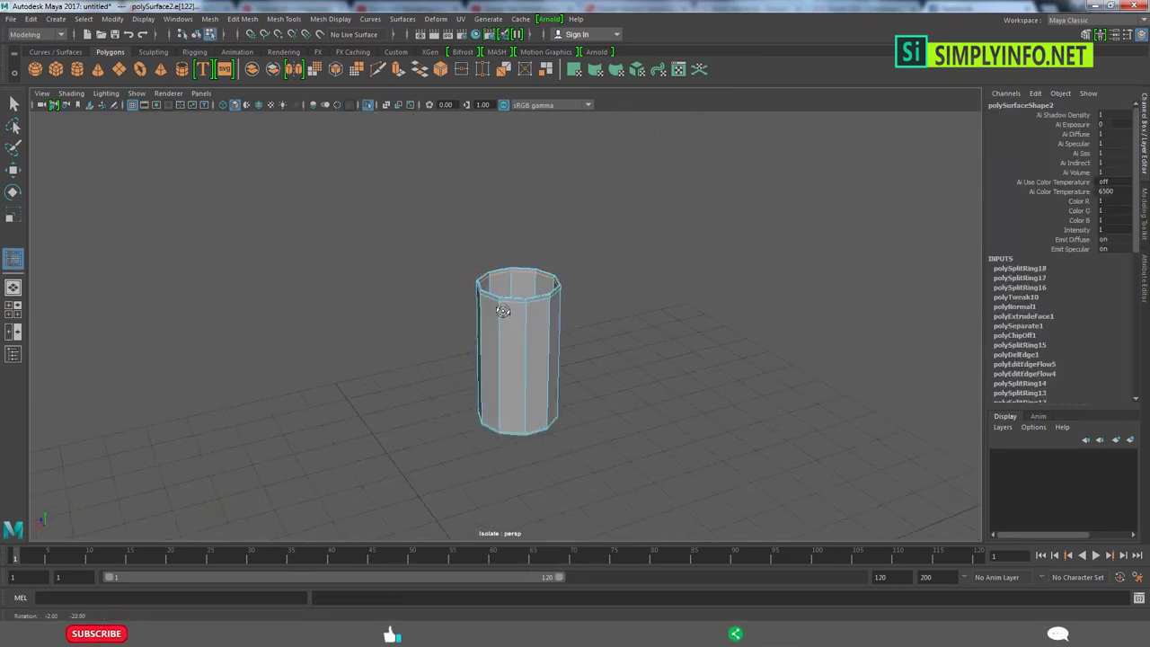
Step: Bring back the full scene, smooth-preview the bottle, and shrink the label band onto it
{"action": "key", "text": "w"}
{"action": "left_click", "coordinate": [565, 372]}
{"action": "left_click", "coordinate": [368, 104]}
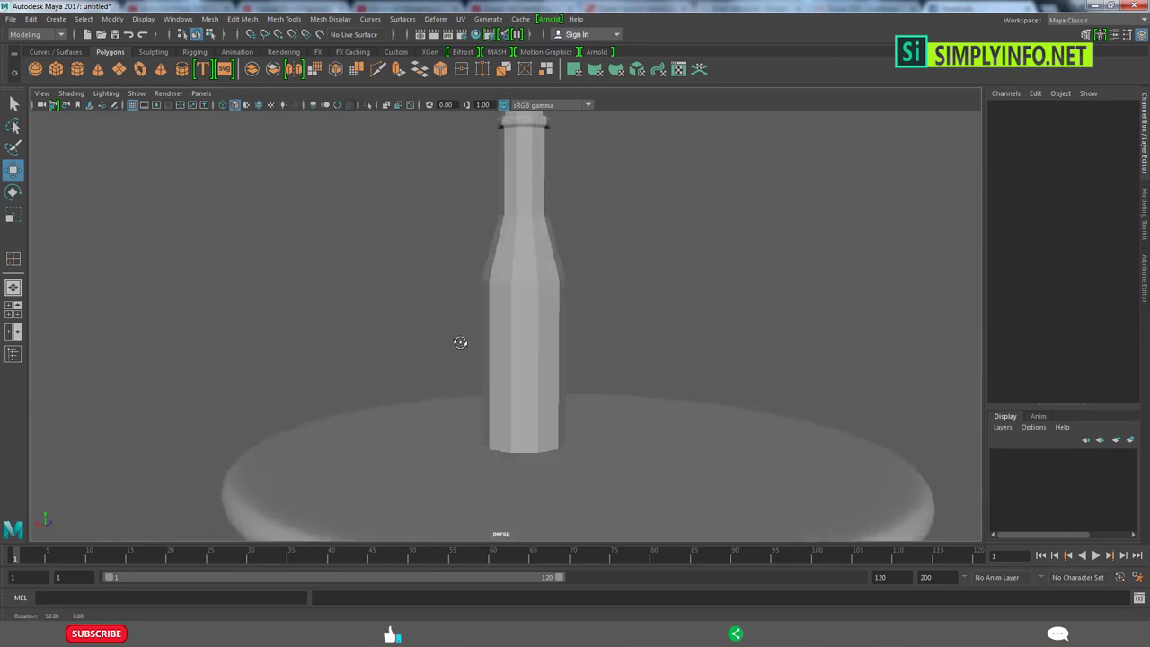
{"action": "left_click", "coordinate": [538, 315]}
{"action": "key", "text": "3"}
{"action": "left_click", "coordinate": [664, 336]}
{"action": "scroll", "coordinate": [693, 401], "scroll_direction": "up", "scroll_amount": 2}
{"action": "left_click", "coordinate": [692, 401]}
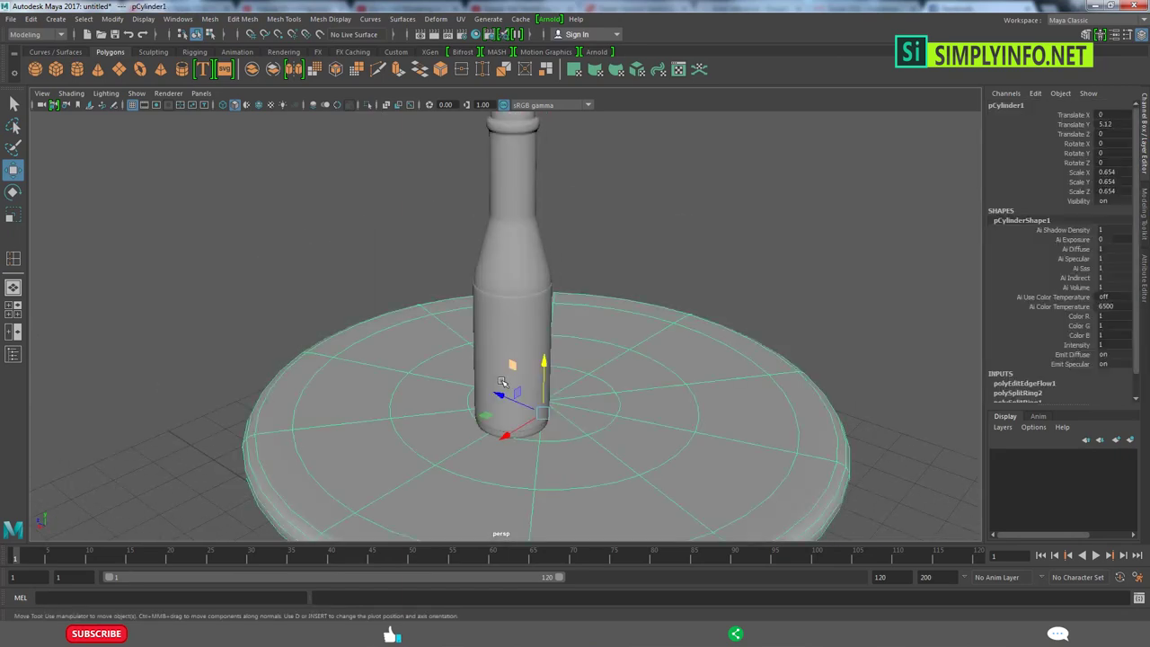
{"action": "mouse_move", "coordinate": [693, 401]}
{"action": "left_mouse_down", "text": "alt"}
{"action": "mouse_move", "coordinate": [584, 401]}
{"action": "mouse_move", "coordinate": [637, 375]}
{"action": "left_mouse_up", "text": "alt"}
{"action": "left_click", "coordinate": [637, 374]}
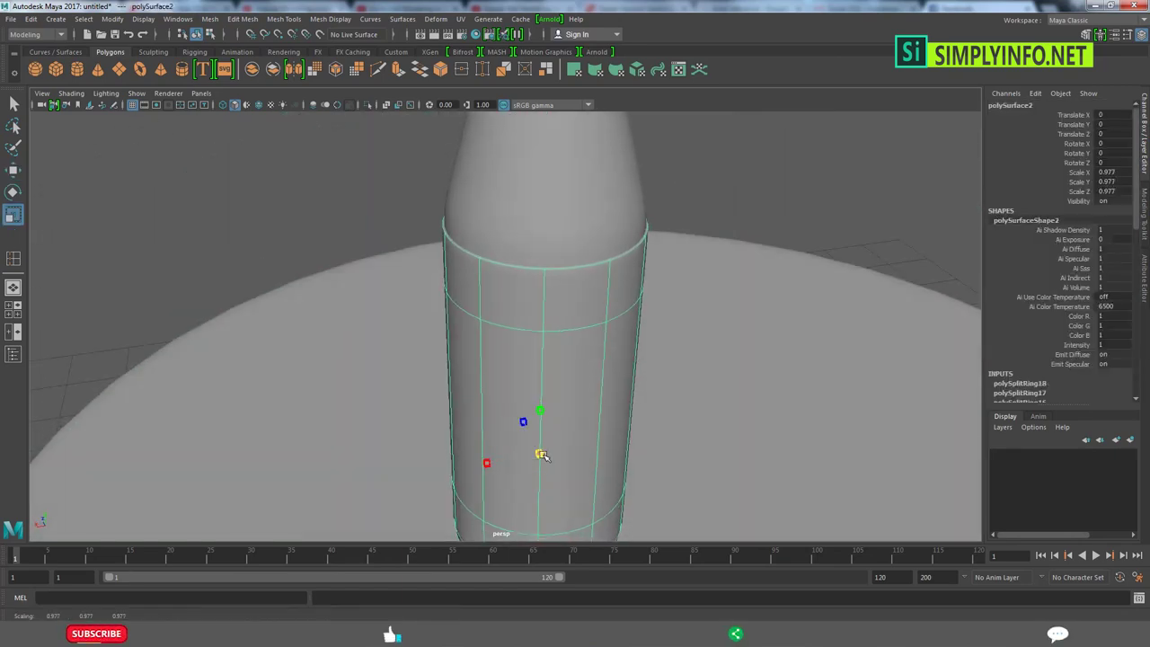
{"action": "mouse_move", "coordinate": [550, 457]}
{"action": "left_mouse_down"}
{"action": "mouse_move", "coordinate": [538, 454]}
{"action": "mouse_move", "coordinate": [556, 292]}
{"action": "left_mouse_up"}
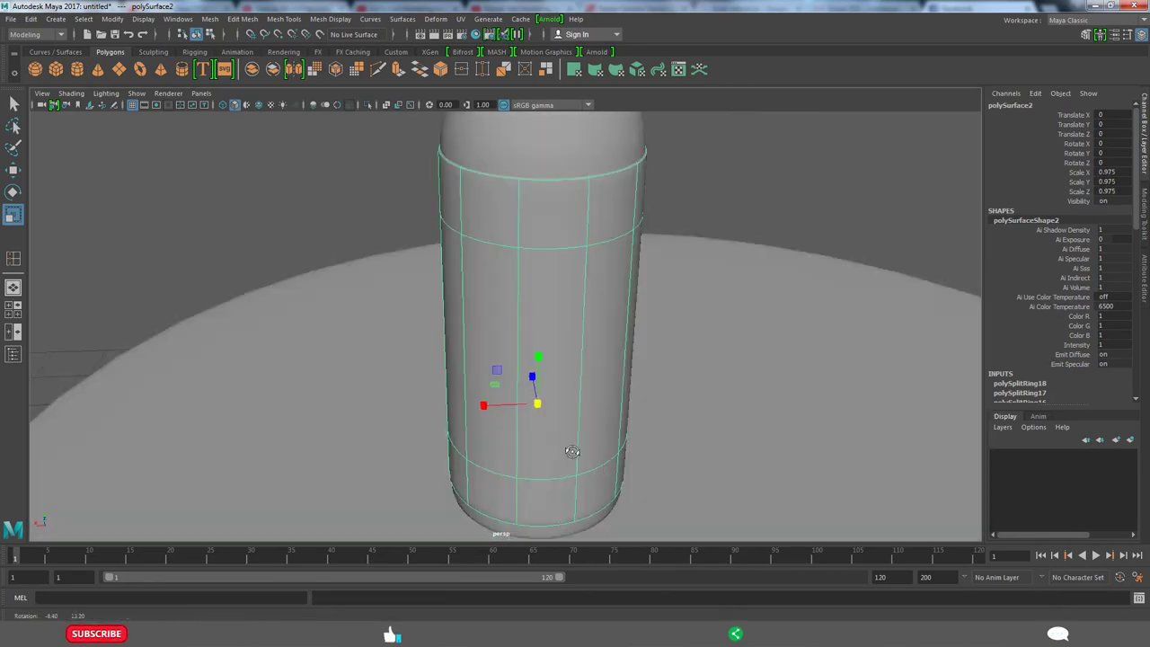
Step: Shorten the label band vertically and raise it up the bottle
{"action": "middle_click_drag", "start_coordinate": [565, 283], "coordinate": [545, 430], "text": "alt"}
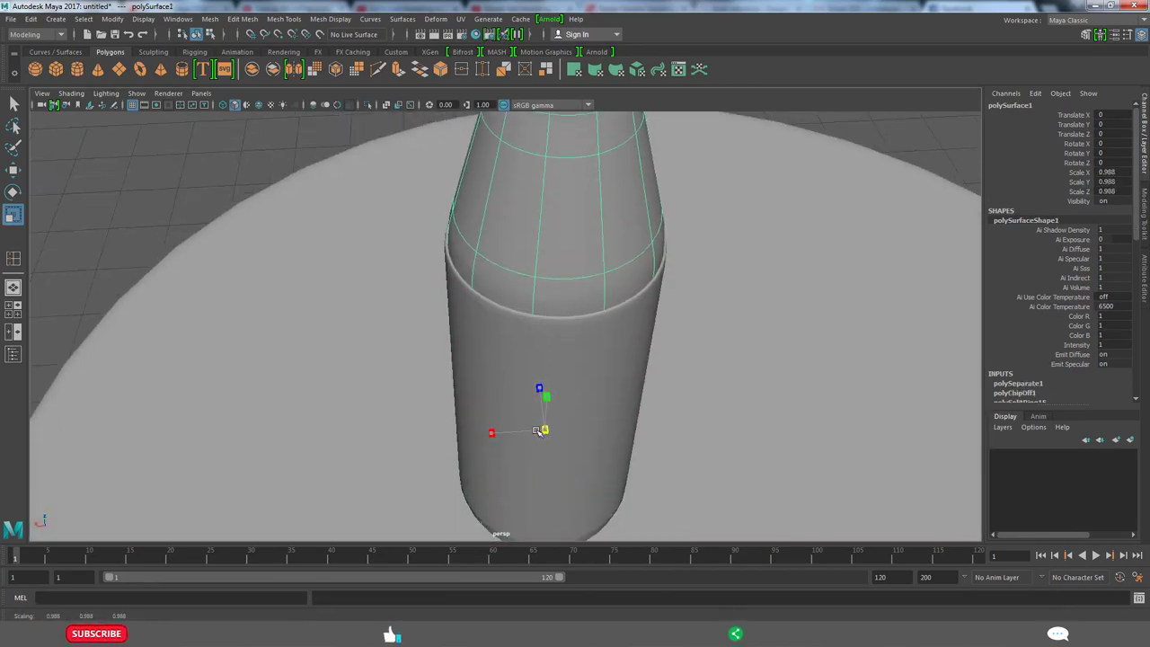
{"action": "left_click_drag", "start_coordinate": [725, 415], "coordinate": [719, 475], "text": "alt"}
{"action": "right_click_drag", "start_coordinate": [719, 475], "coordinate": [473, 244], "text": "alt"}
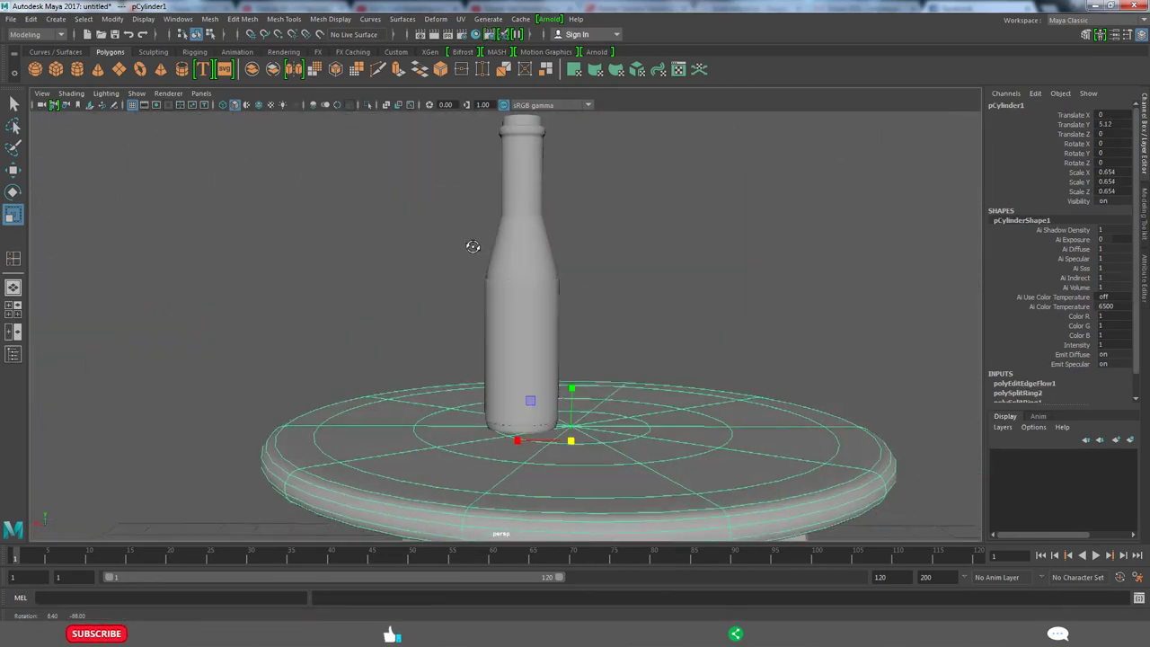
{"action": "left_click", "coordinate": [513, 270]}
{"action": "mouse_move", "coordinate": [513, 269]}
{"action": "left_mouse_down", "text": "alt"}
{"action": "mouse_move", "coordinate": [675, 372]}
{"action": "mouse_move", "coordinate": [545, 345]}
{"action": "left_mouse_up", "text": "alt"}
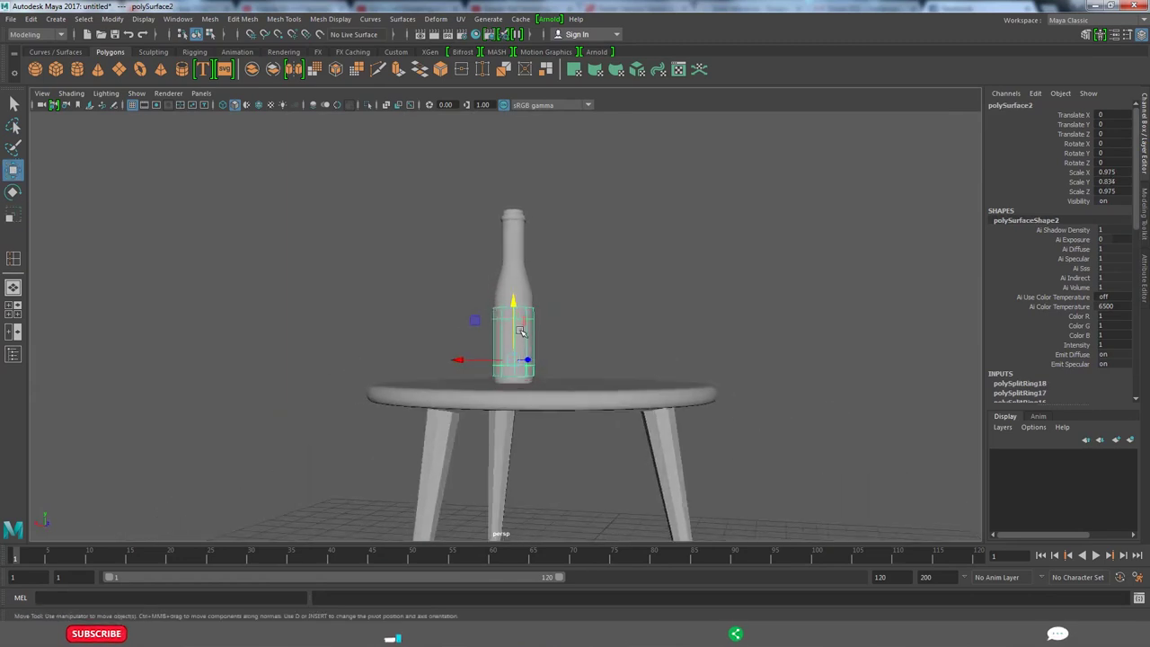
{"action": "left_click_drag", "start_coordinate": [513, 309], "coordinate": [514, 301]}
Step: Isolate the label band, insert an edge loop near its rim, then show the scene again
{"action": "scroll", "coordinate": [526, 359], "scroll_direction": "up", "scroll_amount": 5}
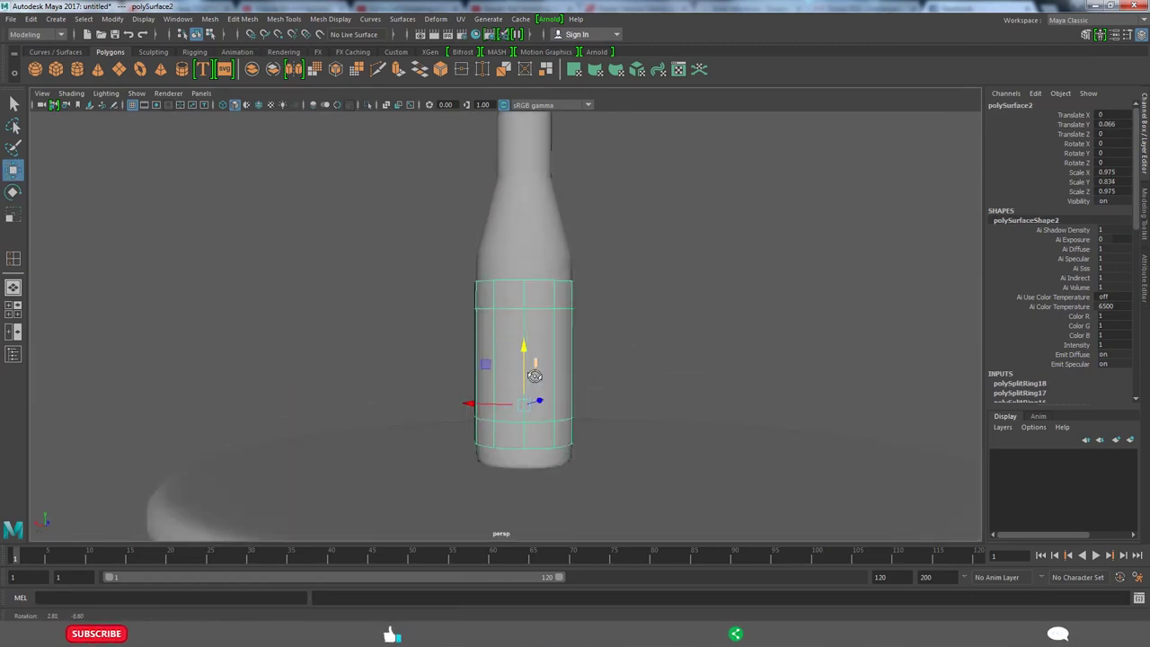
{"action": "left_click_drag", "start_coordinate": [602, 364], "coordinate": [611, 422], "text": "alt"}
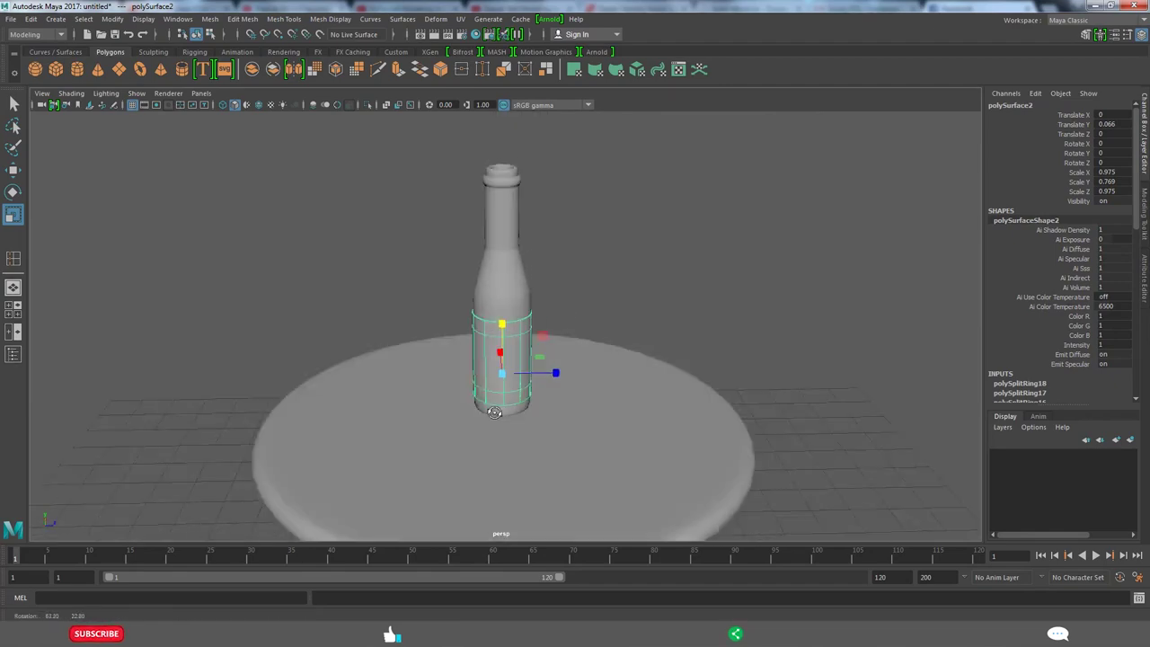
{"action": "scroll", "coordinate": [733, 245], "scroll_direction": "up", "scroll_amount": 5}
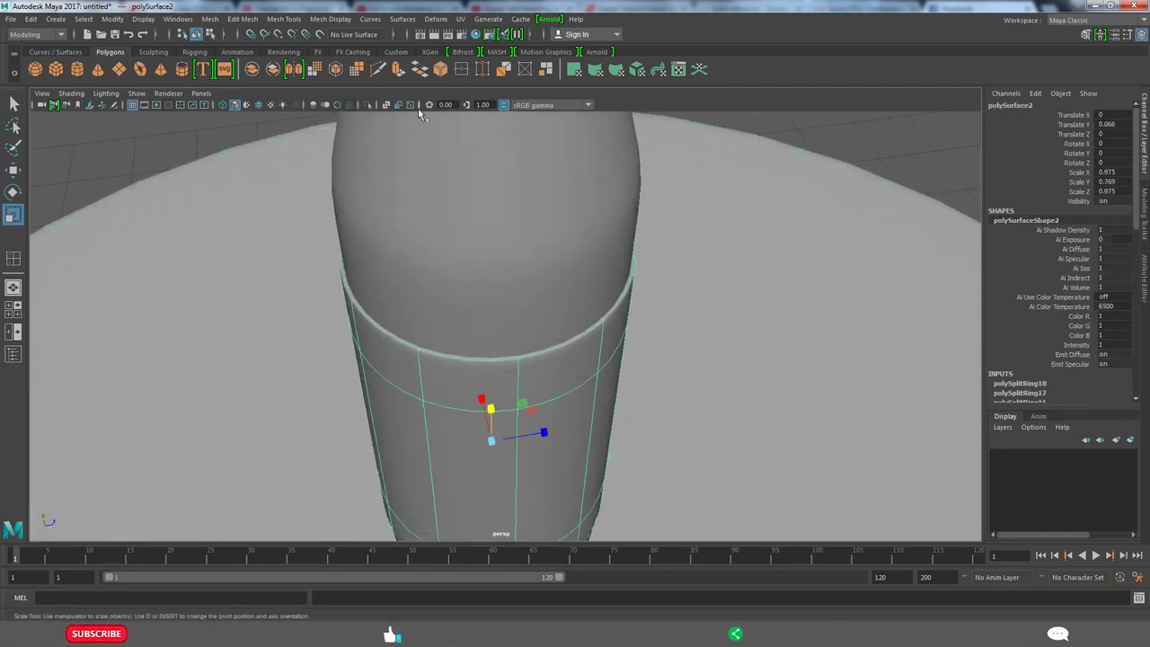
{"action": "left_click", "coordinate": [367, 104]}
{"action": "scroll", "coordinate": [557, 377], "scroll_direction": "up", "scroll_amount": 5}
{"action": "key", "text": "1"}
{"action": "right_click_drag", "start_coordinate": [260, 323], "coordinate": [232, 369], "text": "shift"}
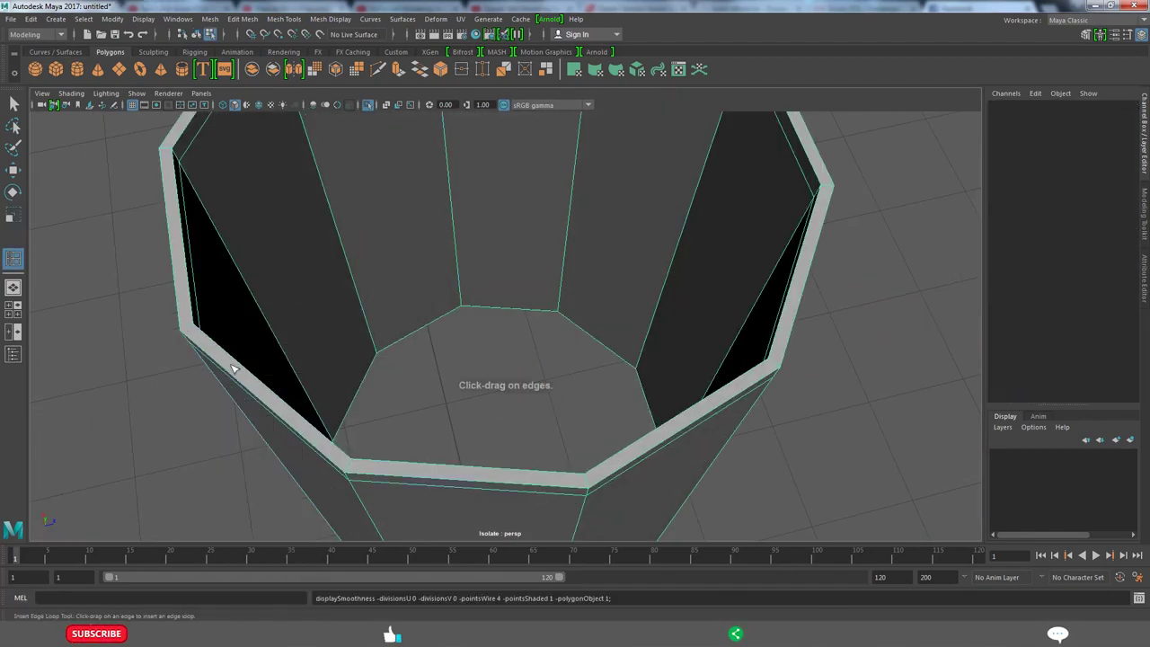
{"action": "left_click", "coordinate": [329, 387]}
{"action": "key", "text": "3"}
{"action": "scroll", "coordinate": [503, 342], "scroll_direction": "down", "scroll_amount": 4}
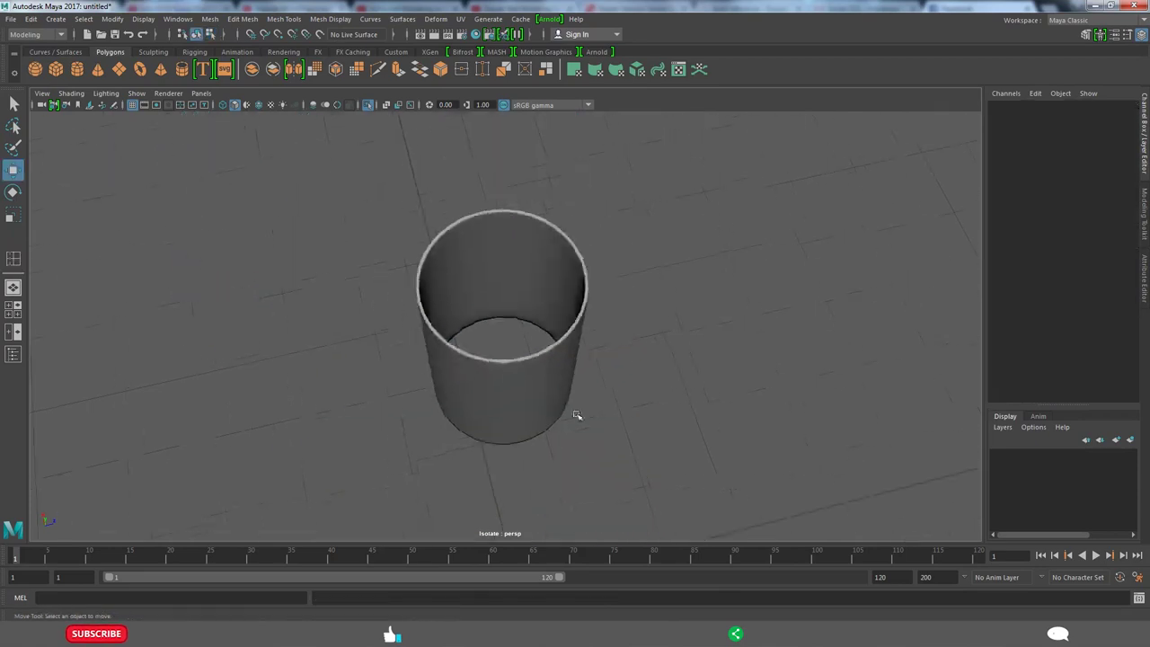
{"action": "scroll", "coordinate": [503, 341], "scroll_direction": "down", "scroll_amount": 3}
{"action": "key", "text": "ctrl+1"}
{"action": "key", "text": "w"}
Step: Add another edge loop to the isolated band, then raise the new cylinder onto the tabletop
{"action": "mouse_move", "coordinate": [636, 394]}
{"action": "left_mouse_down", "text": "alt"}
{"action": "mouse_move", "coordinate": [590, 360]}
{"action": "mouse_move", "coordinate": [581, 372]}
{"action": "left_mouse_up", "text": "alt"}
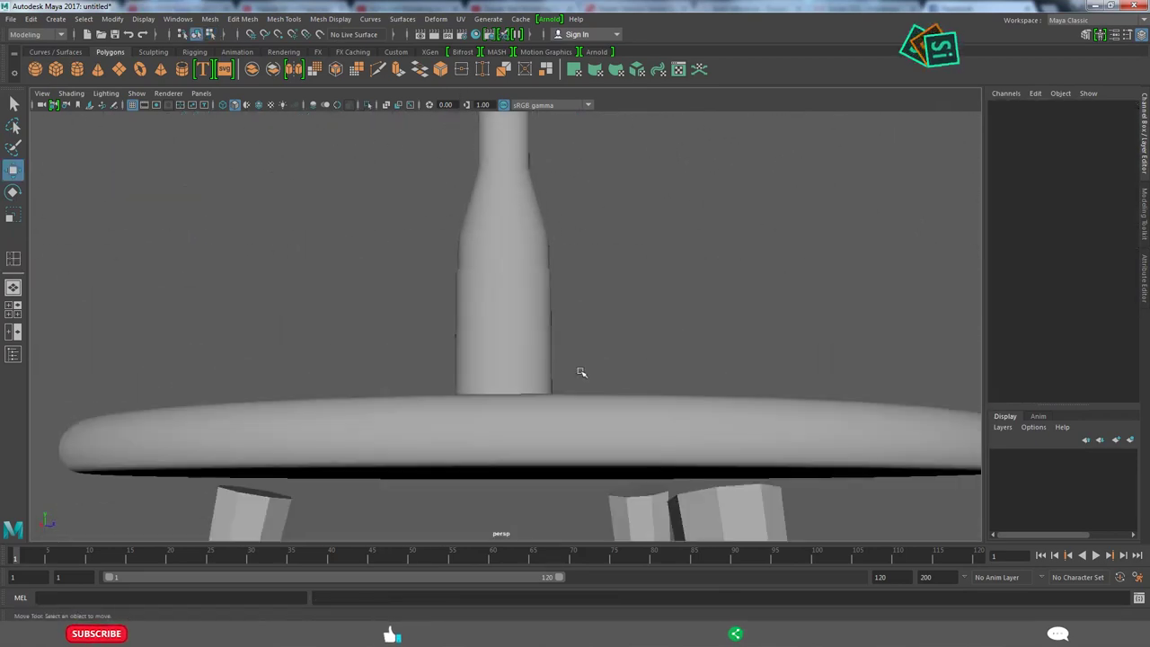
{"action": "left_click", "coordinate": [539, 346]}
{"action": "left_click", "coordinate": [368, 107]}
{"action": "left_click_drag", "start_coordinate": [434, 236], "coordinate": [461, 419], "text": "alt"}
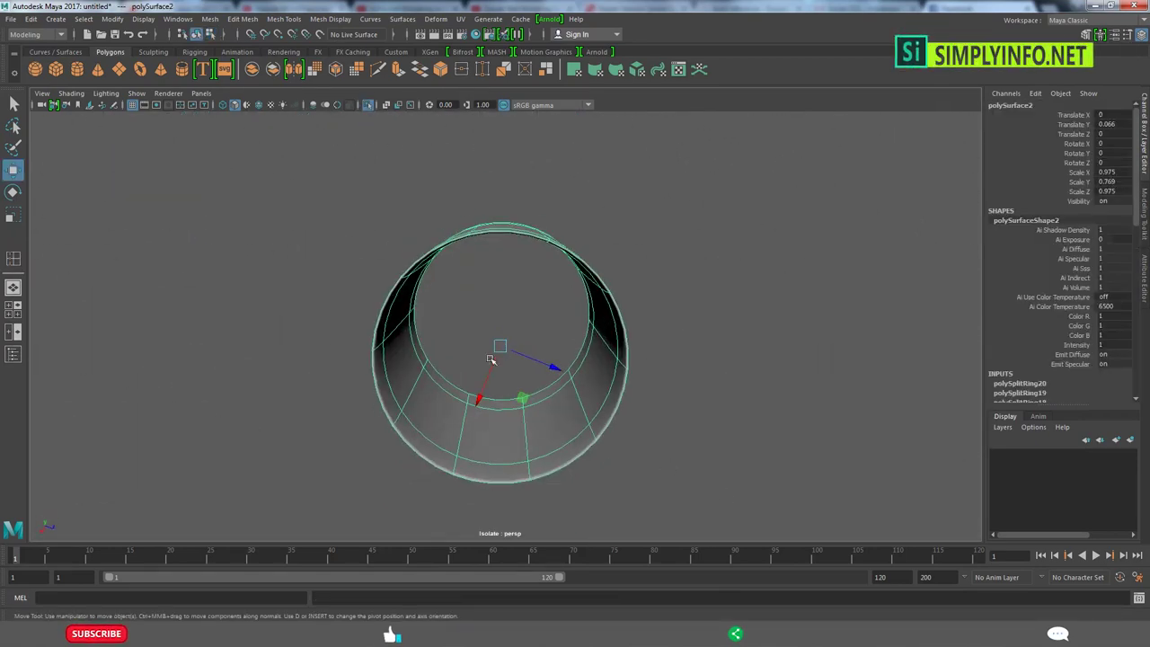
{"action": "scroll", "coordinate": [462, 418], "scroll_direction": "up", "scroll_amount": 3}
{"action": "key", "text": "1"}
{"action": "right_click_drag", "start_coordinate": [461, 419], "coordinate": [241, 418], "text": "shift"}
{"action": "mouse_move", "coordinate": [241, 417]}
{"action": "left_mouse_down", "text": "alt"}
{"action": "mouse_move", "coordinate": [318, 447]}
{"action": "mouse_move", "coordinate": [388, 386]}
{"action": "left_mouse_up", "text": "alt"}
{"action": "left_click", "coordinate": [318, 447]}
{"action": "left_click", "coordinate": [363, 440]}
{"action": "left_click_drag", "start_coordinate": [363, 439], "coordinate": [516, 380], "text": "alt"}
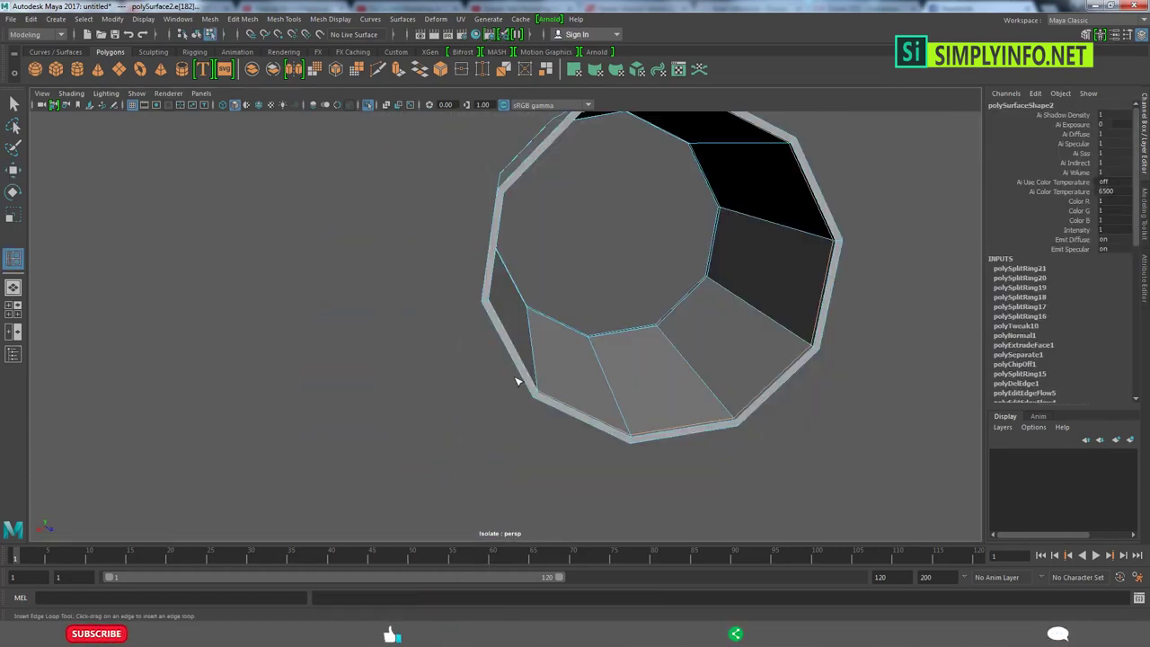
{"action": "scroll", "coordinate": [457, 320], "scroll_direction": "up", "scroll_amount": 3}
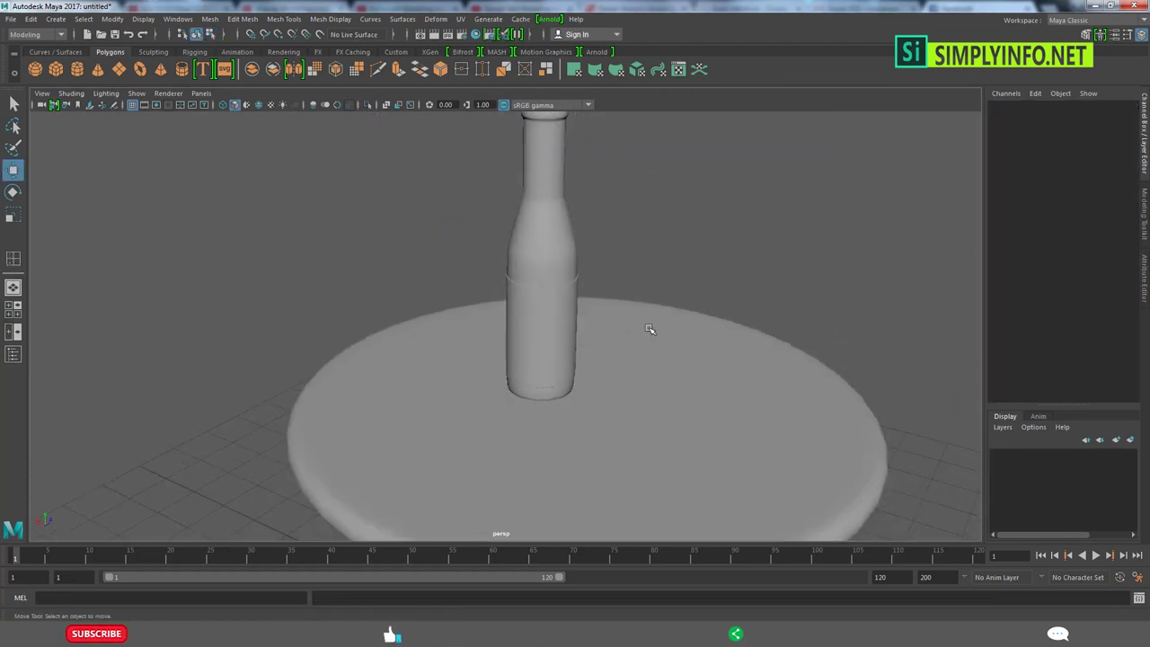
{"action": "mouse_move", "coordinate": [506, 373]}
{"action": "left_mouse_down"}
{"action": "mouse_move", "coordinate": [477, 366]}
{"action": "mouse_move", "coordinate": [465, 316]}
{"action": "left_mouse_up"}
Step: Isolate the small cylinder and delete its top cap faces to open it
{"action": "key", "text": "w"}
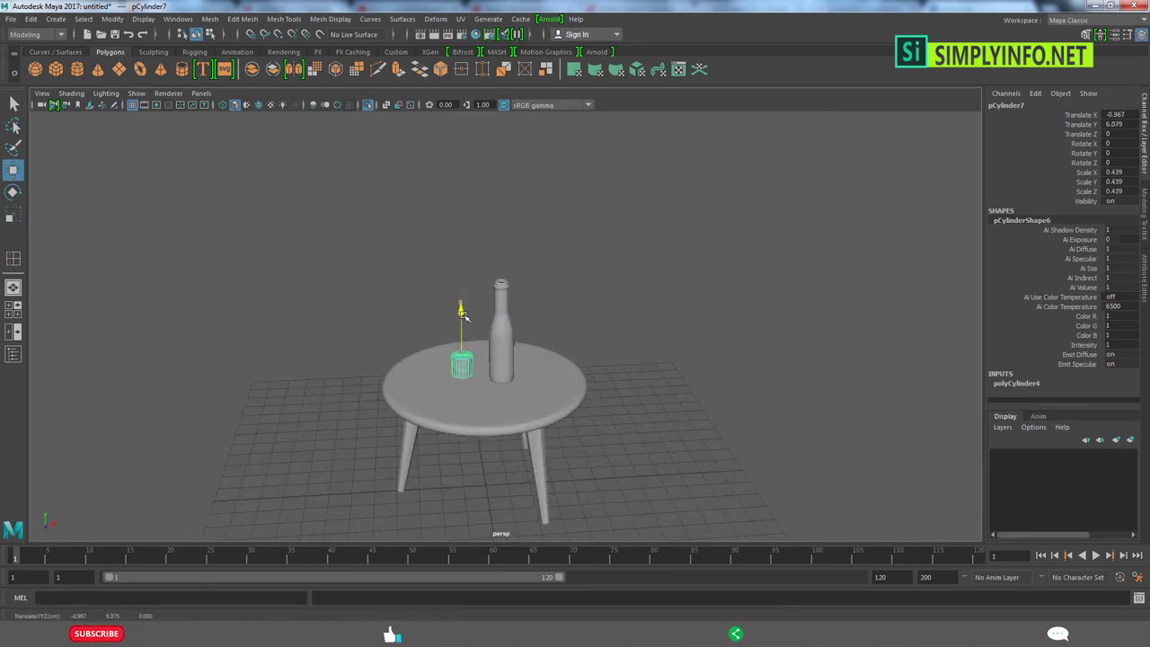
{"action": "key", "text": "ctrl+1"}
{"action": "left_click", "coordinate": [514, 338]}
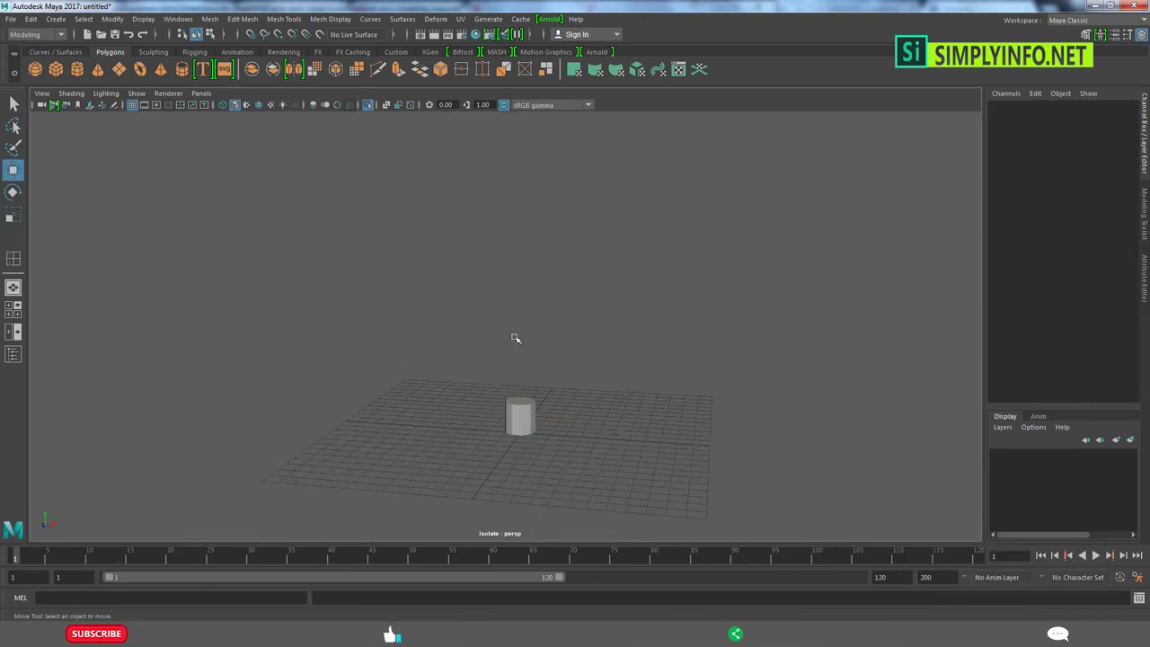
{"action": "scroll", "coordinate": [501, 353], "scroll_direction": "up", "scroll_amount": 5}
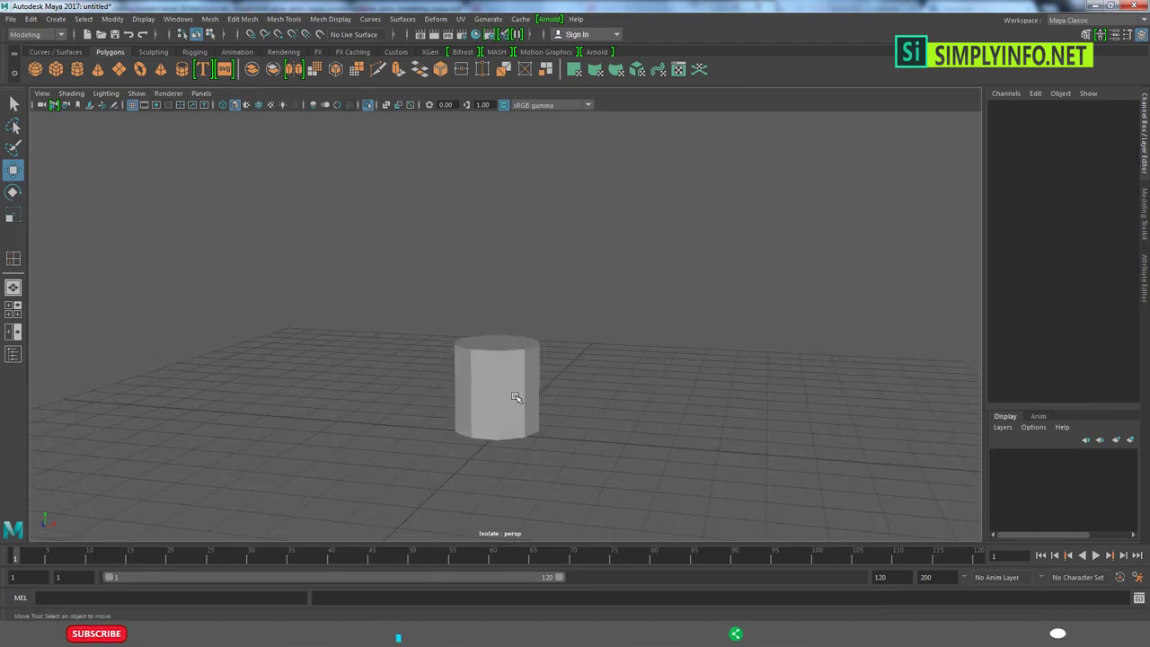
{"action": "left_click", "coordinate": [497, 410]}
{"action": "left_click", "coordinate": [503, 376]}
{"action": "left_click_drag", "start_coordinate": [501, 397], "coordinate": [477, 326], "text": "alt"}
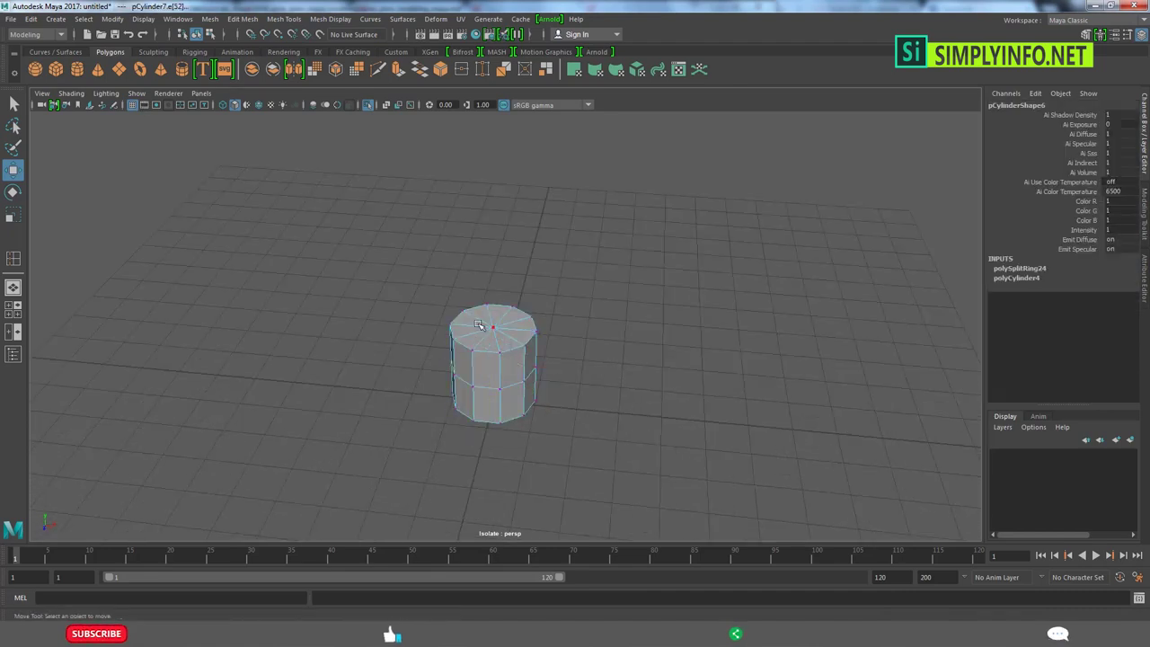
{"action": "right_click_drag", "start_coordinate": [490, 324], "coordinate": [493, 286]}
{"action": "left_click", "coordinate": [492, 326]}
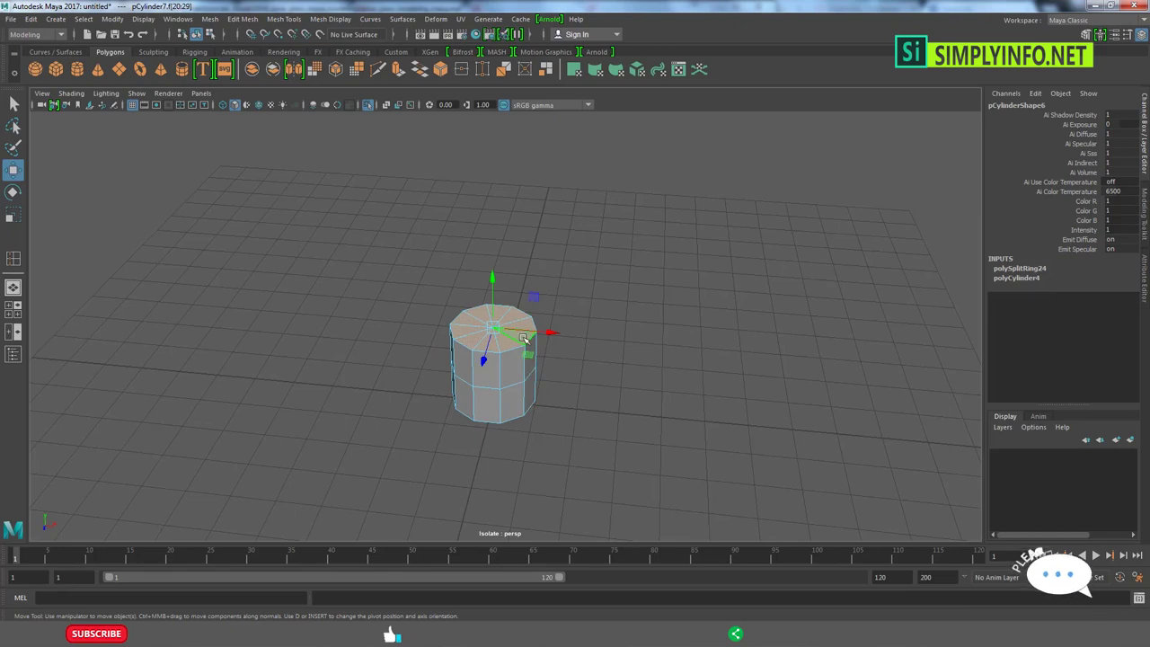
{"action": "key", "text": "Delete"}
Step: Adjust the ring of top rim vertices and extrude the cylinder's bottom faces
{"action": "left_click_drag", "start_coordinate": [523, 338], "coordinate": [486, 376], "text": "alt"}
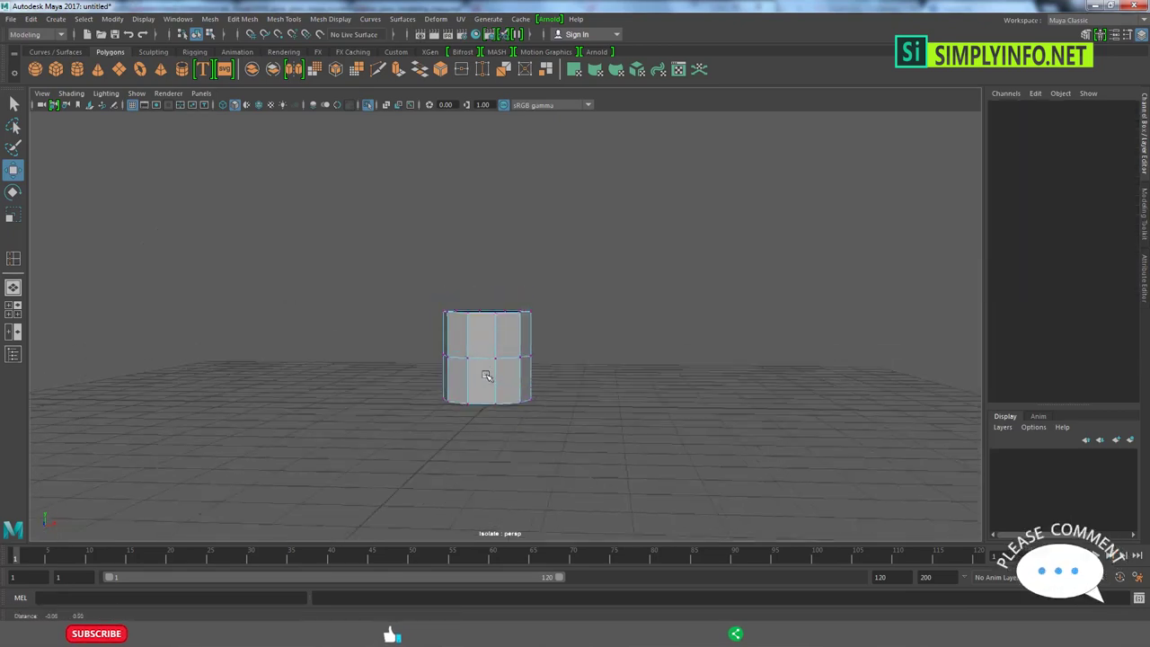
{"action": "left_click_drag", "start_coordinate": [431, 301], "coordinate": [538, 330]}
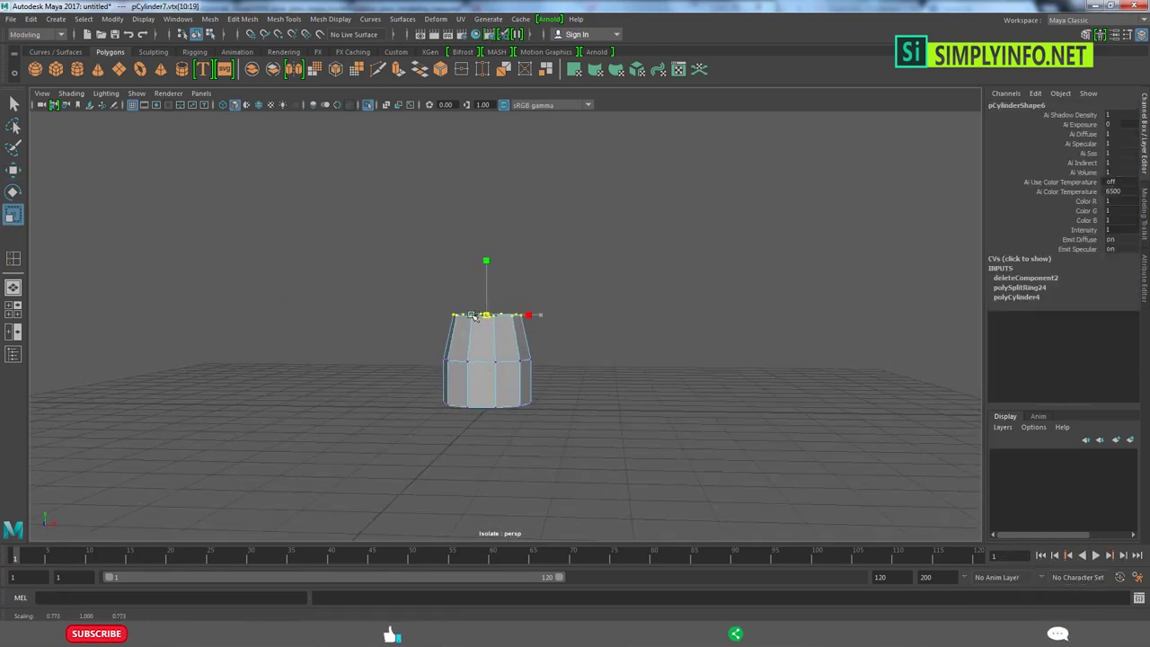
{"action": "mouse_move", "coordinate": [477, 359]}
{"action": "left_mouse_down", "text": "alt"}
{"action": "mouse_move", "coordinate": [520, 385]}
{"action": "mouse_move", "coordinate": [501, 372]}
{"action": "left_mouse_up", "text": "alt"}
{"action": "key", "text": "ctrl+e"}
{"action": "key", "text": "w"}
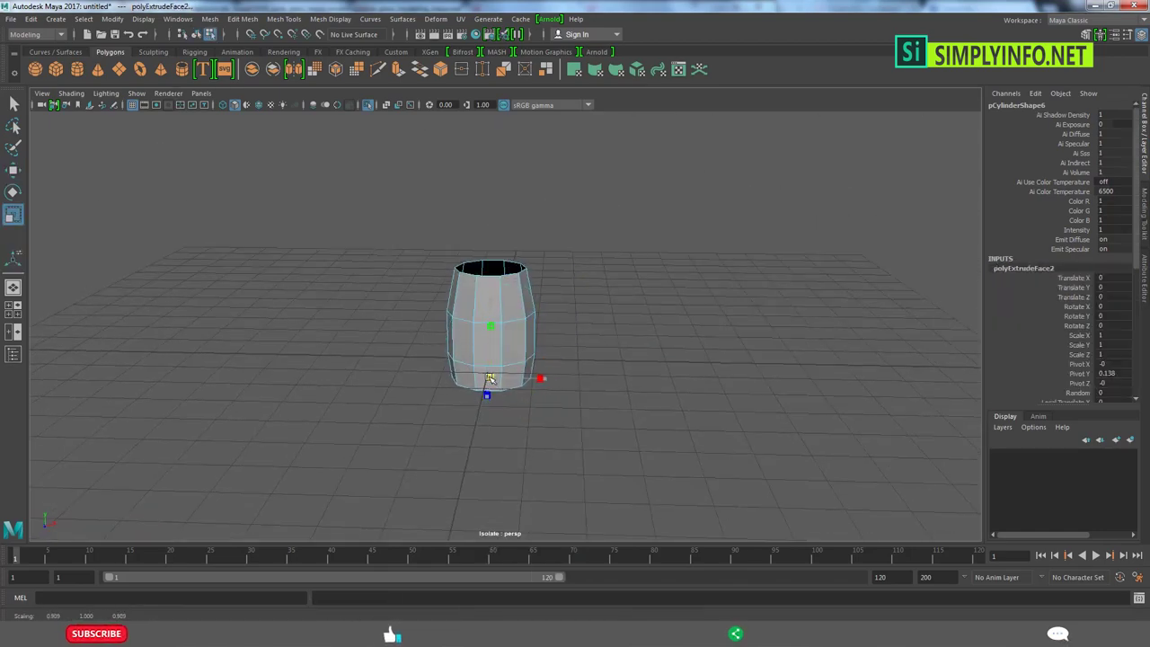
Step: Extrude the bottom faces into a narrow base and a downward stem, then raise the glass
{"action": "mouse_move", "coordinate": [478, 375]}
{"action": "left_mouse_down", "text": "alt"}
{"action": "mouse_move", "coordinate": [490, 348]}
{"action": "mouse_move", "coordinate": [473, 404]}
{"action": "left_mouse_up", "text": "alt"}
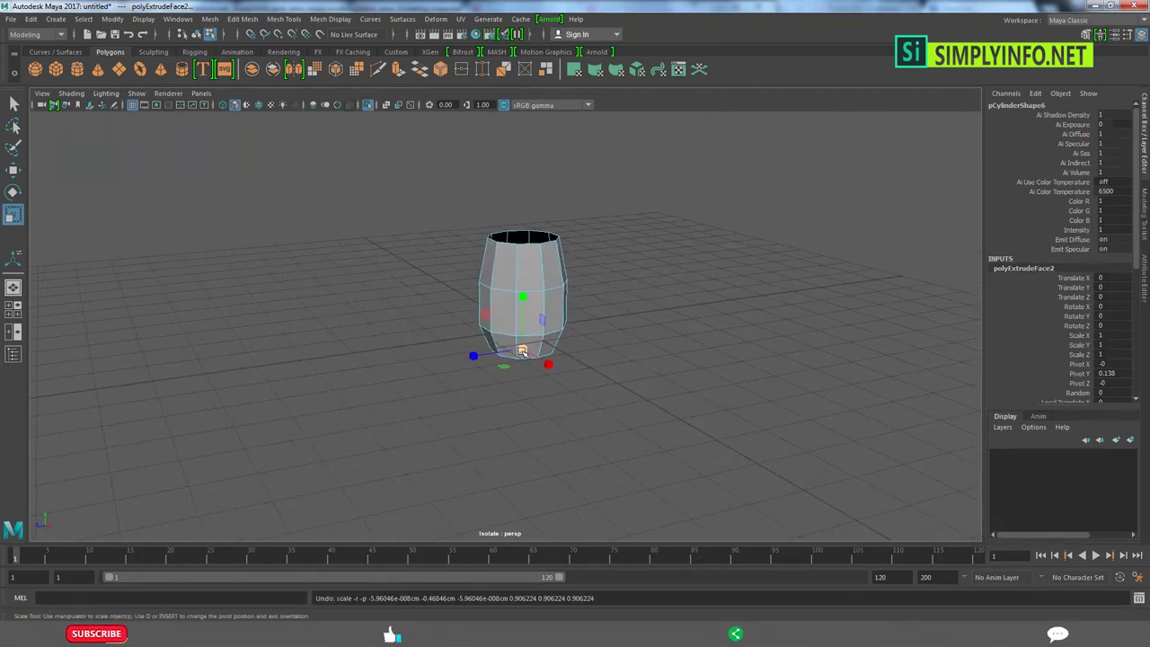
{"action": "key", "text": "ctrl+e"}
{"action": "mouse_move", "coordinate": [539, 383]}
{"action": "left_mouse_down", "text": "alt"}
{"action": "mouse_move", "coordinate": [526, 372]}
{"action": "mouse_move", "coordinate": [542, 409]}
{"action": "mouse_move", "coordinate": [522, 312]}
{"action": "left_mouse_up", "text": "alt"}
{"action": "key", "text": "w"}
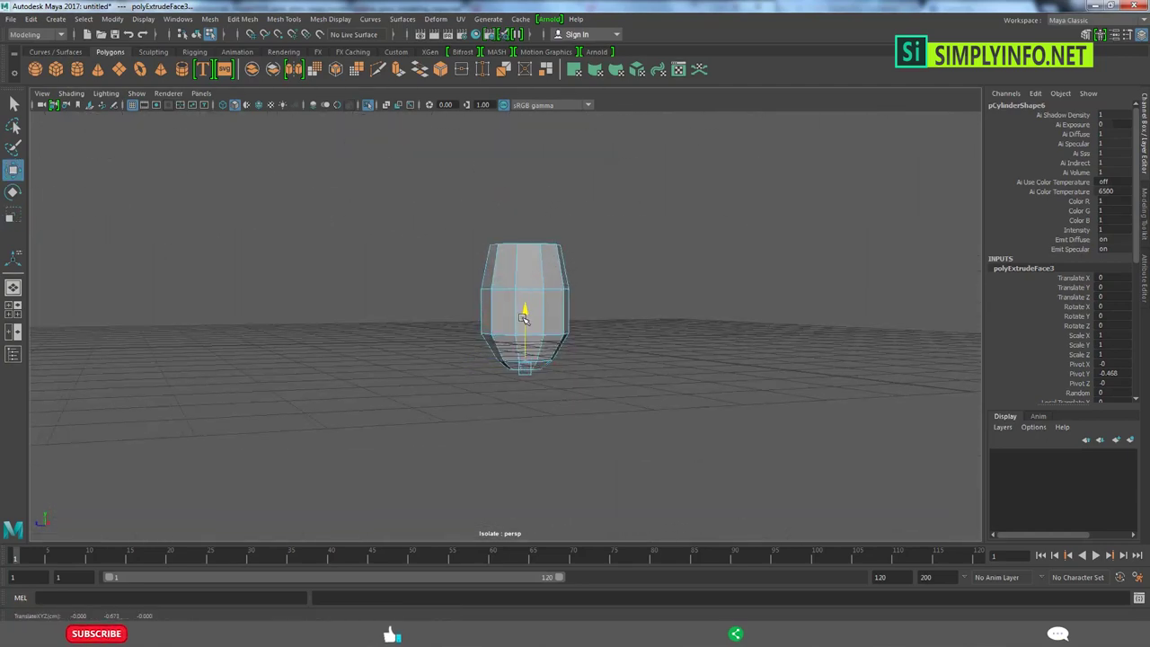
{"action": "left_click_drag", "start_coordinate": [525, 321], "coordinate": [585, 410], "text": "alt"}
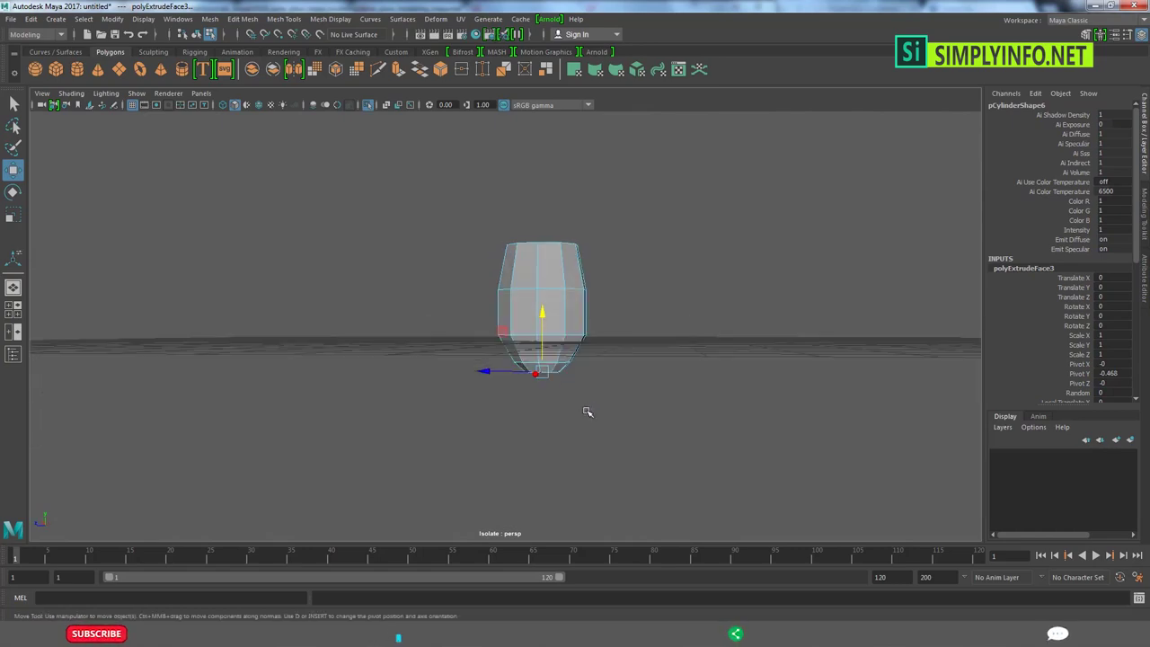
{"action": "right_click_drag", "start_coordinate": [542, 390], "coordinate": [745, 331], "text": "shift"}
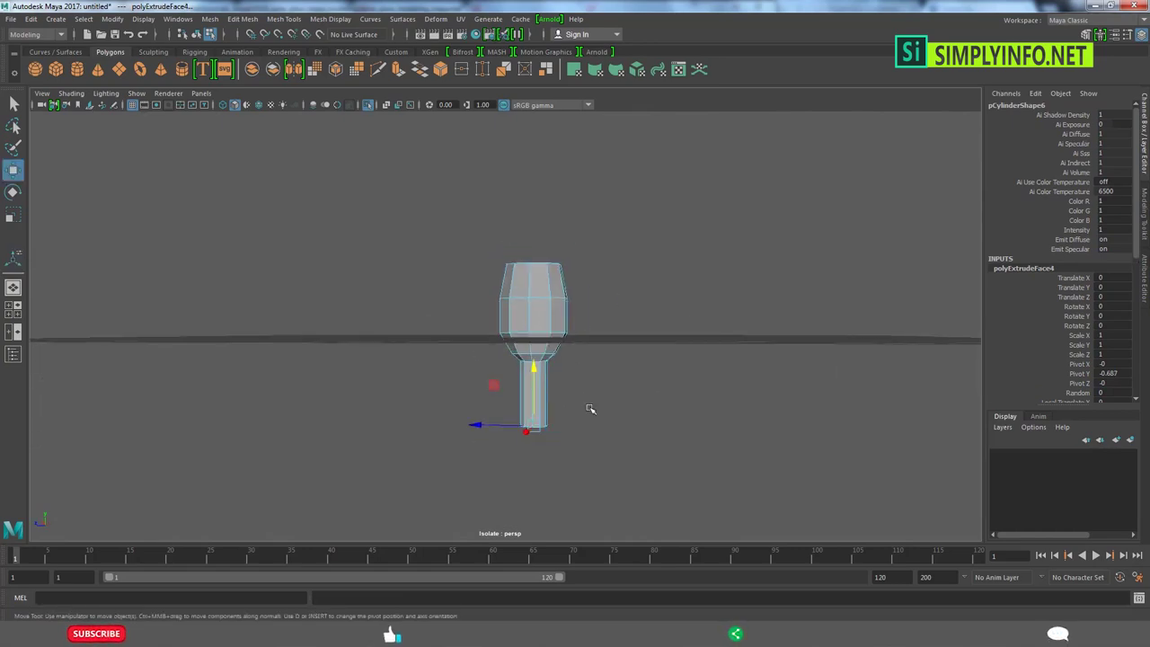
{"action": "left_click_drag", "start_coordinate": [588, 405], "coordinate": [565, 419], "text": "alt"}
{"action": "left_click", "coordinate": [542, 306]}
{"action": "middle_click_drag", "start_coordinate": [541, 305], "coordinate": [542, 252]}
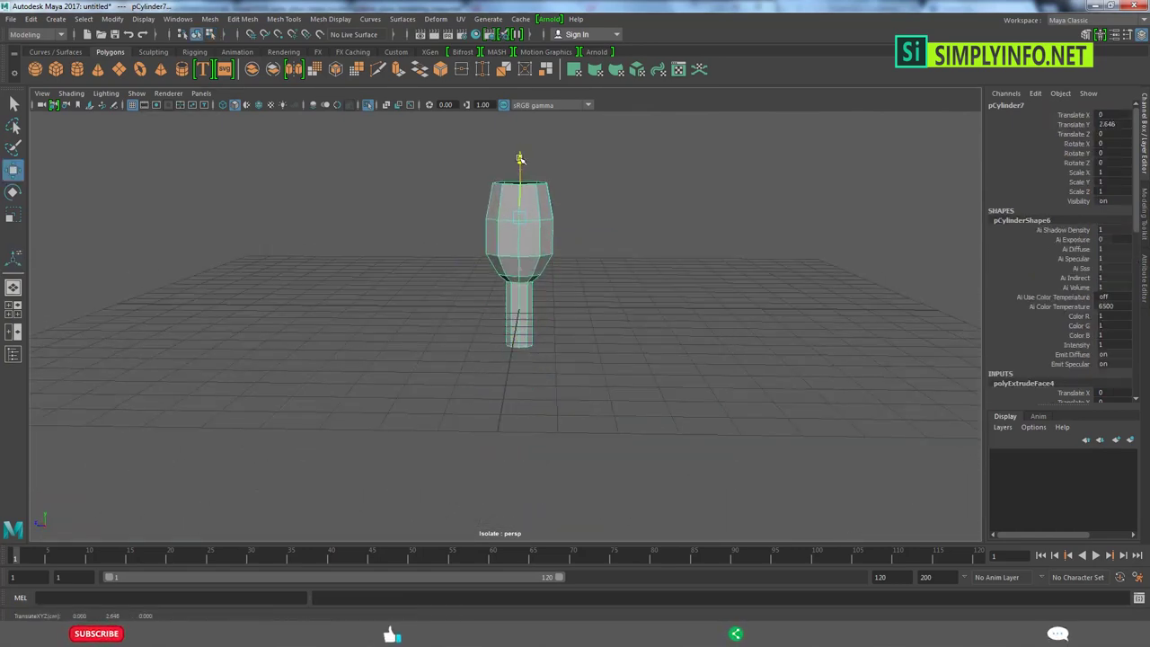
{"action": "left_click_drag", "start_coordinate": [544, 296], "coordinate": [544, 380], "text": "alt"}
Step: Extrude and scale the stem's bottom face outward into a flat round foot
{"action": "key", "text": "F11"}
{"action": "left_click", "coordinate": [539, 379]}
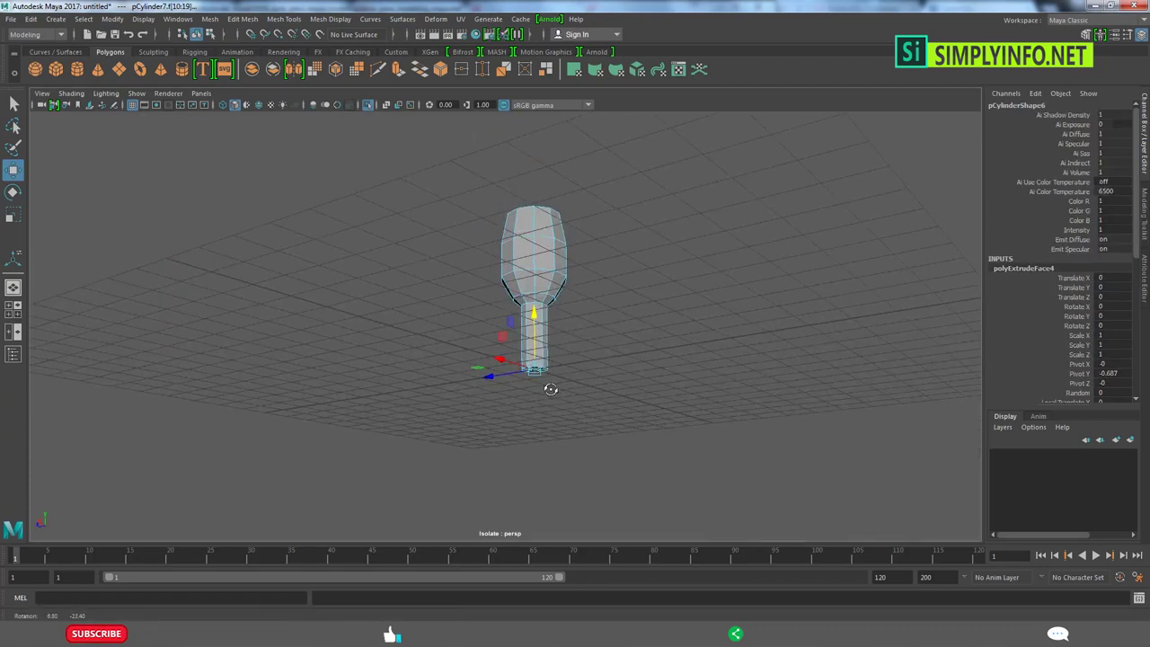
{"action": "right_click_drag", "start_coordinate": [546, 384], "coordinate": [560, 346], "text": "shift"}
{"action": "key", "text": "r"}
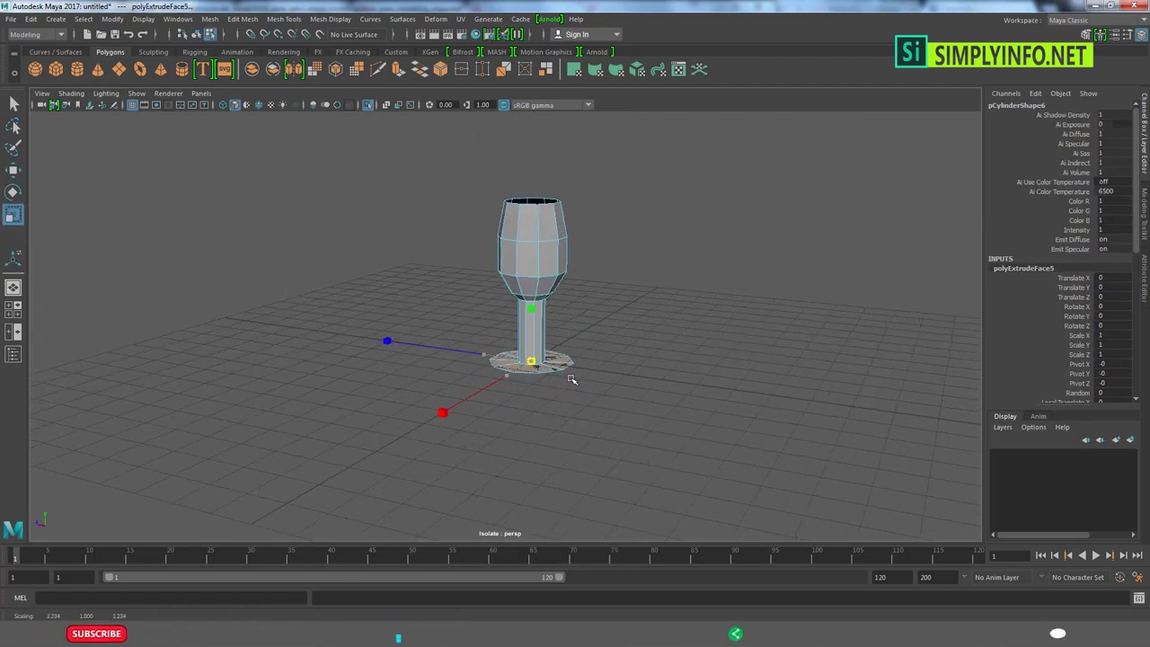
{"action": "mouse_move", "coordinate": [584, 381]}
{"action": "left_mouse_down", "text": "alt"}
{"action": "mouse_move", "coordinate": [596, 425]}
{"action": "mouse_move", "coordinate": [547, 345]}
{"action": "left_mouse_up", "text": "alt"}
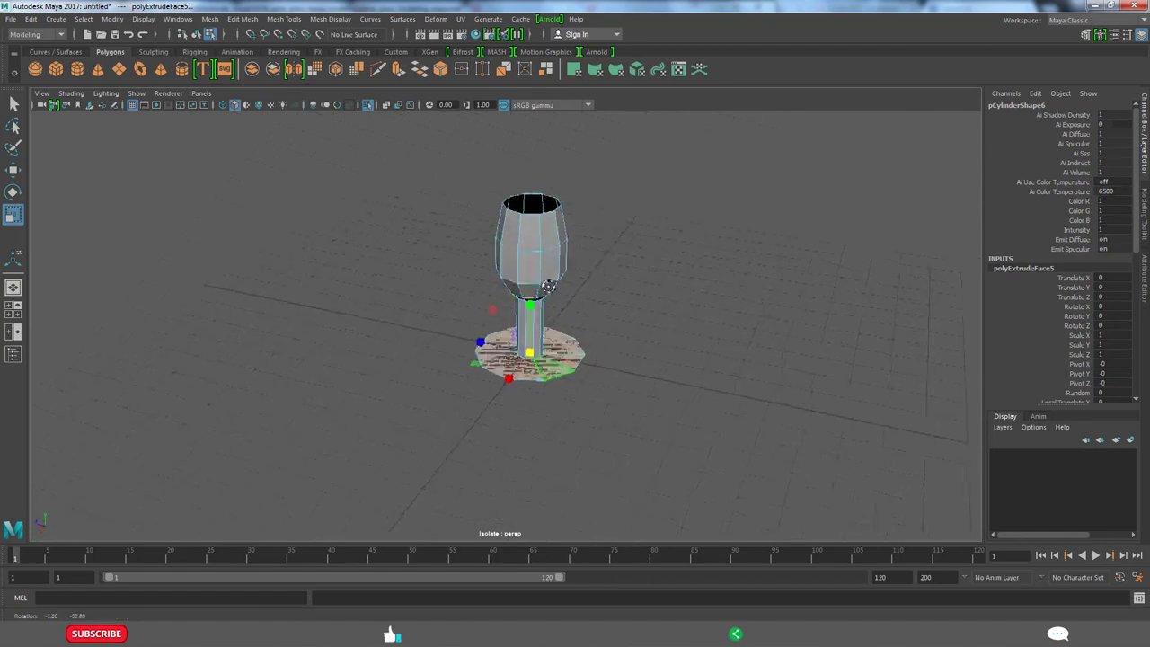
{"action": "key", "text": "ctrl+e"}
{"action": "key", "text": "w"}
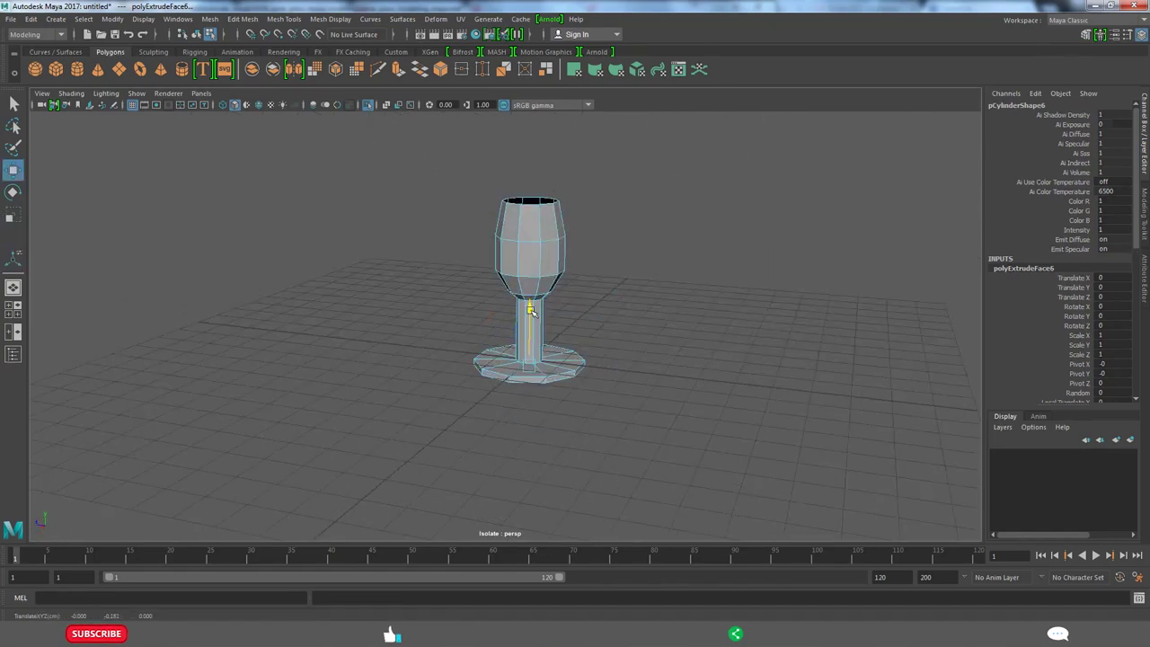
{"action": "left_click", "coordinate": [603, 354]}
{"action": "key", "text": "F8"}
Step: Insert two edge loops around the goblet's foot
{"action": "scroll", "coordinate": [624, 375], "scroll_direction": "up", "scroll_amount": 3}
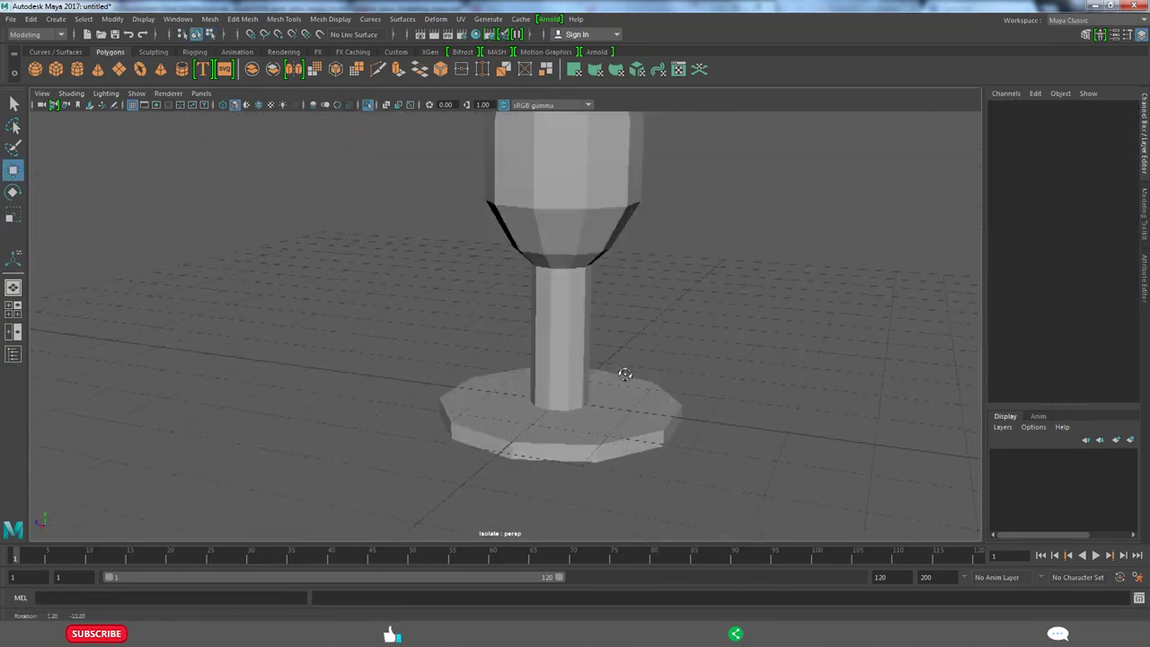
{"action": "scroll", "coordinate": [559, 452], "scroll_direction": "up", "scroll_amount": 2}
{"action": "right_click_drag", "start_coordinate": [552, 361], "coordinate": [528, 386], "text": "shift"}
{"action": "left_click", "coordinate": [528, 435]}
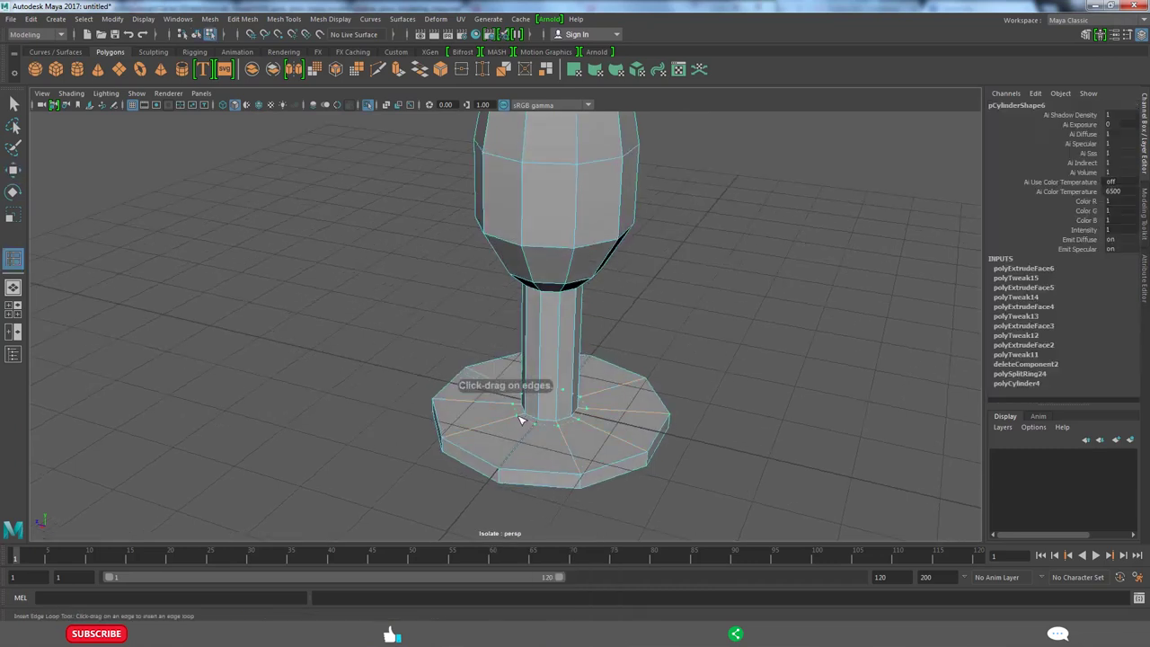
{"action": "left_click", "coordinate": [508, 461]}
{"action": "left_click_drag", "start_coordinate": [508, 460], "coordinate": [531, 440], "text": "alt"}
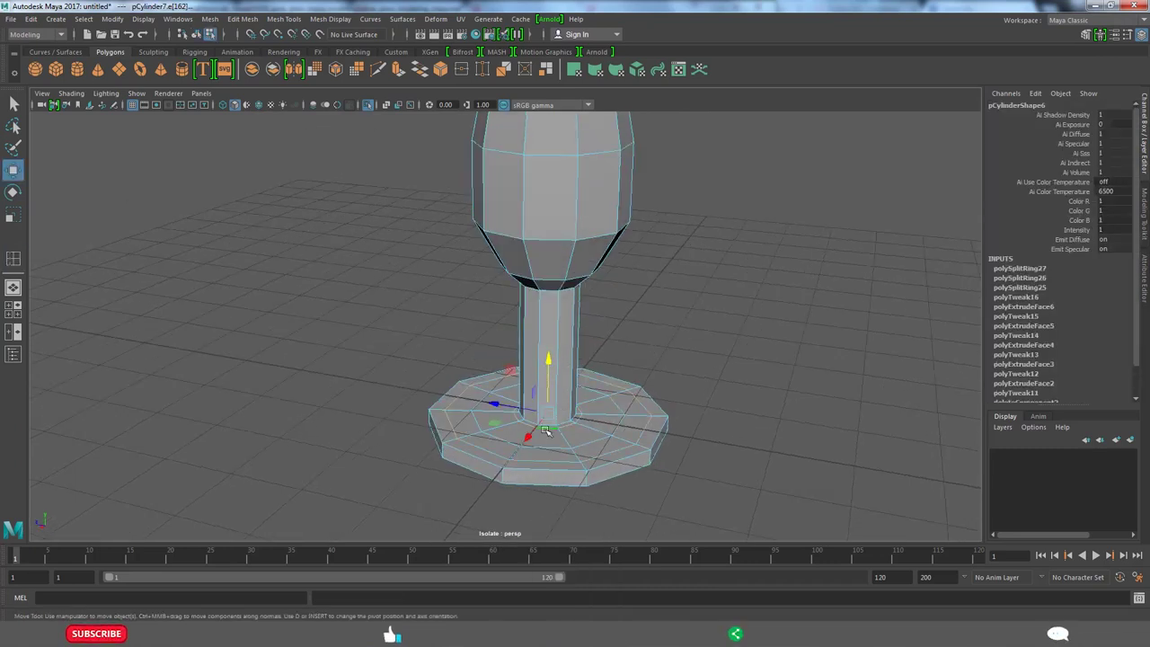
{"action": "left_click_drag", "start_coordinate": [573, 425], "coordinate": [477, 447], "text": "alt"}
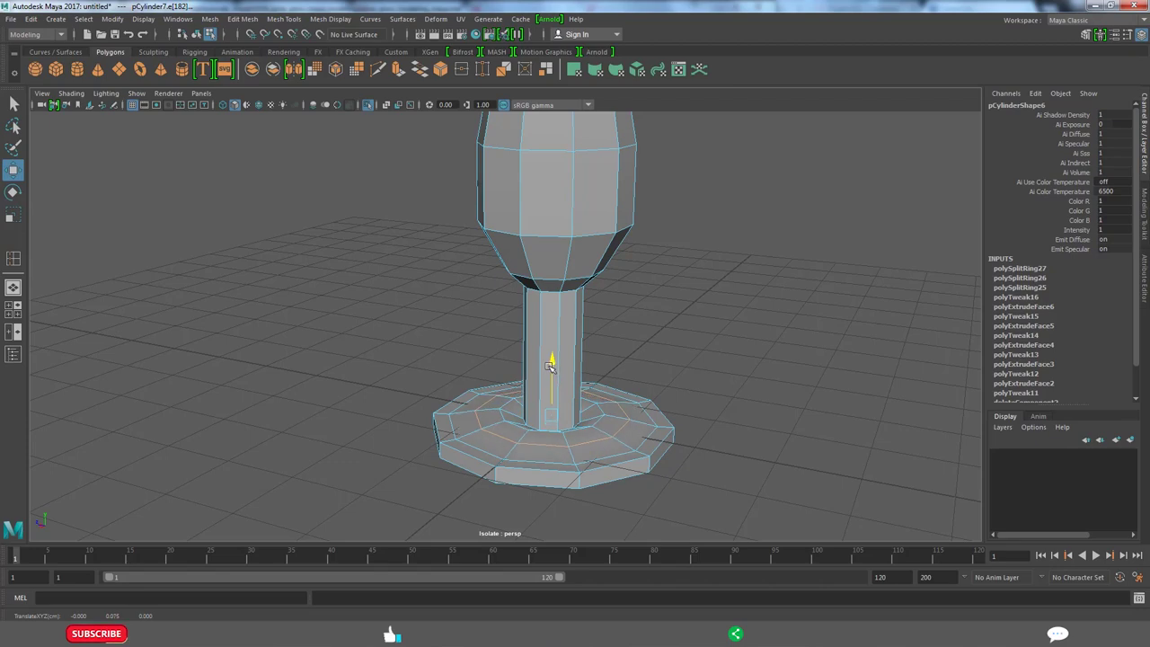
Step: Select and adjust edge loops on the lower stem and foot, then reselect the whole goblet
{"action": "left_click", "coordinate": [554, 366]}
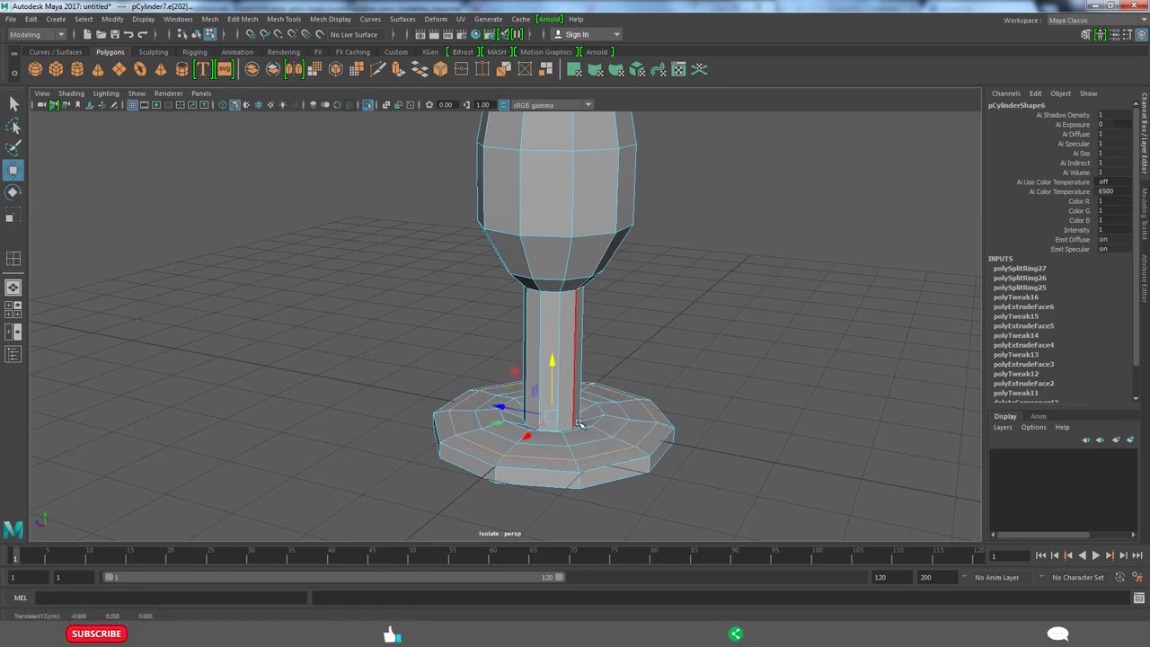
{"action": "left_click_drag", "start_coordinate": [579, 424], "coordinate": [584, 432], "text": "alt"}
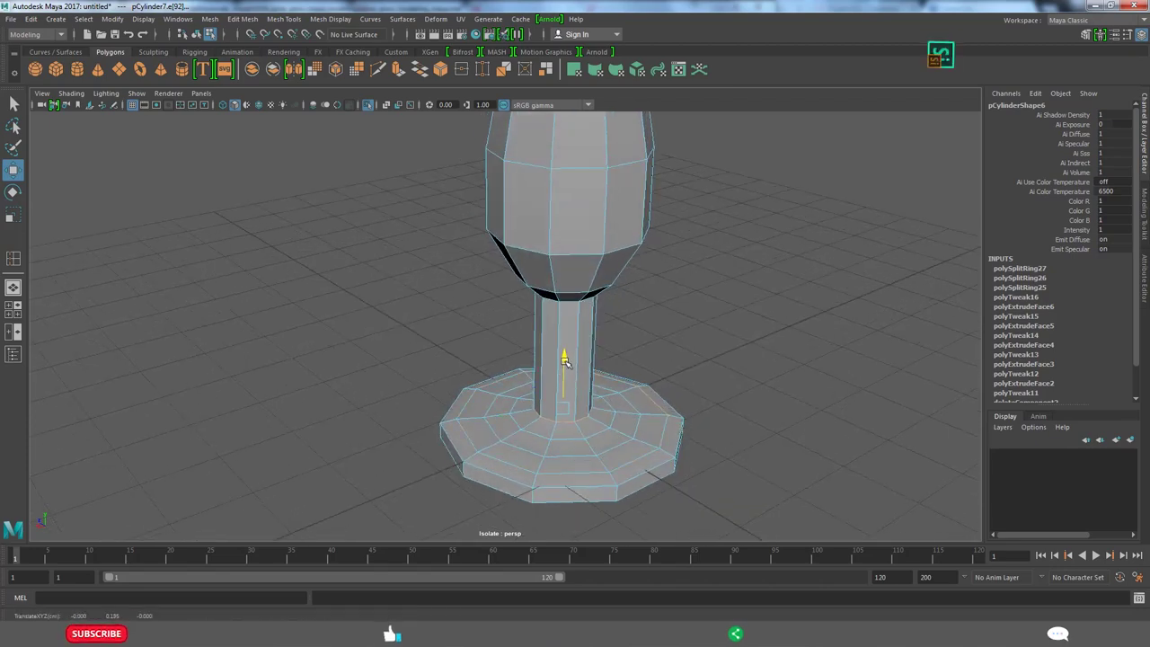
{"action": "left_click_drag", "start_coordinate": [563, 380], "coordinate": [559, 412], "text": "alt"}
{"action": "left_click", "coordinate": [552, 398]}
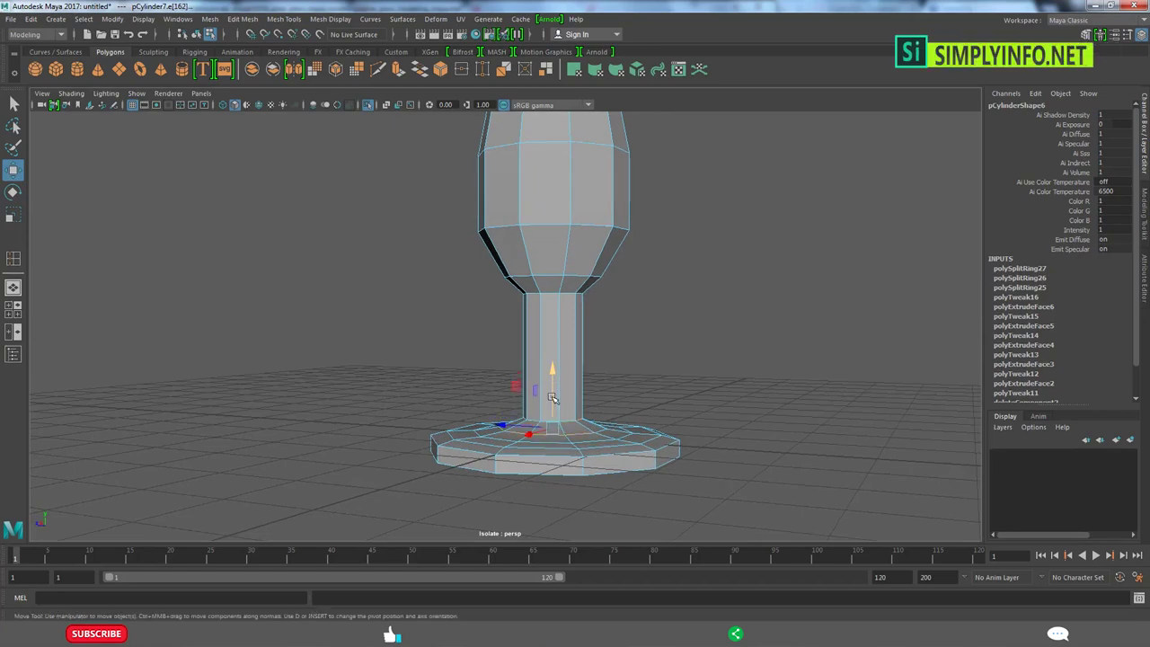
{"action": "left_click", "coordinate": [552, 385]}
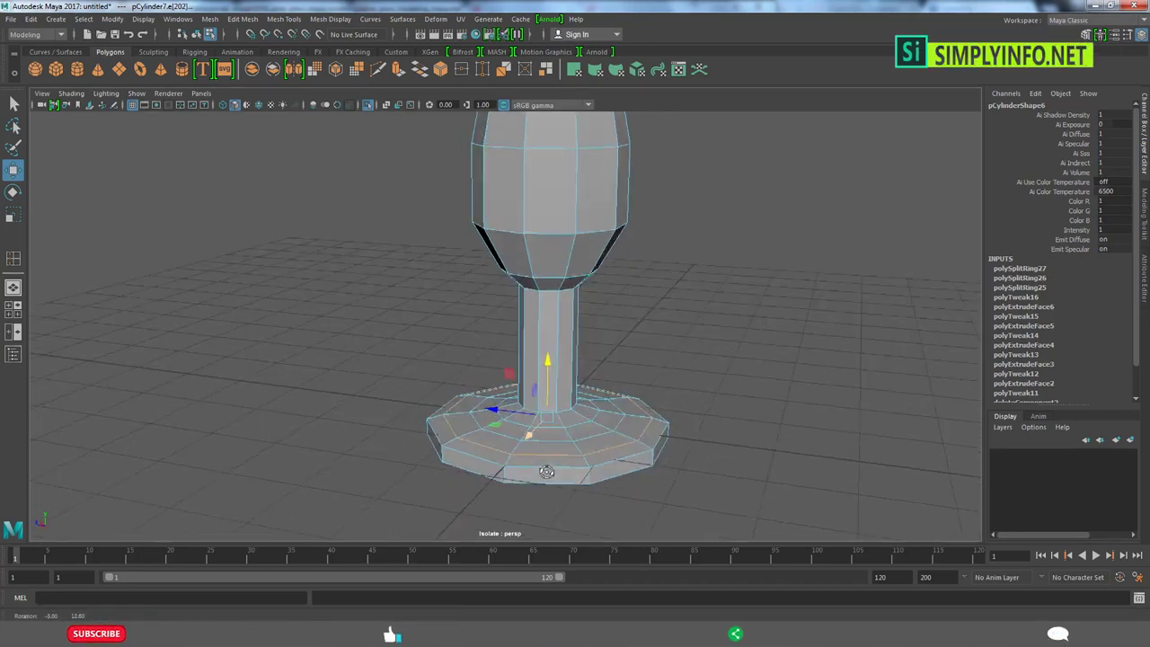
{"action": "key", "text": "F8"}
{"action": "left_click", "coordinate": [633, 413]}
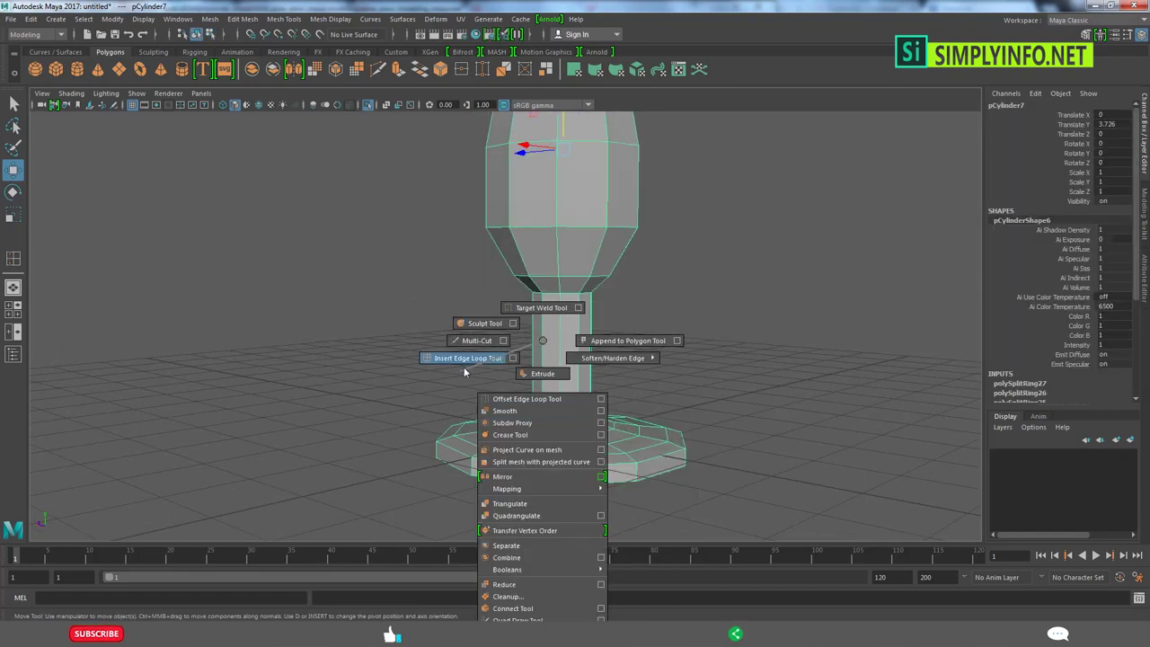
Step: Insert one more edge loop on the goblet's foot and preview it smoothed
{"action": "right_click_drag", "start_coordinate": [543, 411], "coordinate": [463, 367], "text": "shift"}
{"action": "left_click", "coordinate": [564, 465]}
{"action": "mouse_move", "coordinate": [563, 466]}
{"action": "left_mouse_down", "text": "alt"}
{"action": "mouse_move", "coordinate": [542, 504]}
{"action": "mouse_move", "coordinate": [560, 483]}
{"action": "left_mouse_up", "text": "alt"}
{"action": "key", "text": "w"}
{"action": "key", "text": "3"}
{"action": "left_click", "coordinate": [656, 472]}
{"action": "left_click_drag", "start_coordinate": [657, 472], "coordinate": [563, 473], "text": "alt"}
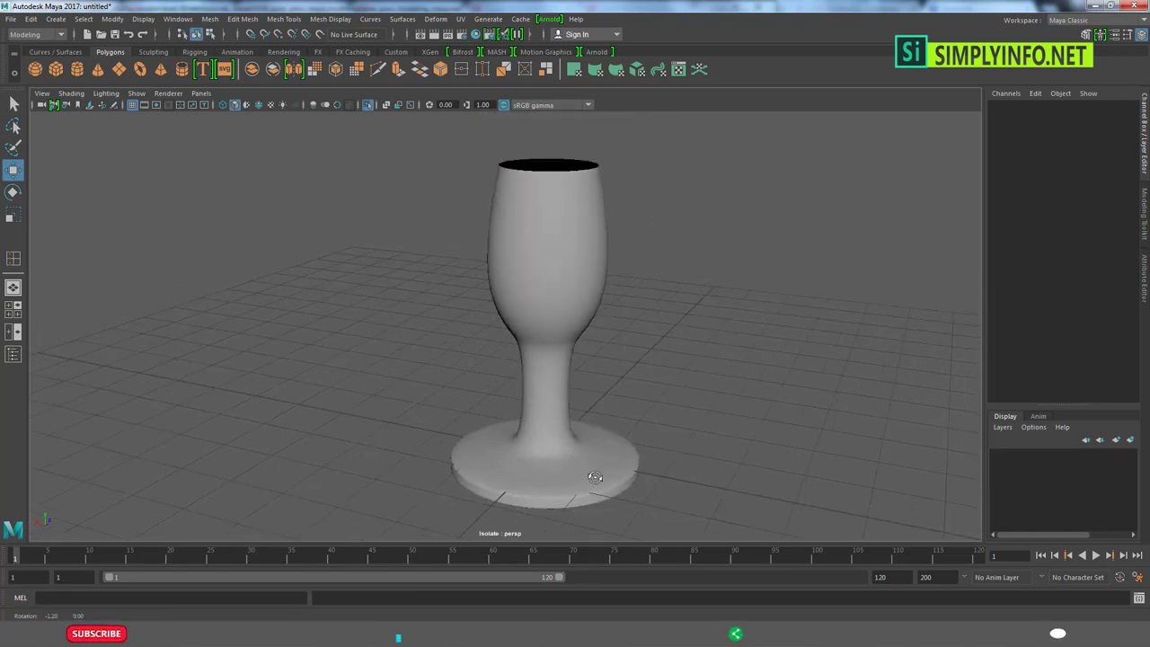
{"action": "scroll", "coordinate": [596, 439], "scroll_direction": "up", "scroll_amount": 3}
Step: Toggle the goblet's smooth preview on and off, ending in the unsmoothed view
{"action": "key", "text": "1"}
{"action": "left_click", "coordinate": [577, 441]}
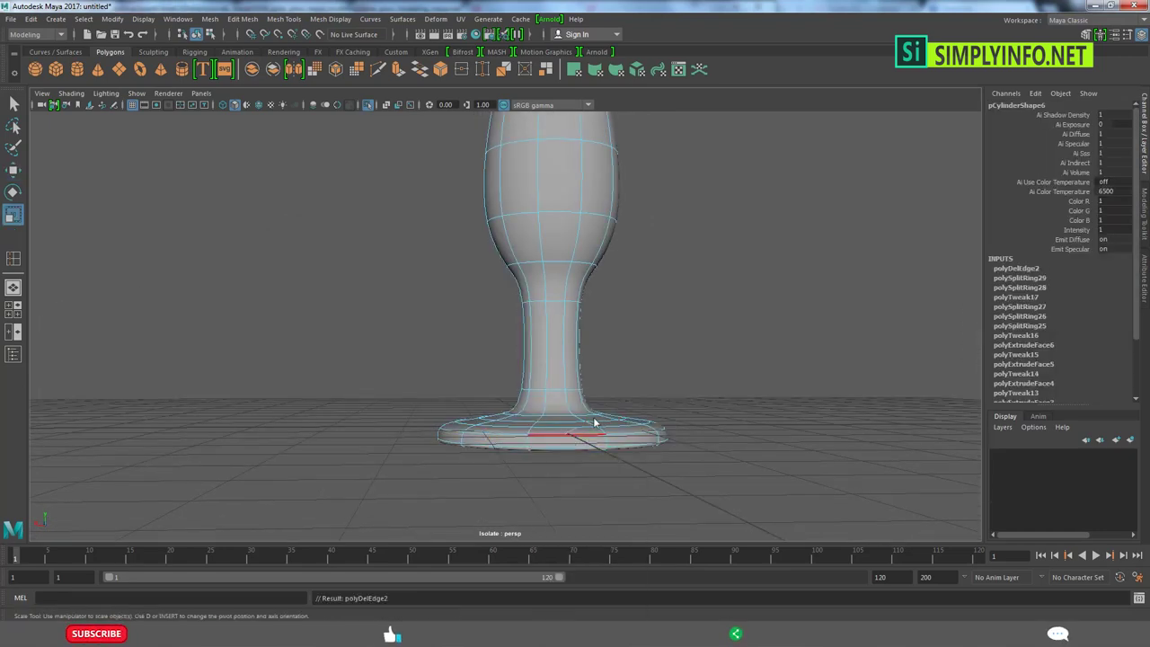
{"action": "key", "text": "r"}
{"action": "key", "text": "3"}
{"action": "left_click", "coordinate": [621, 475]}
{"action": "left_click_drag", "start_coordinate": [621, 474], "coordinate": [570, 429], "text": "alt"}
{"action": "left_click", "coordinate": [569, 428]}
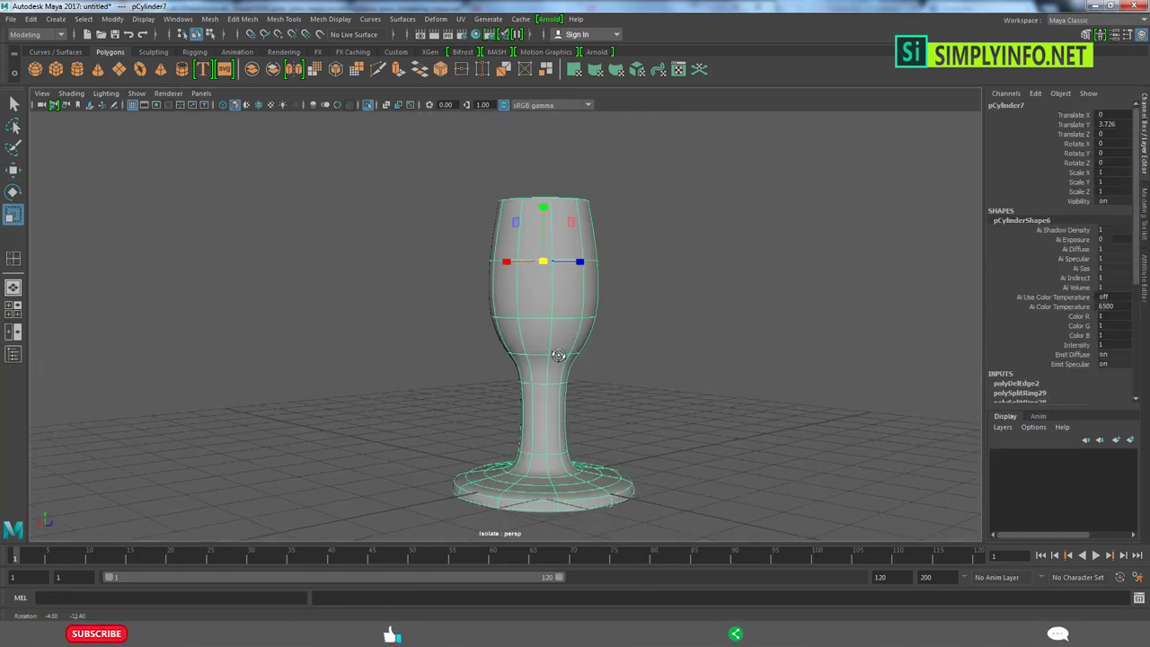
{"action": "key", "text": "1"}
Step: Split three new edge loops into the cup and make the selected edge follow the surface curvature
{"action": "key", "text": "F10"}
{"action": "left_click", "coordinate": [514, 284]}
{"action": "right_click_drag", "start_coordinate": [465, 310], "coordinate": [617, 380], "text": "shift"}
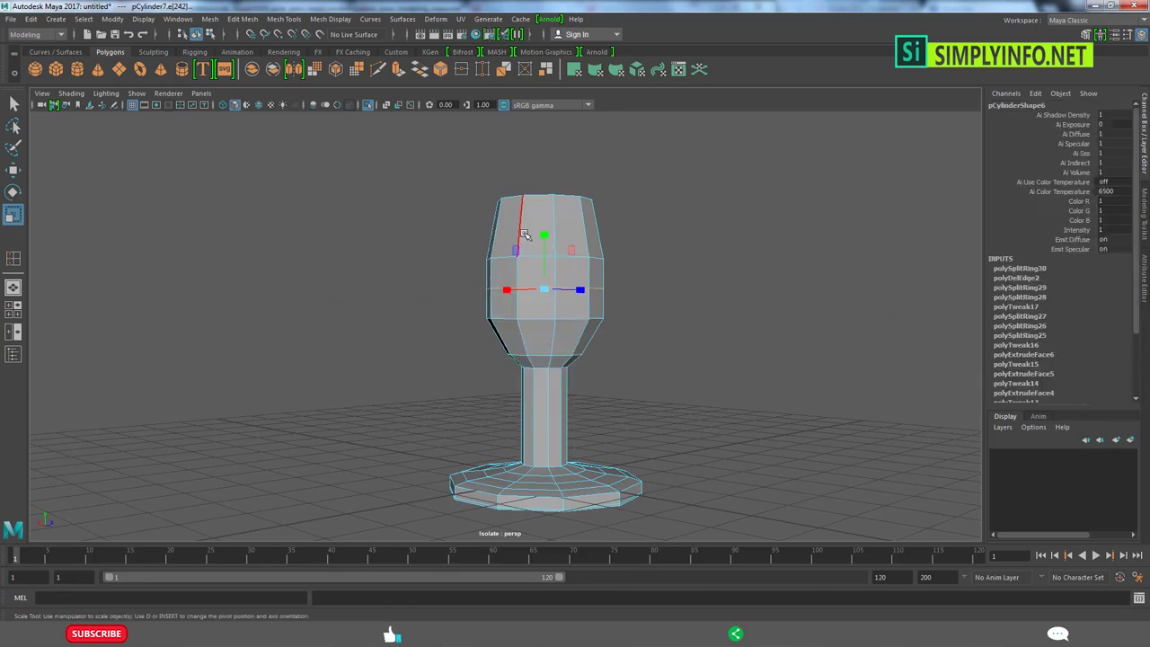
{"action": "right_click_drag", "start_coordinate": [570, 227], "coordinate": [696, 404], "text": "shift"}
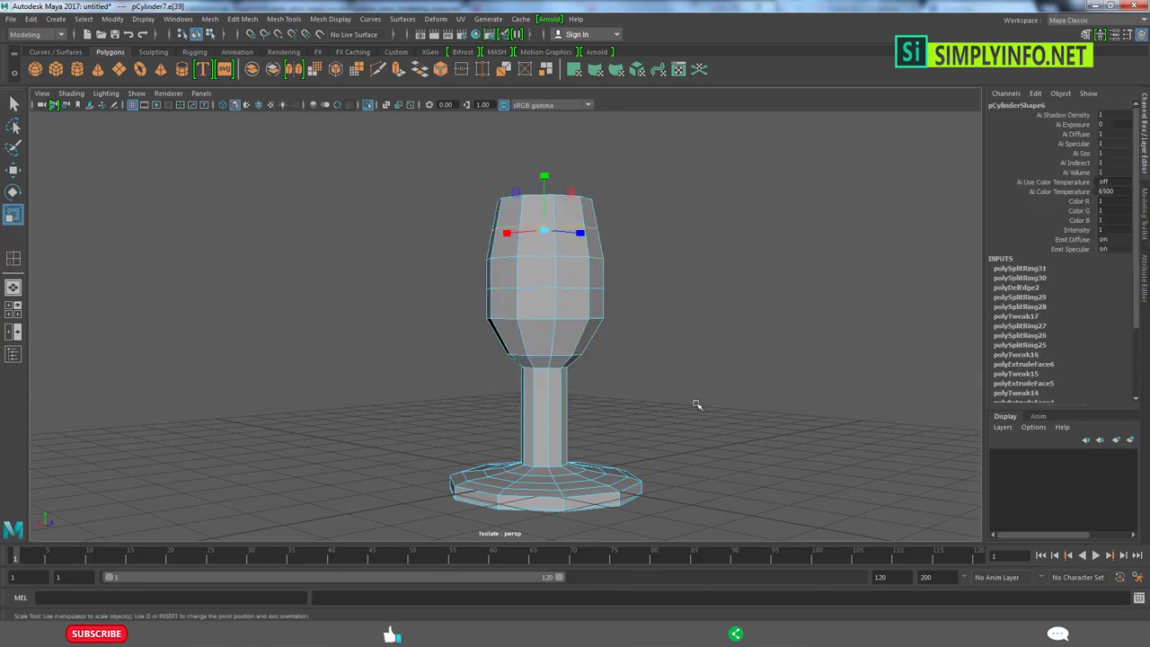
{"action": "right_click_drag", "start_coordinate": [530, 337], "coordinate": [584, 396], "text": "shift"}
{"action": "right_click_drag", "start_coordinate": [535, 359], "coordinate": [589, 414], "text": "shift"}
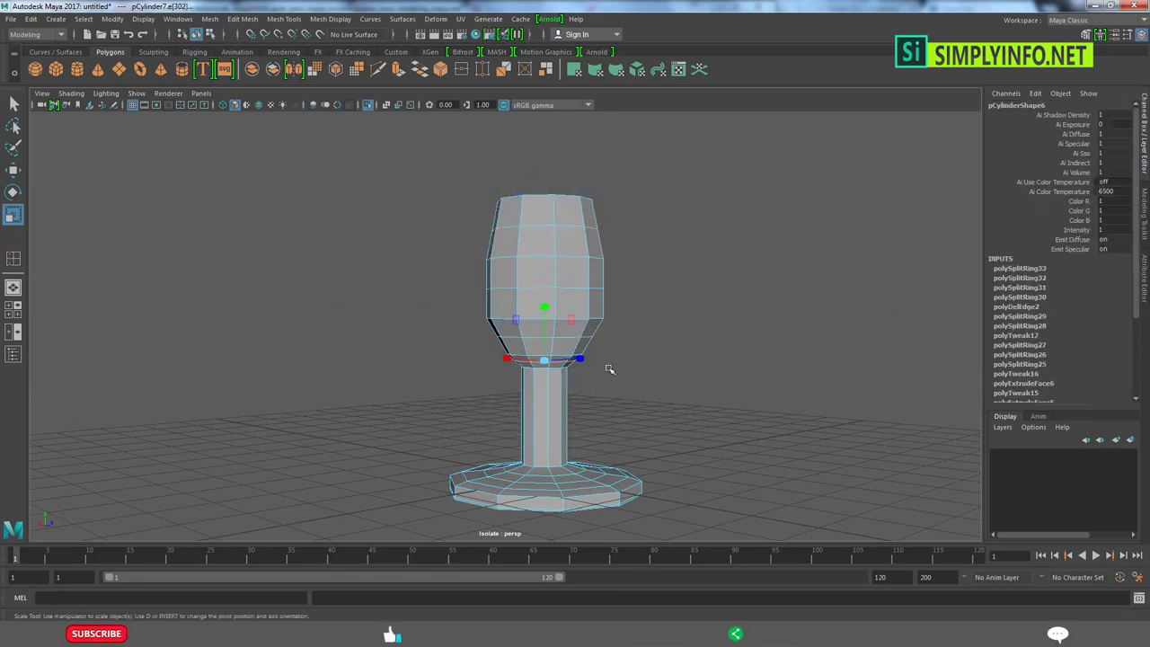
{"action": "left_click_drag", "start_coordinate": [548, 306], "coordinate": [559, 259], "text": "alt"}
{"action": "right_click_drag", "start_coordinate": [557, 255], "coordinate": [539, 337], "text": "shift"}
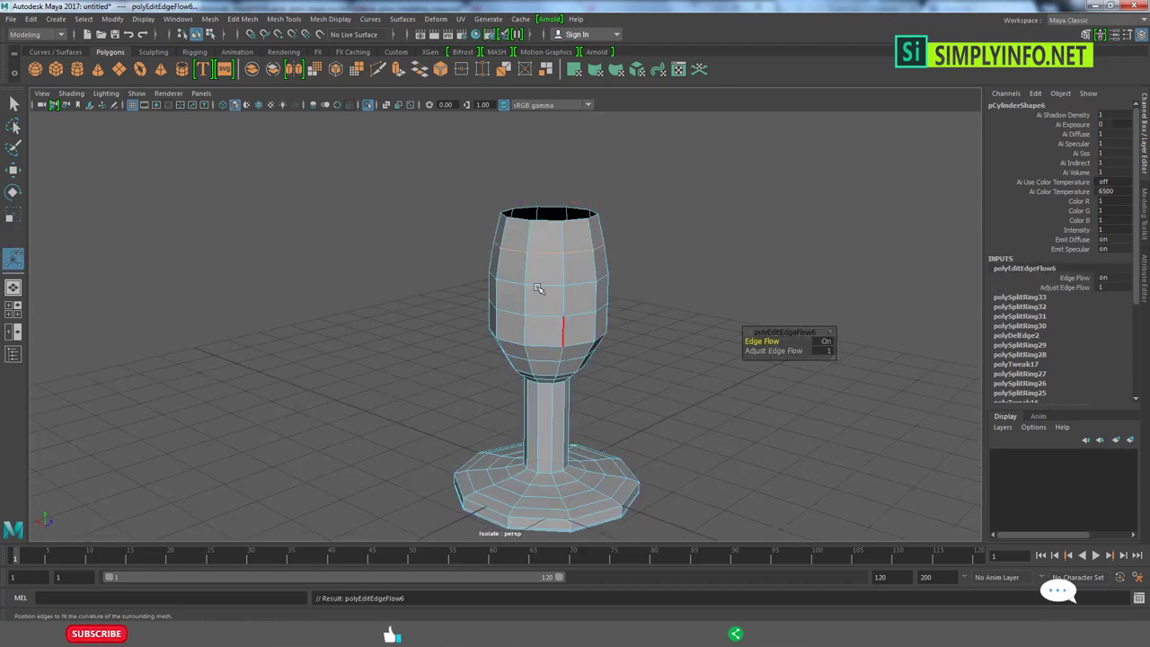
Step: Fit the goblet's cup edges, from bottom to rim, to the surface curvature with Edit Edge Flow
{"action": "key", "text": "g"}
{"action": "key", "text": "g"}
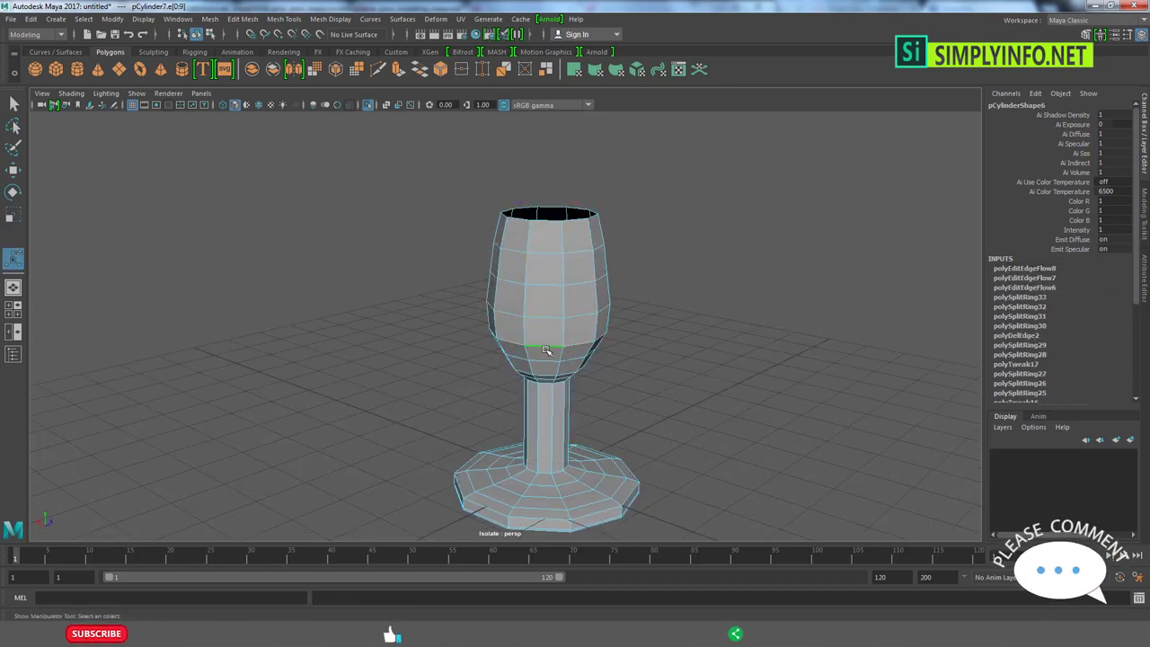
{"action": "key", "text": "g"}
{"action": "key", "text": "g"}
{"action": "key", "text": "g"}
{"action": "key", "text": "g"}
{"action": "key", "text": "g"}
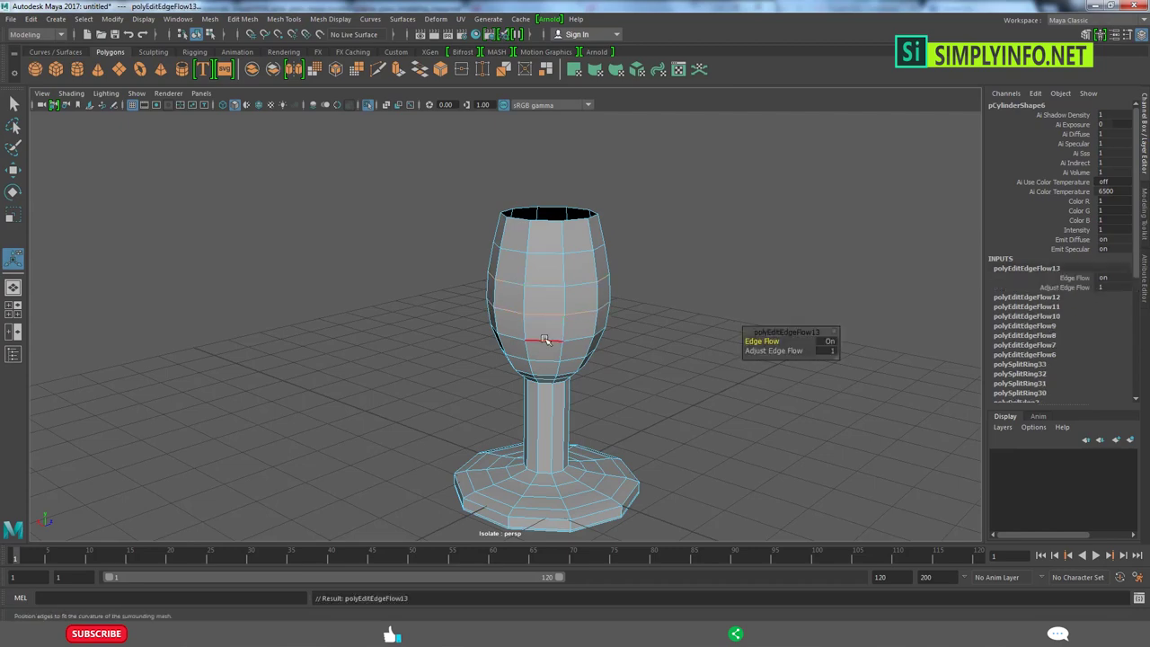
{"action": "key", "text": "g"}
{"action": "key", "text": "g"}
{"action": "key", "text": "g"}
{"action": "left_click_drag", "start_coordinate": [550, 375], "coordinate": [559, 356], "text": "alt"}
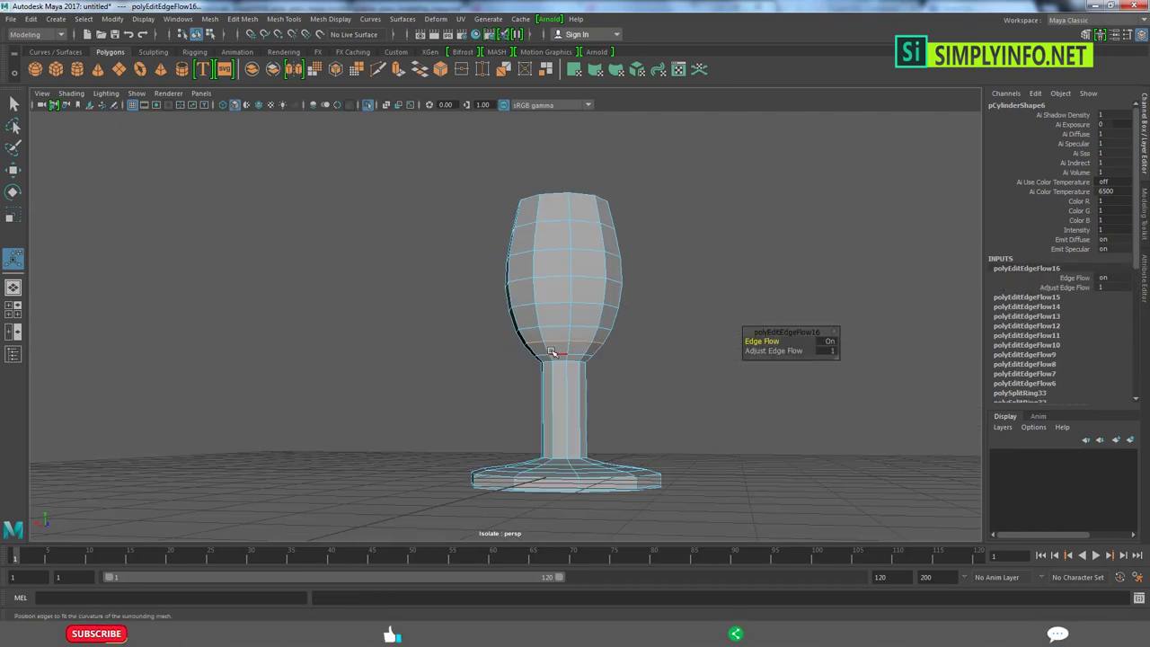
{"action": "key", "text": "g"}
{"action": "left_click", "coordinate": [562, 339]}
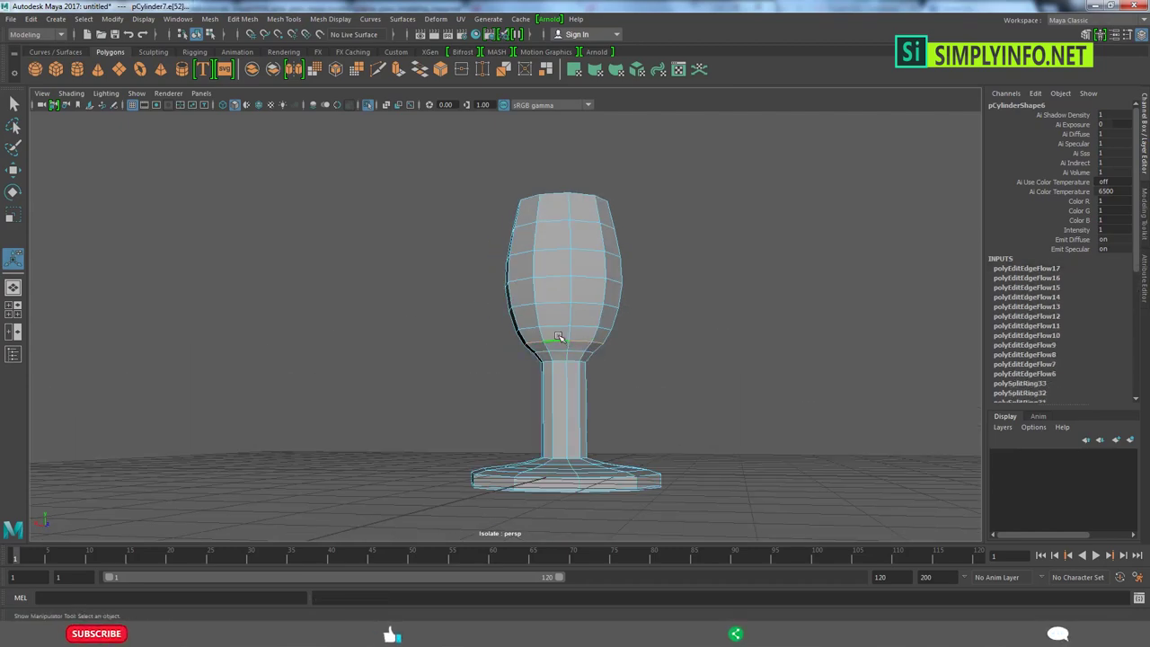
{"action": "key", "text": "g"}
{"action": "key", "text": "g"}
{"action": "left_click", "coordinate": [547, 326]}
{"action": "key", "text": "g"}
{"action": "key", "text": "g"}
{"action": "left_click", "coordinate": [552, 222]}
{"action": "key", "text": "g"}
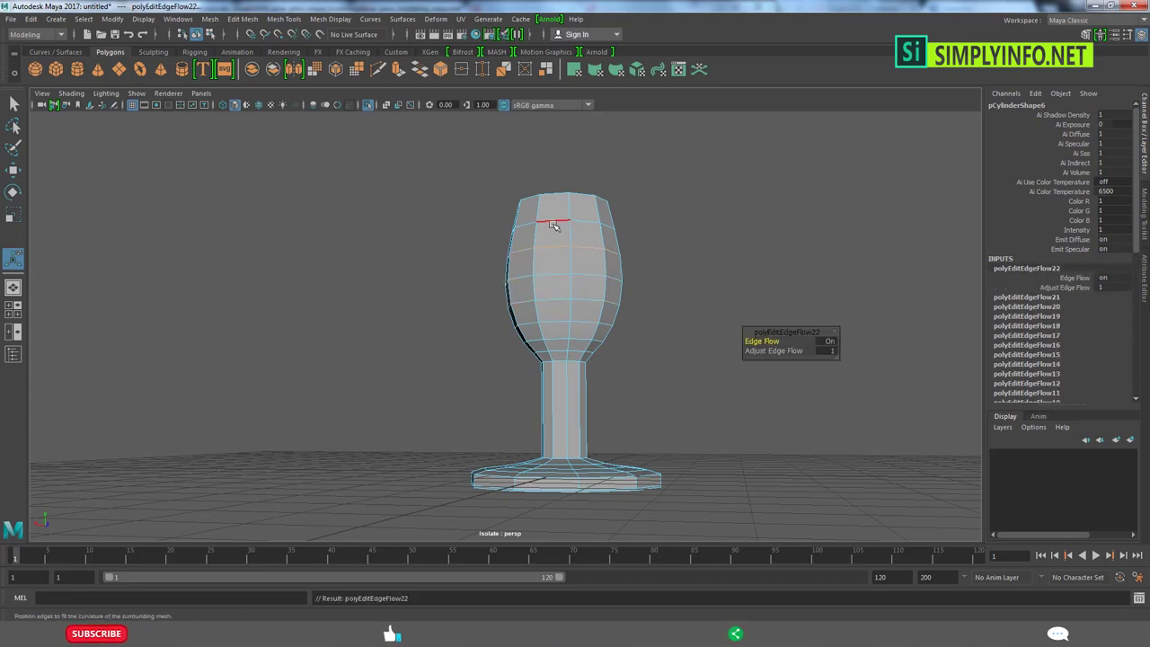
{"action": "key", "text": "g"}
Step: Round the goblet's foot edges with Edit Edge Flow
{"action": "key", "text": "F8"}
{"action": "mouse_move", "coordinate": [680, 239]}
{"action": "left_mouse_down", "text": "alt"}
{"action": "mouse_move", "coordinate": [596, 344]}
{"action": "mouse_move", "coordinate": [601, 396]}
{"action": "mouse_move", "coordinate": [575, 426]}
{"action": "left_mouse_up", "text": "alt"}
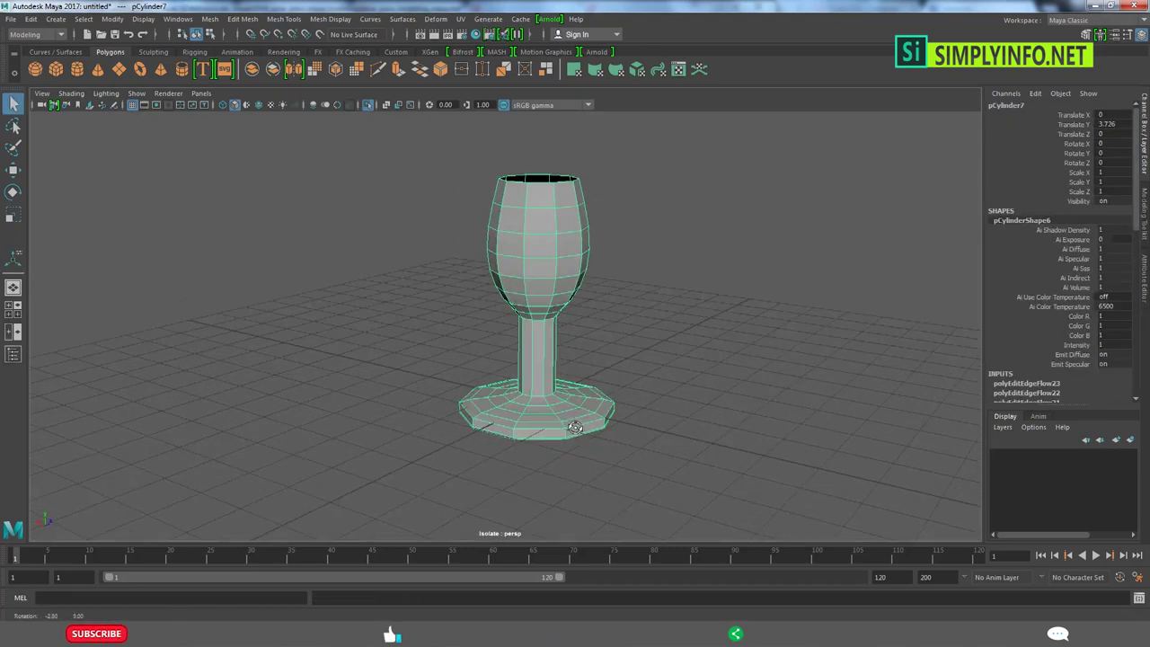
{"action": "right_click_drag", "start_coordinate": [575, 427], "coordinate": [553, 395]}
{"action": "left_click", "coordinate": [597, 427]}
{"action": "scroll", "coordinate": [572, 378], "scroll_direction": "up", "scroll_amount": 3}
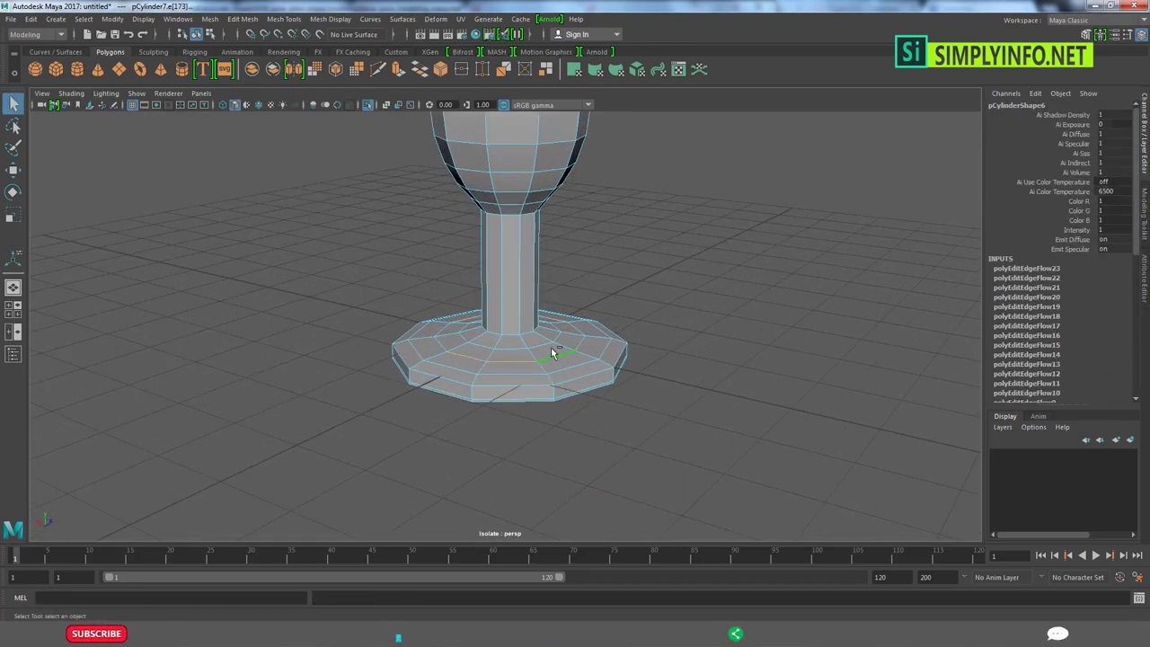
{"action": "right_click_drag", "start_coordinate": [552, 351], "coordinate": [539, 452], "text": "shift"}
{"action": "left_click", "coordinate": [557, 372]}
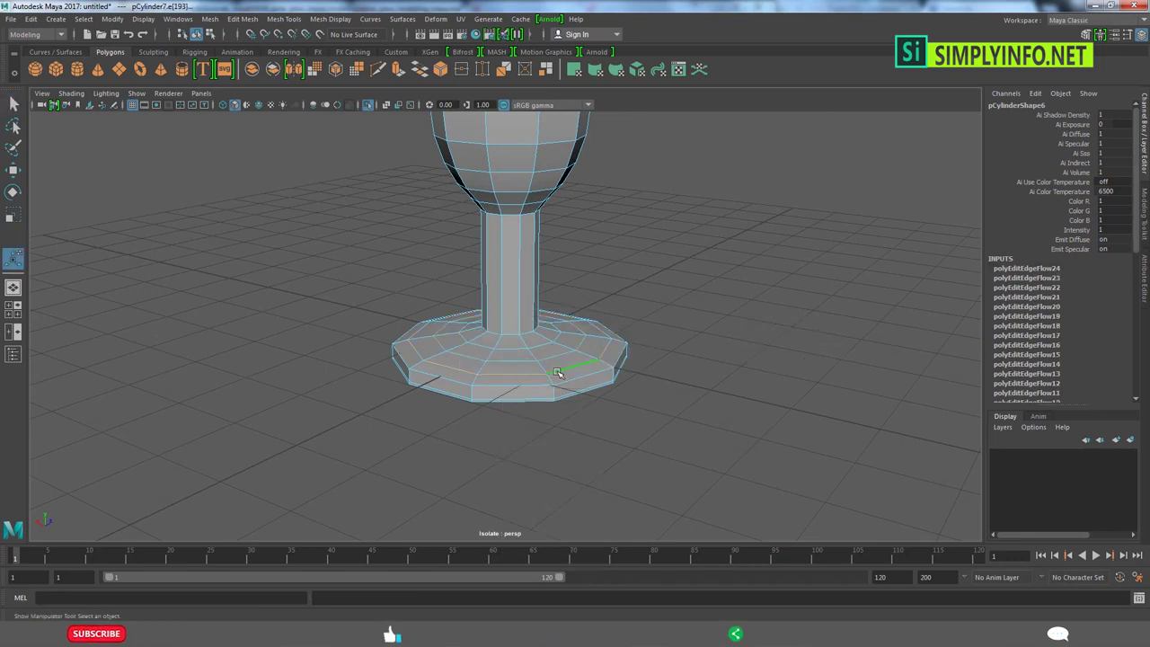
{"action": "key", "text": "g"}
{"action": "left_click", "coordinate": [543, 347]}
{"action": "key", "text": "g"}
{"action": "key", "text": "g"}
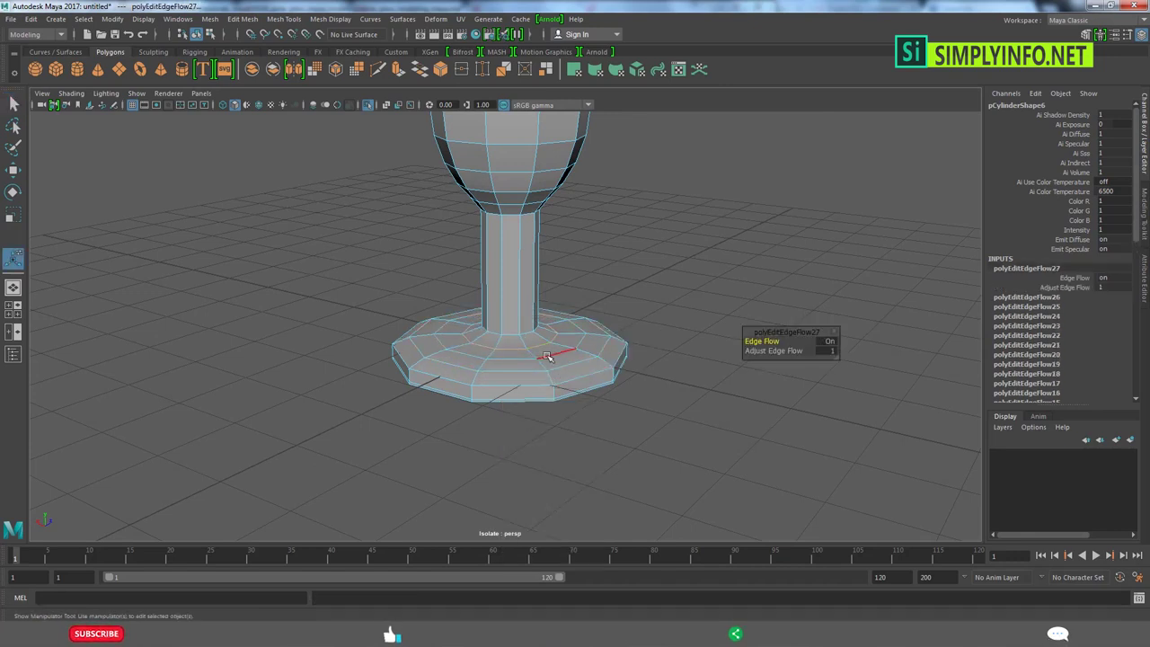
Step: Preview the goblet smoothed to check the rounded shape
{"action": "left_click", "coordinate": [507, 388]}
{"action": "key", "text": "3"}
{"action": "left_click", "coordinate": [649, 405]}
{"action": "scroll", "coordinate": [649, 406], "scroll_direction": "down", "scroll_amount": 5}
{"action": "mouse_move", "coordinate": [575, 288]}
{"action": "left_mouse_down", "text": "alt"}
{"action": "mouse_move", "coordinate": [538, 274]}
{"action": "mouse_move", "coordinate": [565, 290]}
{"action": "left_mouse_up", "text": "alt"}
Step: Move the upper cup vertices up to make the goblet's cup taller
{"action": "left_click", "coordinate": [488, 239]}
{"action": "key", "text": "F9"}
{"action": "left_click_drag", "start_coordinate": [429, 171], "coordinate": [597, 290]}
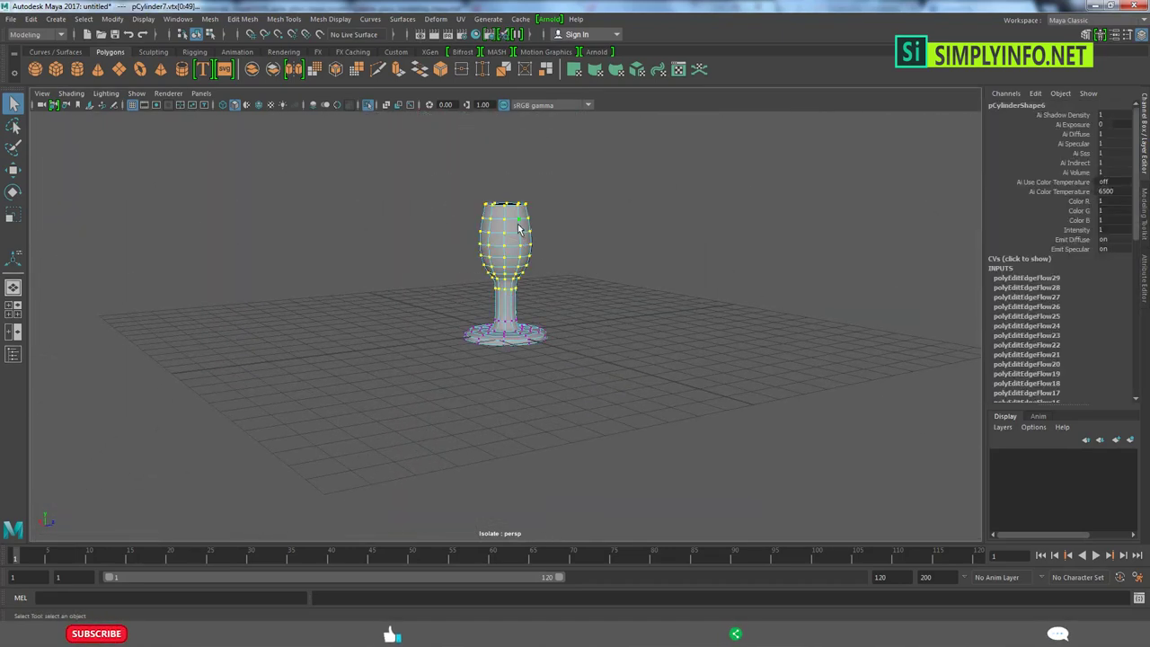
{"action": "key", "text": "w"}
{"action": "left_click_drag", "start_coordinate": [506, 191], "coordinate": [506, 151]}
{"action": "left_click", "coordinate": [644, 314]}
{"action": "left_click_drag", "start_coordinate": [645, 314], "coordinate": [511, 247], "text": "alt"}
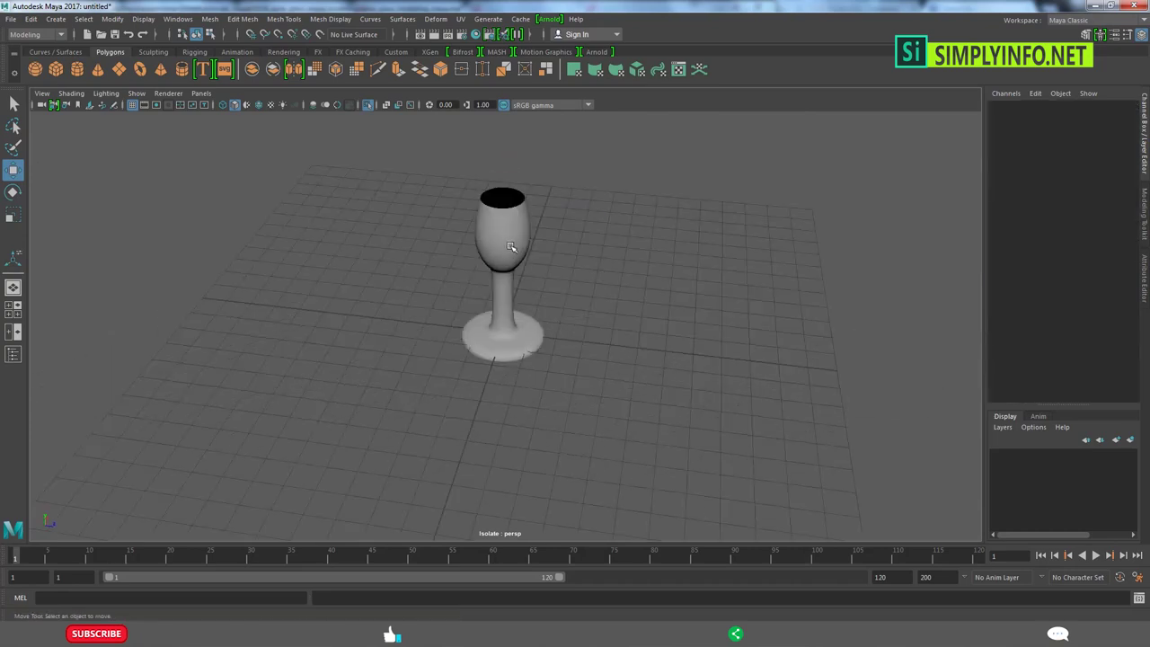
{"action": "left_click", "coordinate": [510, 246]}
Step: Extrude the rim edge loop twice, pushing the inner lip down into the cup
{"action": "key", "text": "F10"}
{"action": "double_click", "coordinate": [503, 207]}
{"action": "right_click_drag", "start_coordinate": [506, 257], "coordinate": [520, 214], "text": "shift"}
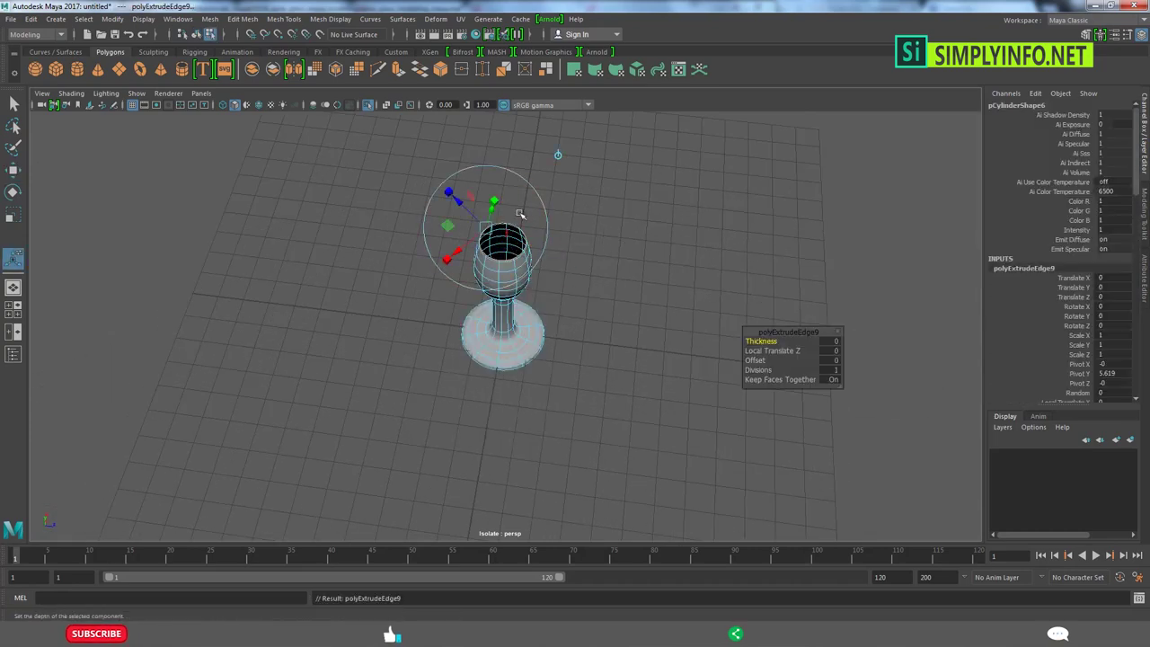
{"action": "key", "text": "r"}
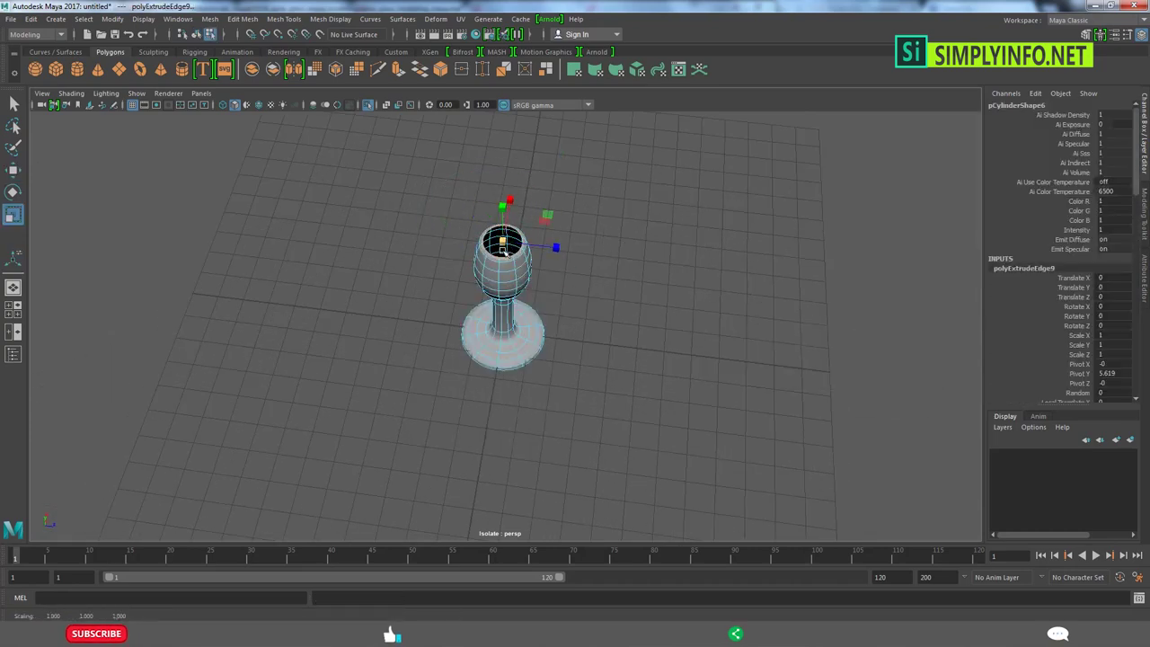
{"action": "key", "text": "ctrl+e"}
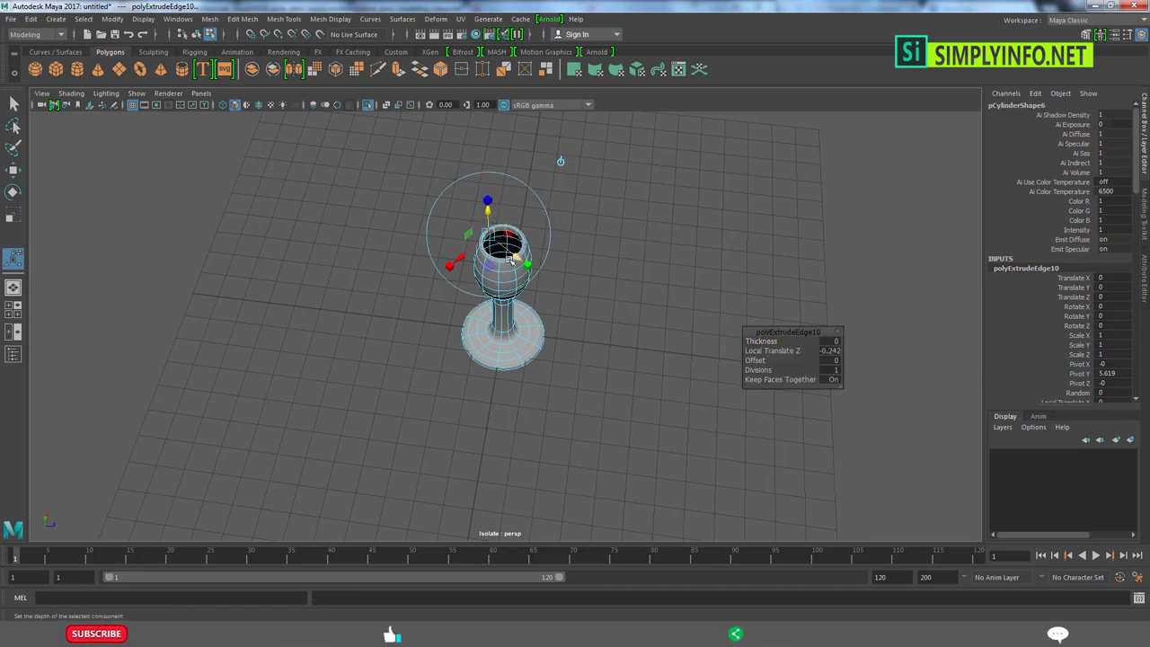
{"action": "left_click_drag", "start_coordinate": [488, 227], "coordinate": [518, 225], "text": "alt"}
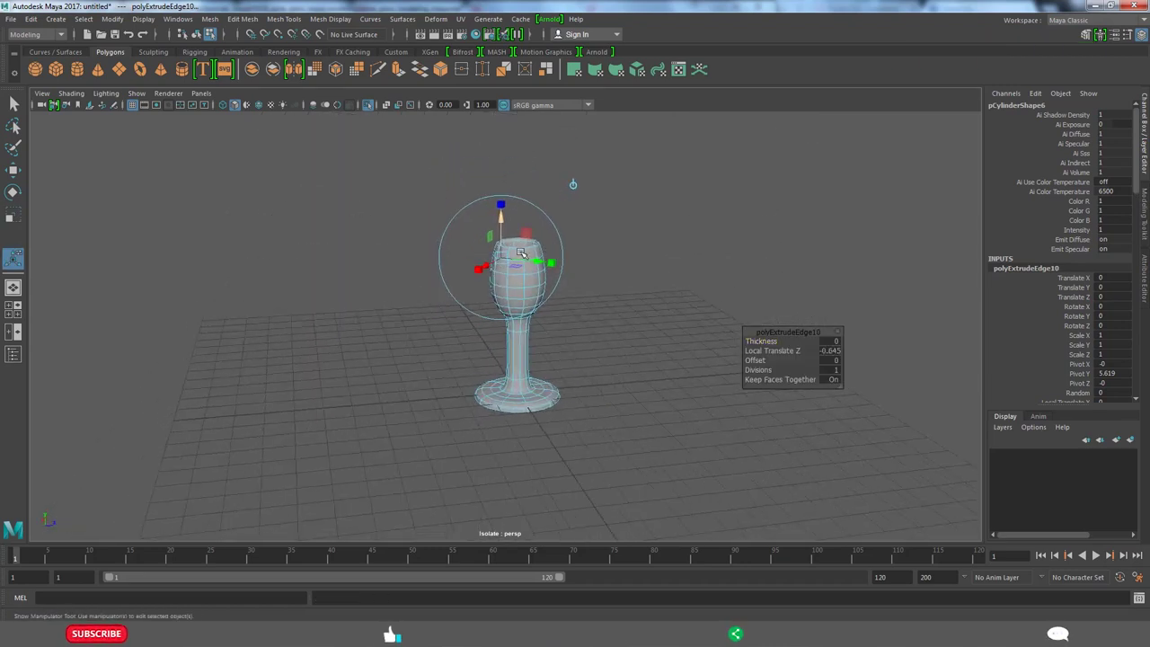
{"action": "key", "text": "r"}
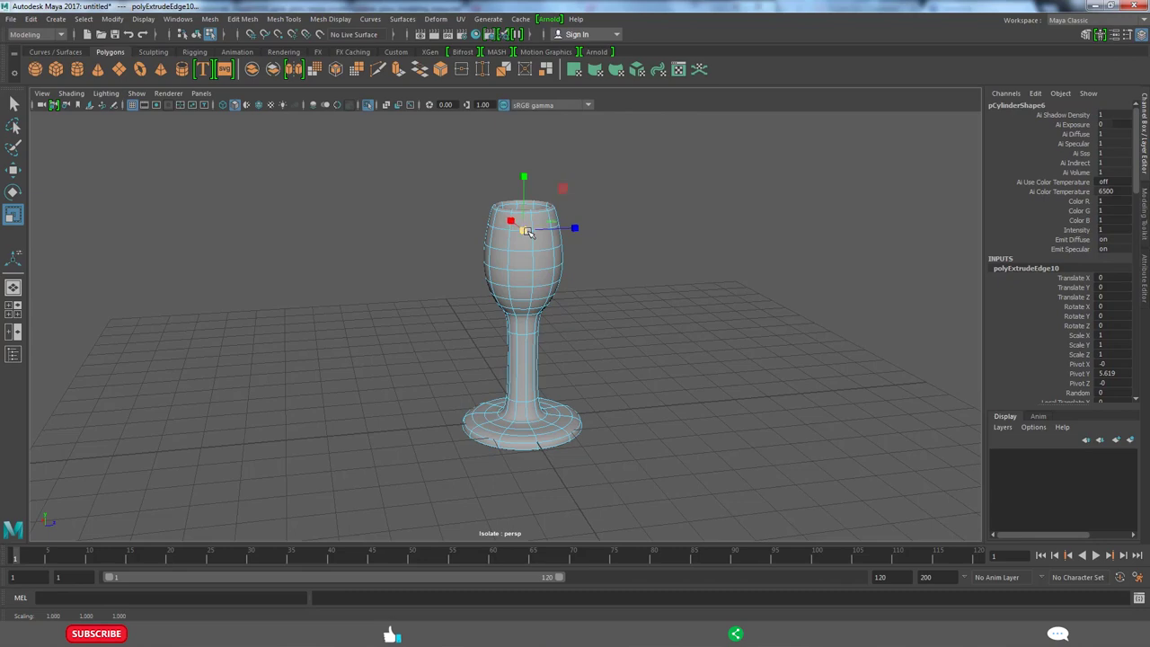
{"action": "left_click_drag", "start_coordinate": [527, 231], "coordinate": [513, 266], "text": "alt"}
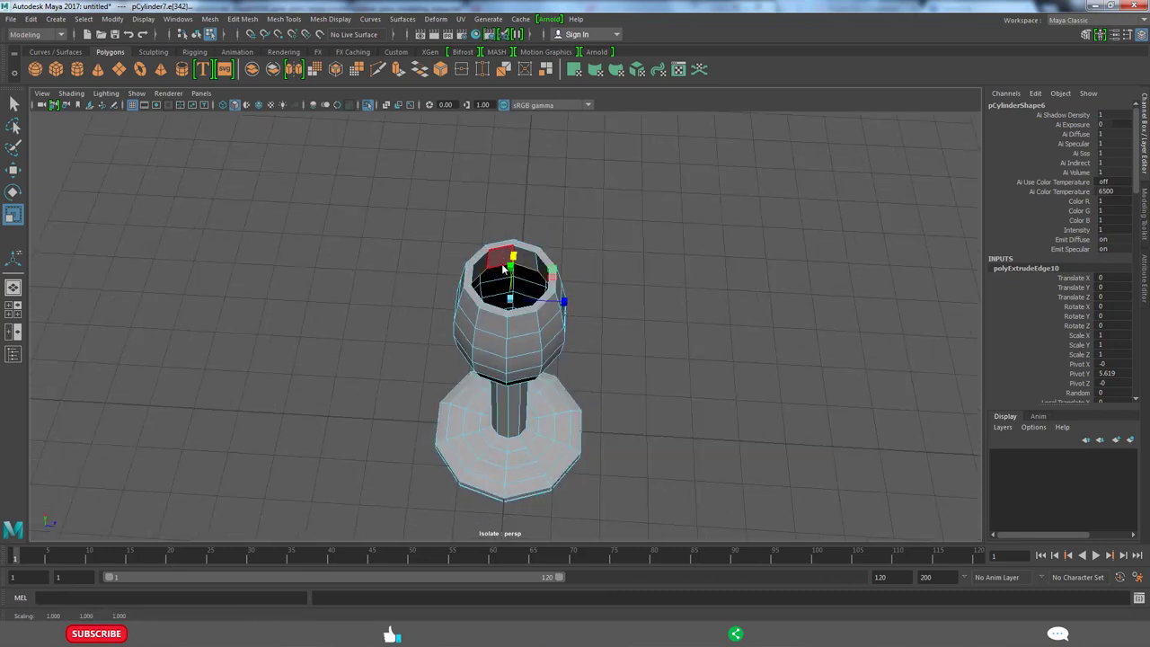
Step: Inspect the inner rim faces from above the glass opening
{"action": "key", "text": "F11"}
{"action": "left_click", "coordinate": [482, 270]}
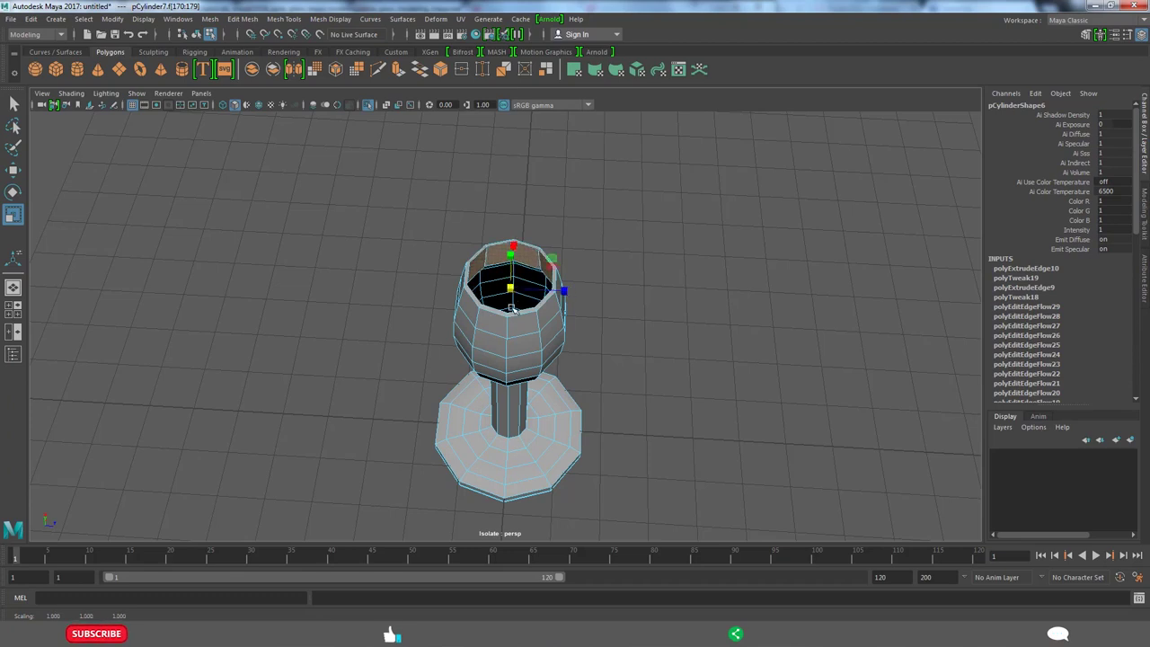
{"action": "left_click", "coordinate": [625, 296]}
{"action": "left_click", "coordinate": [106, 94]}
Step: Change the viewport lighting mode for the goblet
{"action": "left_click", "coordinate": [106, 93]}
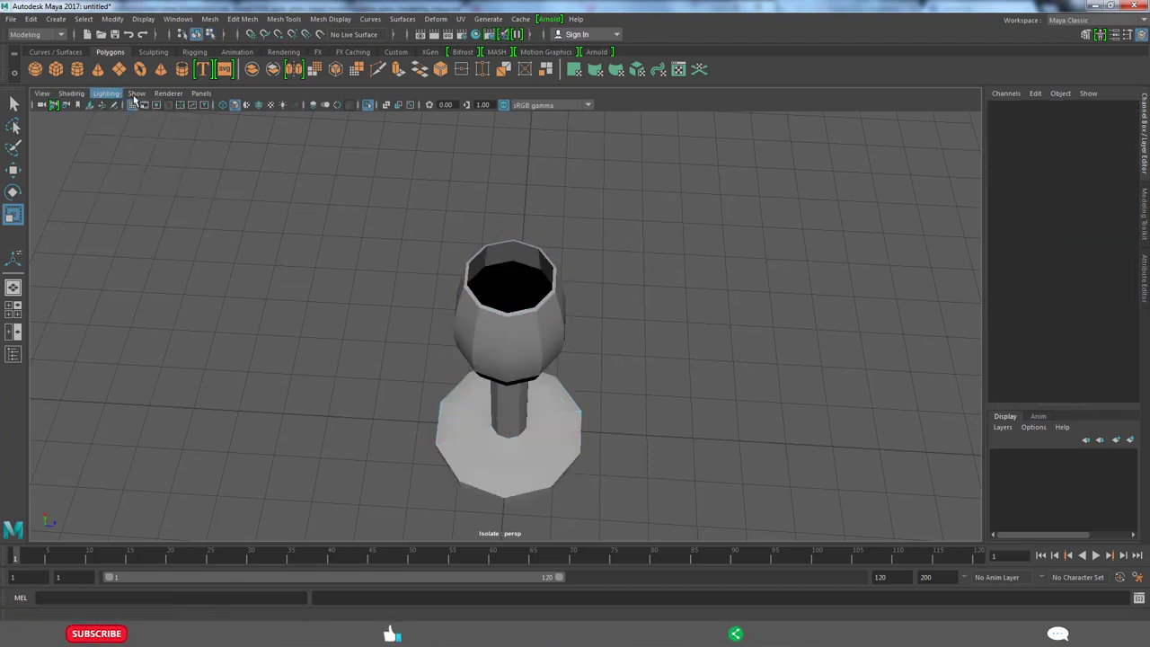
{"action": "left_click", "coordinate": [136, 93]}
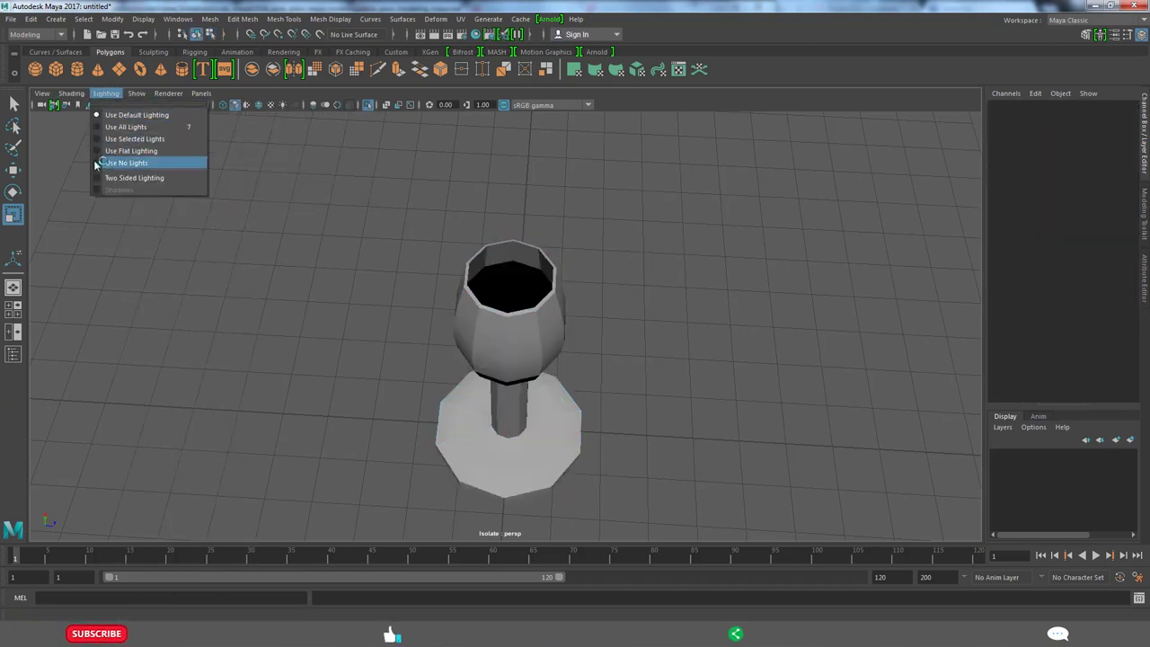
{"action": "left_click", "coordinate": [144, 177]}
{"action": "left_click_drag", "start_coordinate": [593, 306], "coordinate": [682, 307], "text": "alt"}
Step: Insert an edge loop around the goblet's cup and preview it smoothed
{"action": "left_click", "coordinate": [467, 270]}
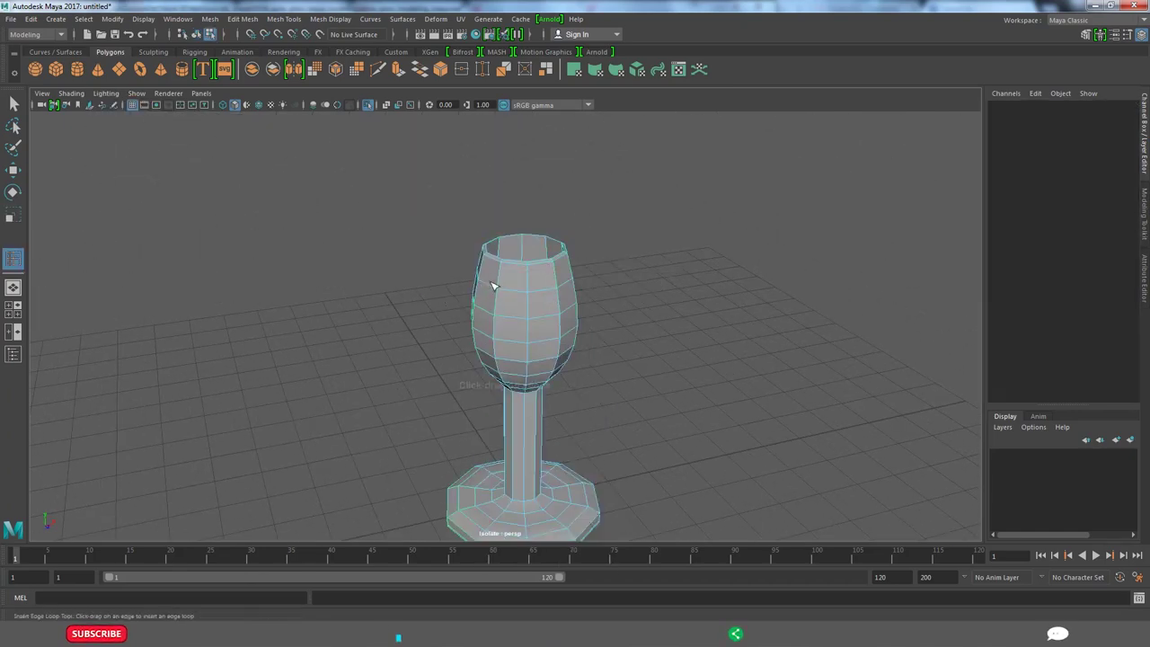
{"action": "left_click", "coordinate": [517, 254]}
{"action": "key", "text": "3"}
{"action": "key", "text": "w"}
{"action": "left_click", "coordinate": [716, 331]}
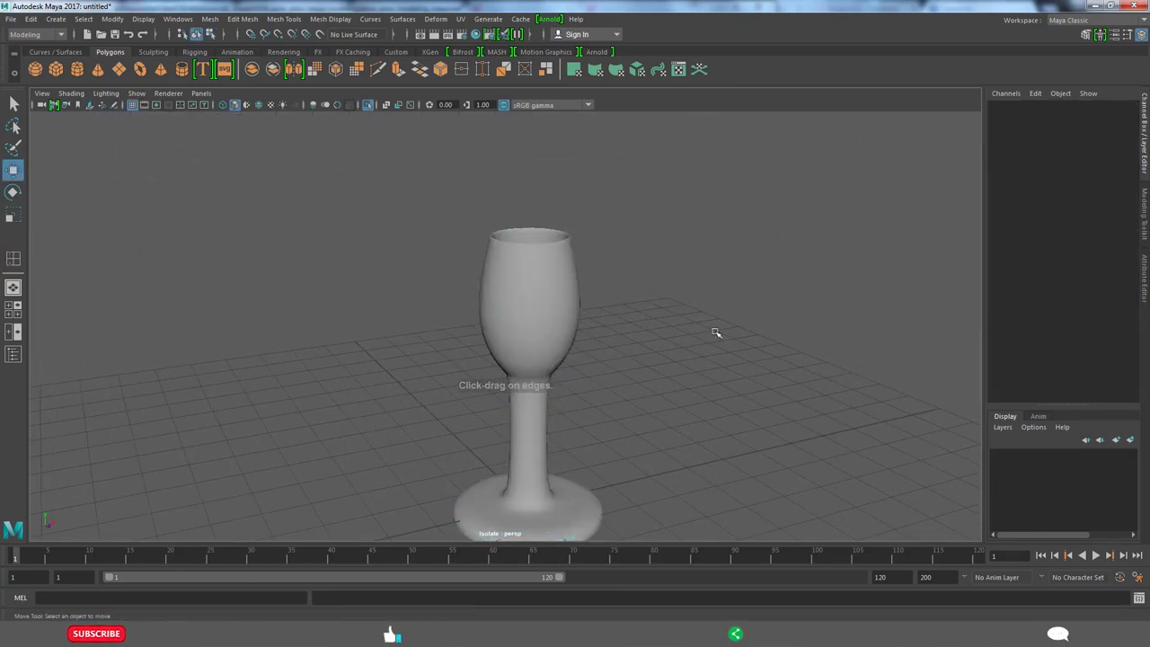
{"action": "mouse_move", "coordinate": [716, 331]}
{"action": "left_mouse_down", "text": "alt"}
{"action": "mouse_move", "coordinate": [547, 344]}
{"action": "mouse_move", "coordinate": [573, 374]}
{"action": "mouse_move", "coordinate": [611, 321]}
{"action": "left_mouse_up", "text": "alt"}
{"action": "key", "text": "1"}
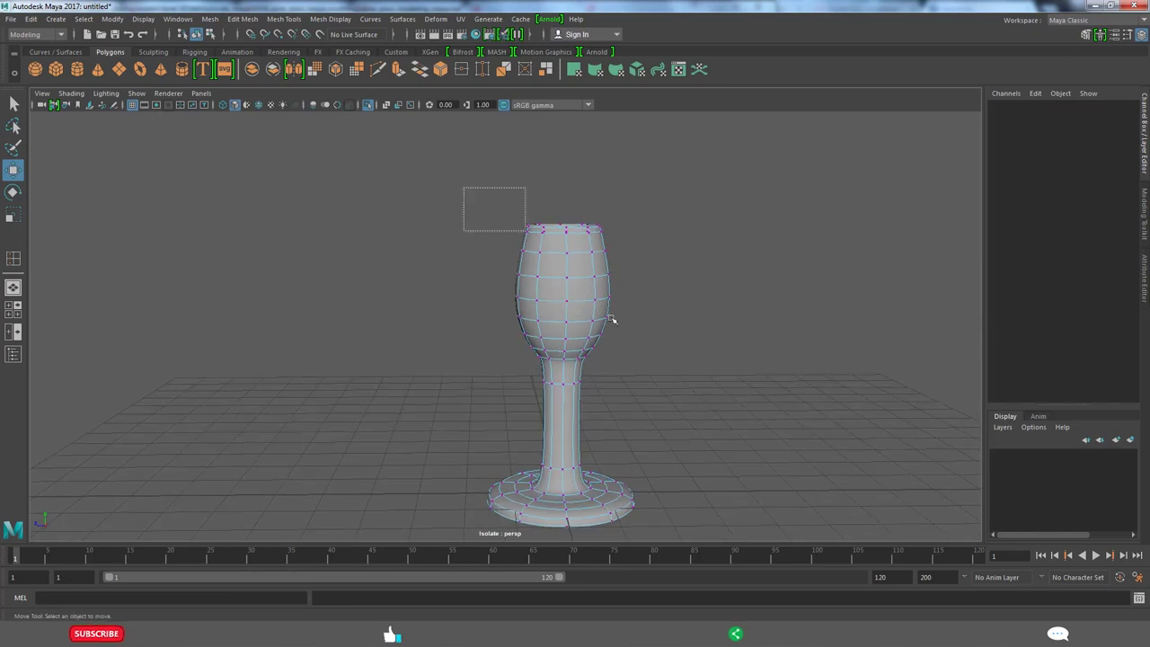
{"action": "left_click_drag", "start_coordinate": [620, 364], "coordinate": [467, 193]}
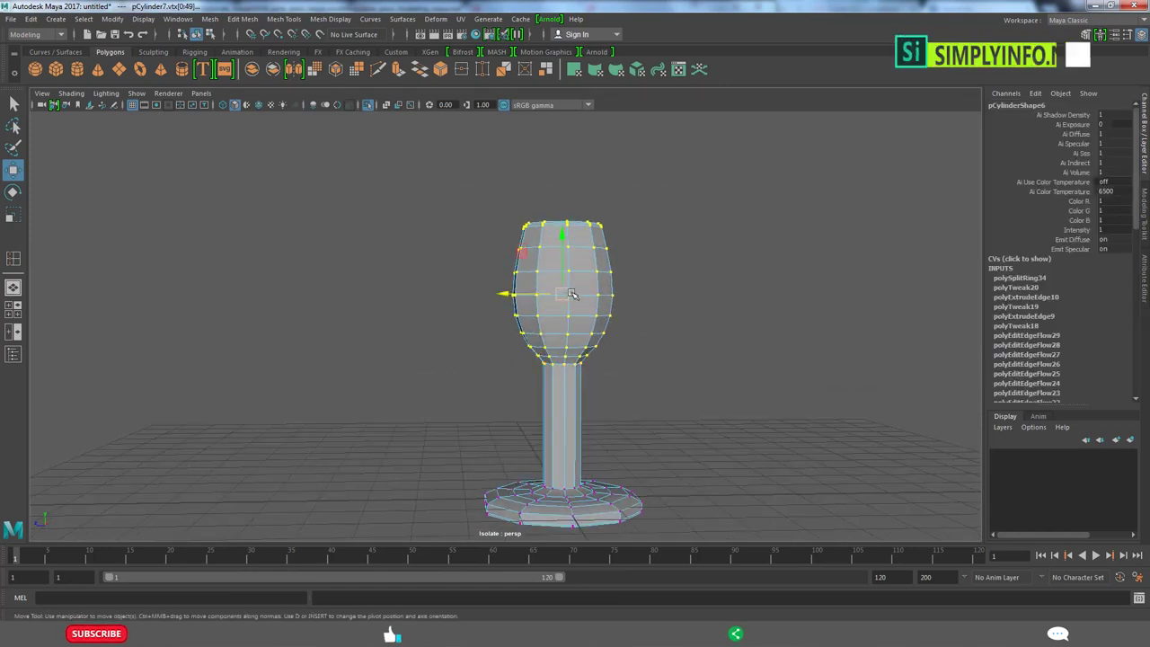
Step: Add a second cup edge loop, then scale the cup vertices wider and lower them slightly
{"action": "mouse_move", "coordinate": [539, 341]}
{"action": "right_mouse_down"}
{"action": "mouse_move", "coordinate": [566, 270]}
{"action": "mouse_move", "coordinate": [570, 301]}
{"action": "right_mouse_up"}
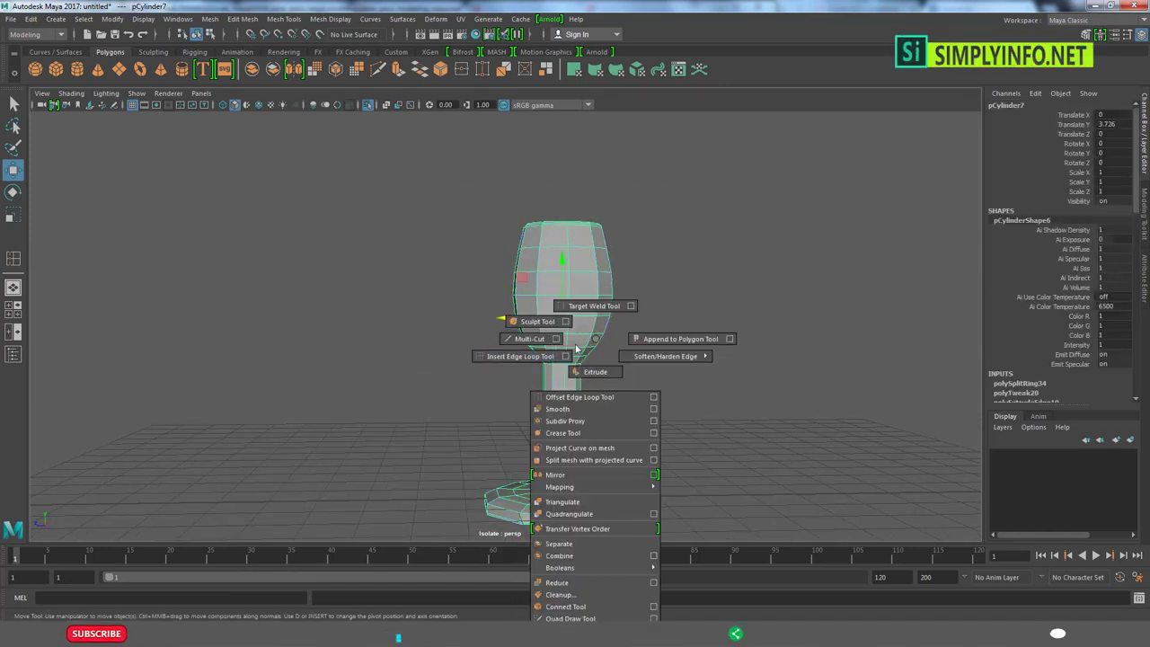
{"action": "left_click", "coordinate": [609, 323]}
{"action": "key", "text": "w"}
{"action": "key", "text": "F9"}
{"action": "mouse_move", "coordinate": [423, 171]}
{"action": "left_mouse_down"}
{"action": "mouse_move", "coordinate": [629, 321]}
{"action": "mouse_move", "coordinate": [654, 372]}
{"action": "mouse_move", "coordinate": [468, 382]}
{"action": "mouse_move", "coordinate": [453, 377]}
{"action": "mouse_move", "coordinate": [458, 355]}
{"action": "left_mouse_up"}
{"action": "key", "text": "r"}
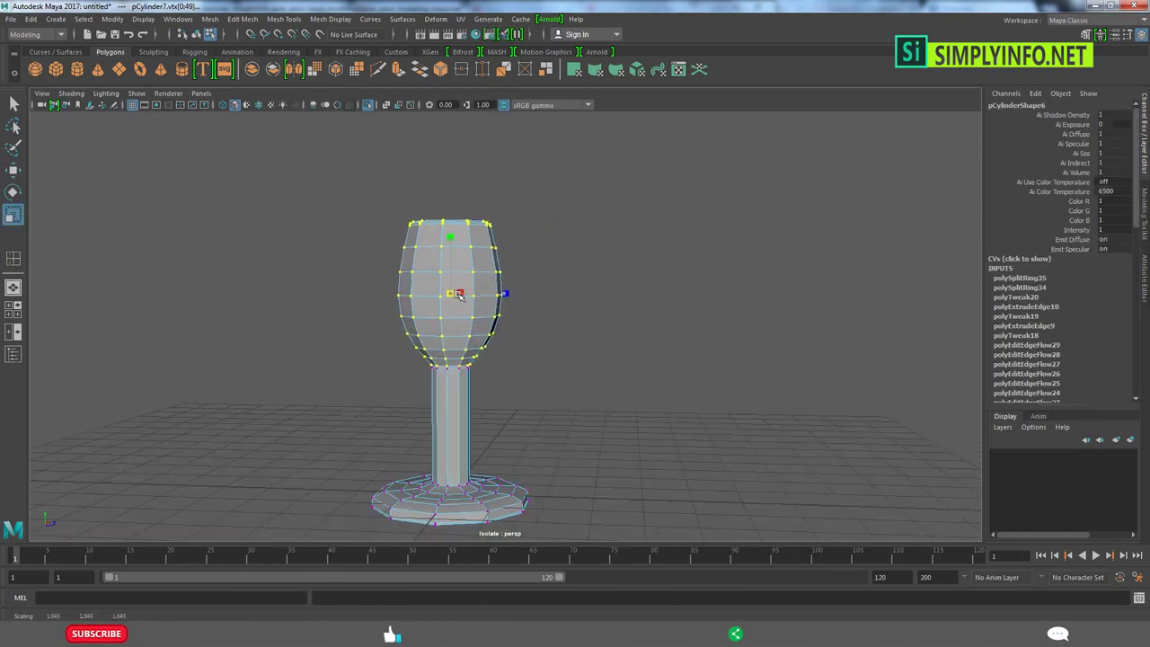
{"action": "mouse_move", "coordinate": [451, 294]}
{"action": "left_mouse_down"}
{"action": "mouse_move", "coordinate": [474, 297]}
{"action": "mouse_move", "coordinate": [454, 195]}
{"action": "mouse_move", "coordinate": [454, 213]}
{"action": "left_mouse_up"}
{"action": "key", "text": "w"}
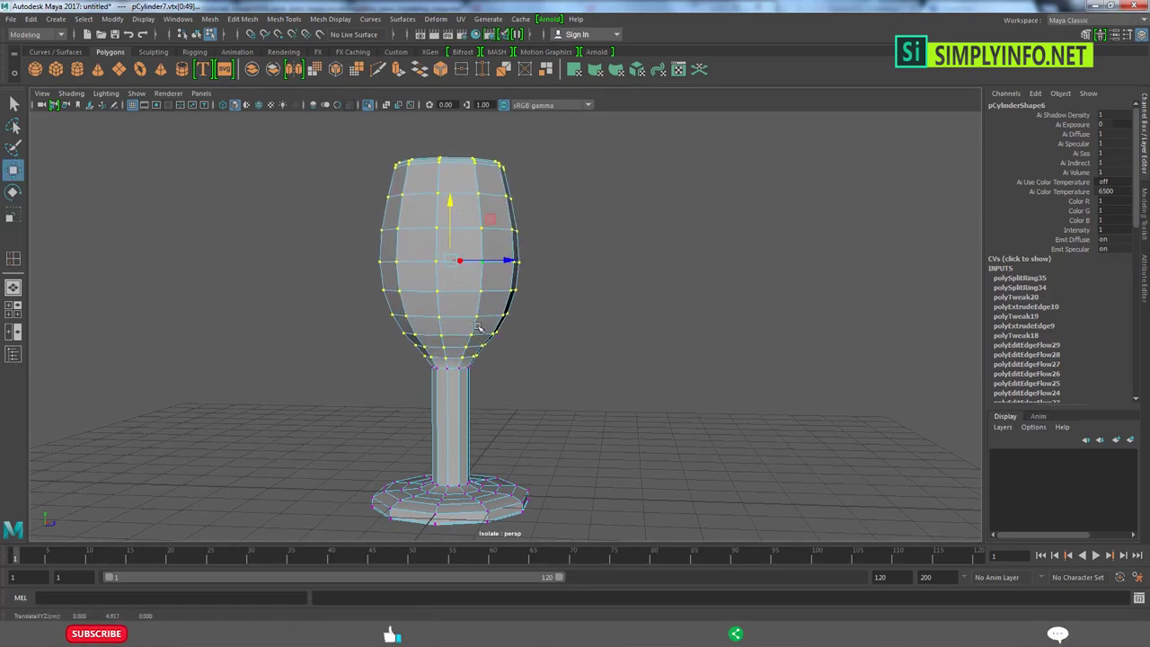
{"action": "left_click_drag", "start_coordinate": [504, 296], "coordinate": [628, 341], "text": "alt"}
Step: Round the lowest edge loop on the cup with Edit Edge Flow
{"action": "scroll", "coordinate": [628, 340], "scroll_direction": "down", "scroll_amount": 3}
{"action": "key", "text": "F8"}
{"action": "left_click", "coordinate": [588, 431]}
{"action": "scroll", "coordinate": [626, 400], "scroll_direction": "up", "scroll_amount": 3}
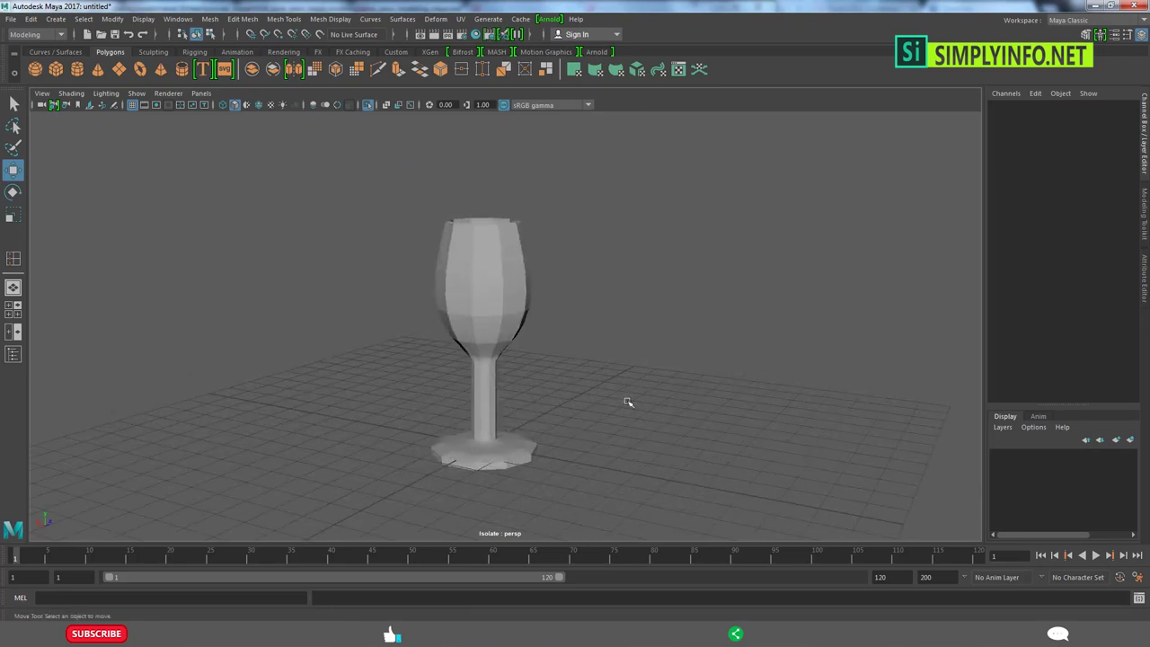
{"action": "left_click", "coordinate": [485, 398]}
{"action": "right_click_drag", "start_coordinate": [485, 398], "coordinate": [484, 346]}
{"action": "left_click", "coordinate": [483, 350]}
{"action": "scroll", "coordinate": [470, 357], "scroll_direction": "up", "scroll_amount": 3}
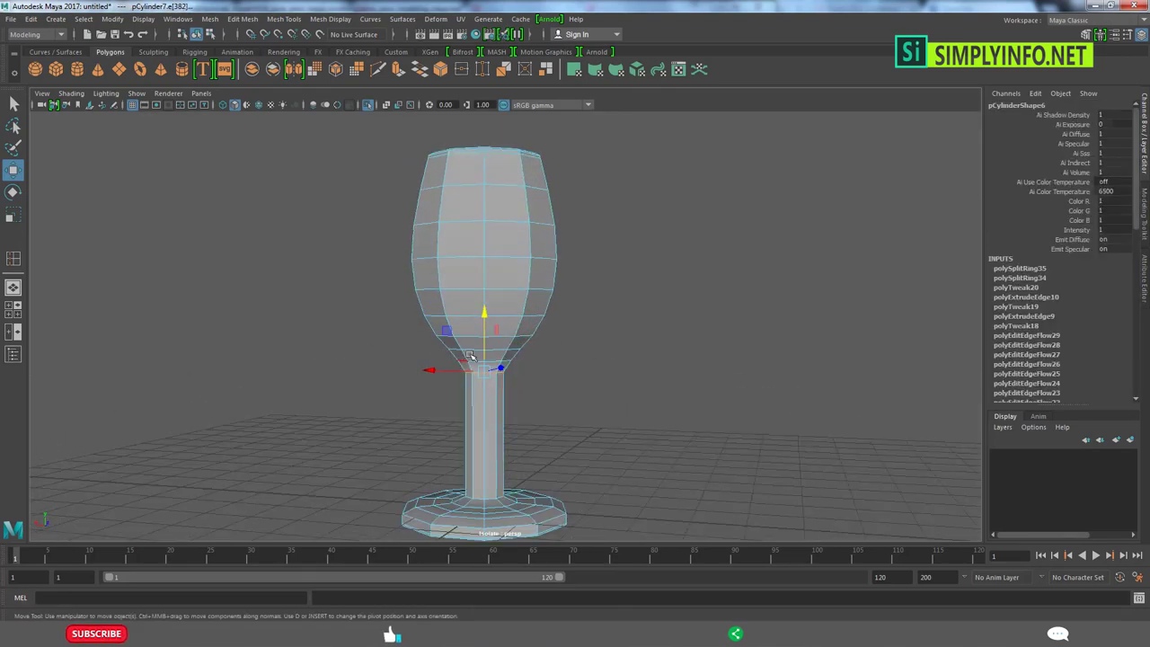
{"action": "right_click_drag", "start_coordinate": [476, 355], "coordinate": [474, 426], "text": "shift"}
Step: Round the next four cup edge loops upward with Edit Edge Flow
{"action": "key", "text": "q"}
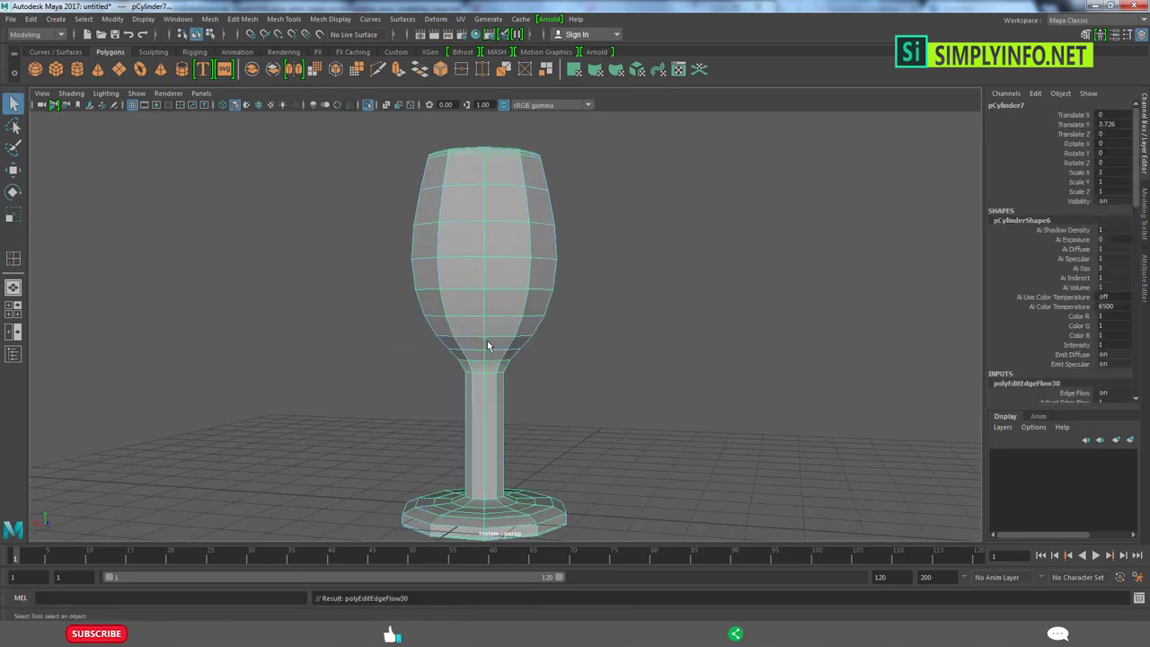
{"action": "left_click", "coordinate": [475, 329]}
{"action": "key", "text": "g"}
{"action": "left_click", "coordinate": [470, 290]}
{"action": "key", "text": "g"}
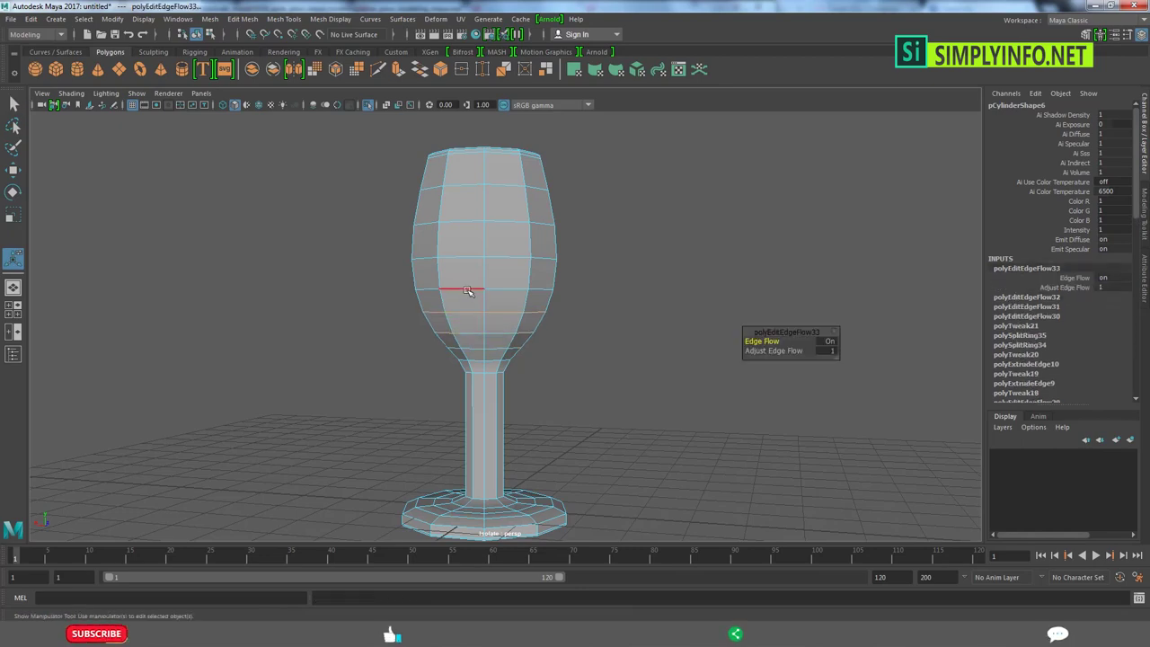
{"action": "left_click", "coordinate": [467, 256]}
{"action": "key", "text": "g"}
{"action": "key", "text": "g"}
{"action": "left_click", "coordinate": [465, 217]}
{"action": "key", "text": "g"}
{"action": "key", "text": "q"}
{"action": "left_click", "coordinate": [644, 341]}
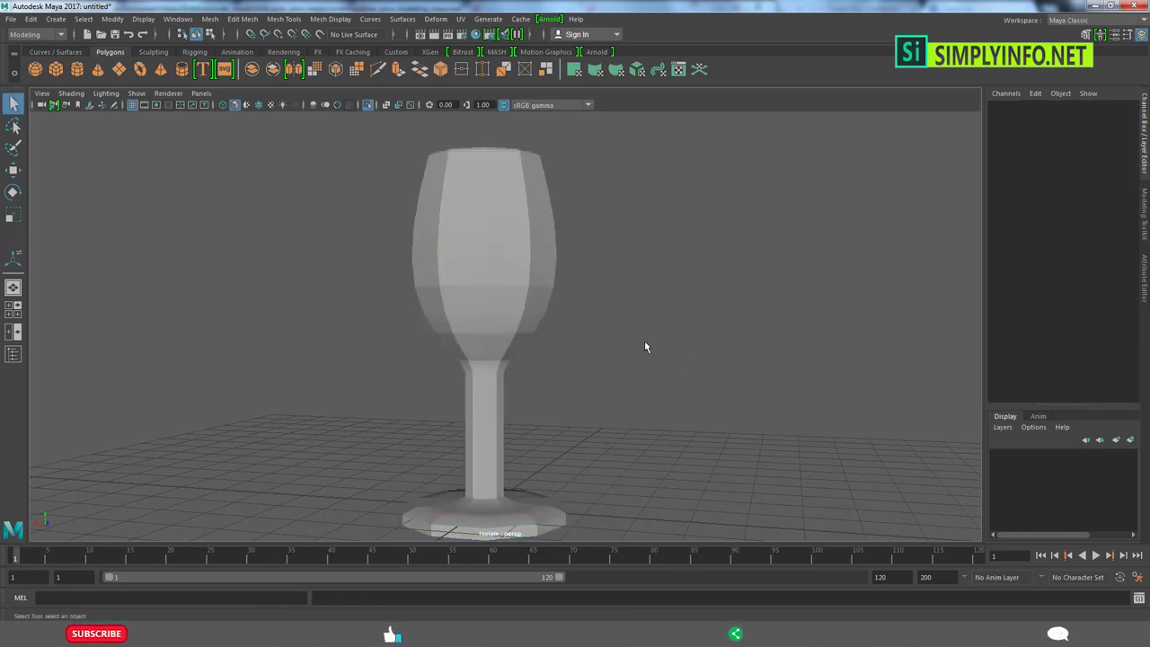
{"action": "left_click_drag", "start_coordinate": [644, 341], "coordinate": [513, 442], "text": "alt"}
{"action": "left_click", "coordinate": [492, 359]}
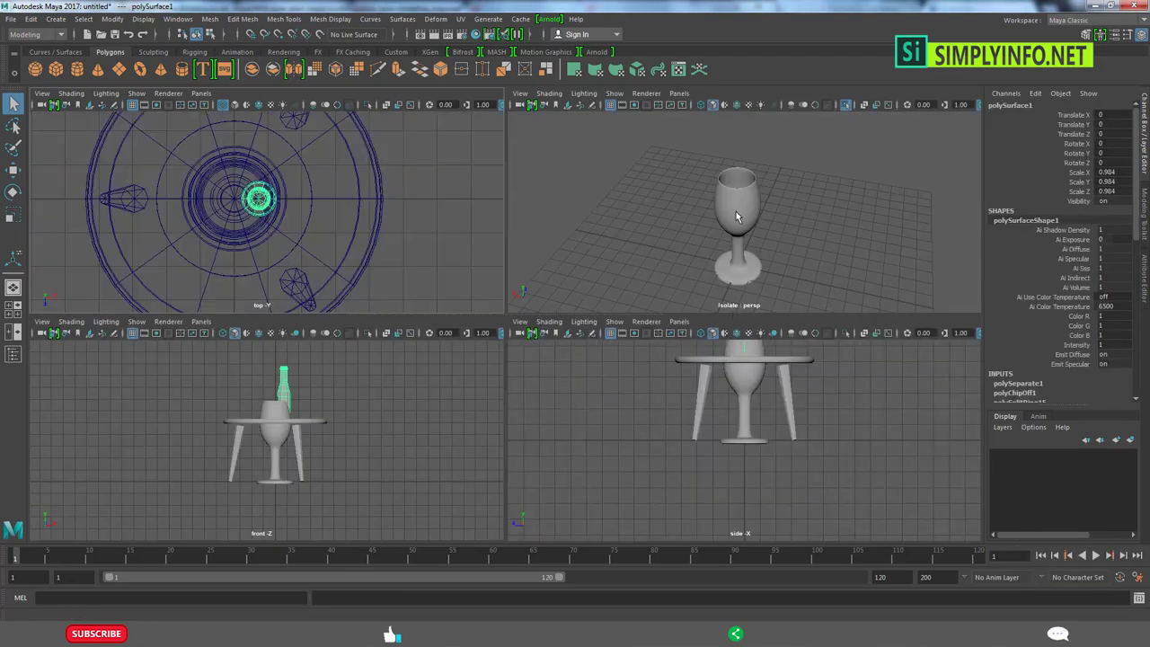
Step: Lift the glass onto the tabletop and scale it down to about 0.339 in isolation
{"action": "key", "text": "space"}
{"action": "key", "text": "w"}
{"action": "middle_click_drag", "start_coordinate": [504, 381], "coordinate": [483, 203]}
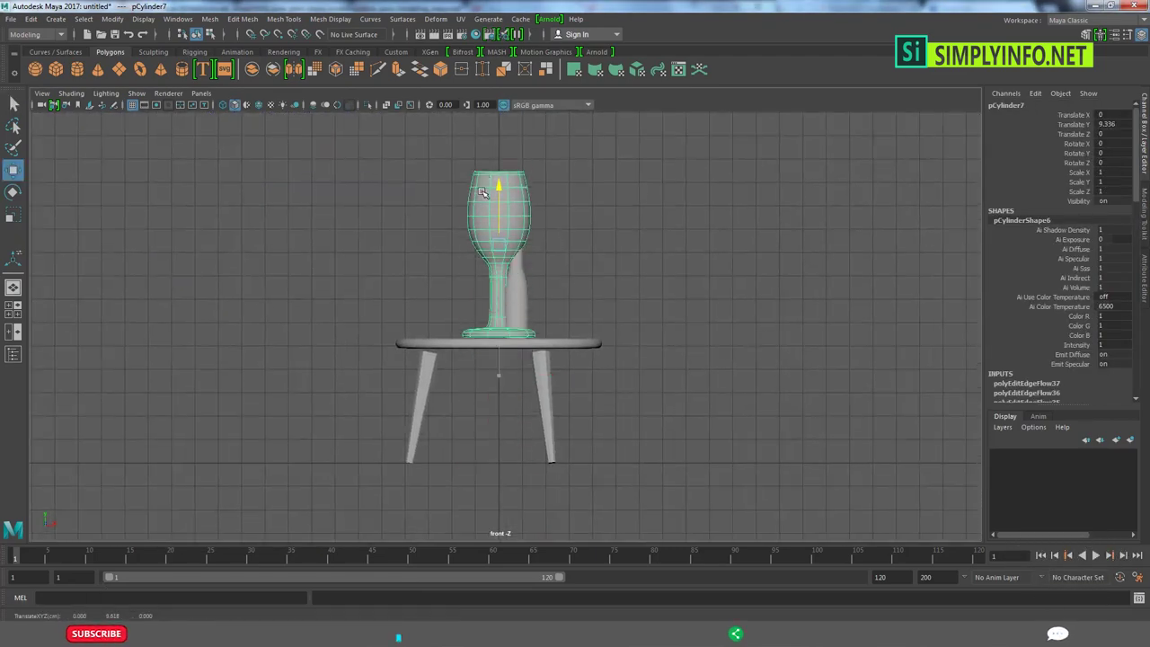
{"action": "left_click", "coordinate": [367, 104]}
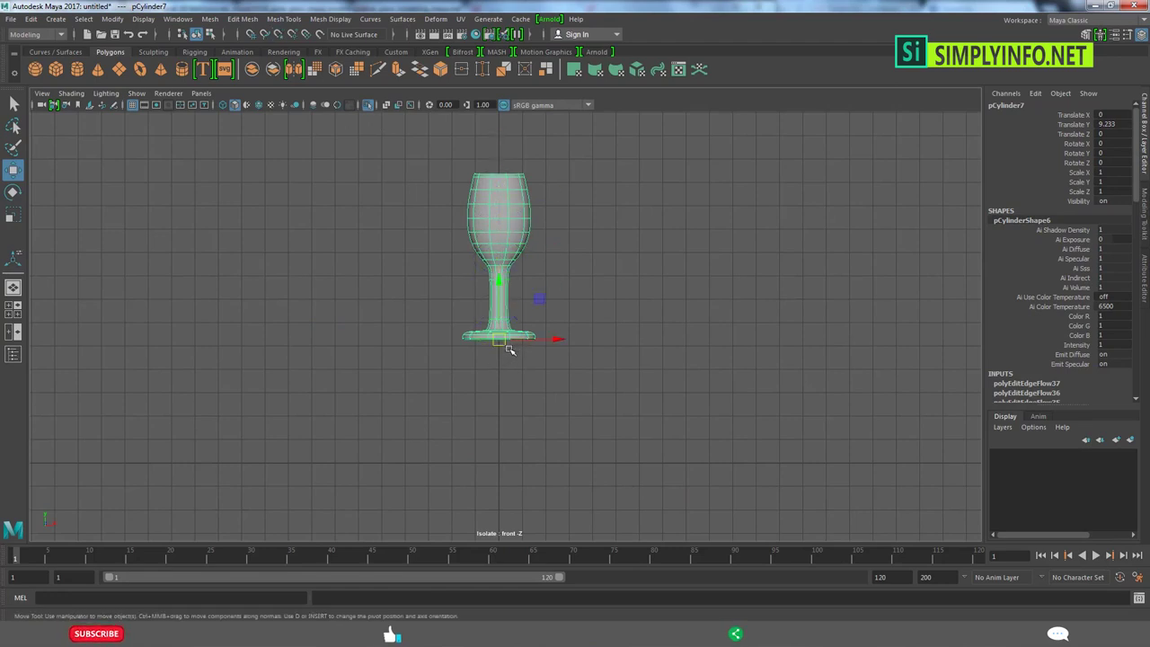
{"action": "key", "text": "r"}
{"action": "middle_click_drag", "start_coordinate": [503, 342], "coordinate": [409, 331]}
{"action": "left_click", "coordinate": [368, 104]}
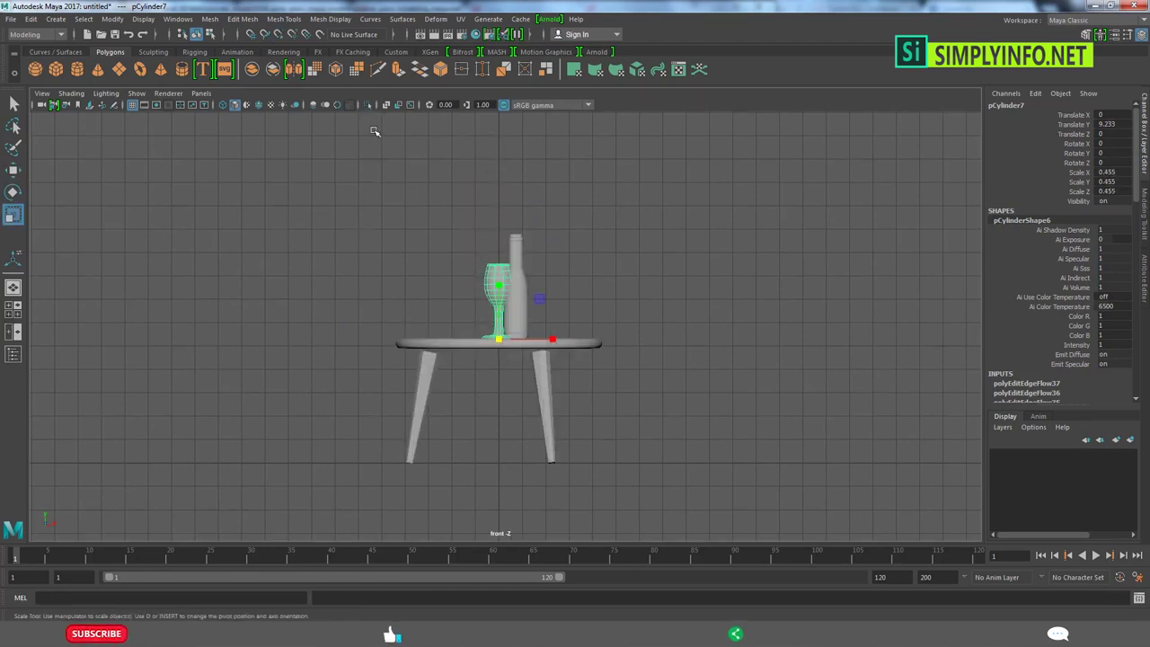
Step: Bring the table and bottle back into view and reselect the wine glass
{"action": "key", "text": "w"}
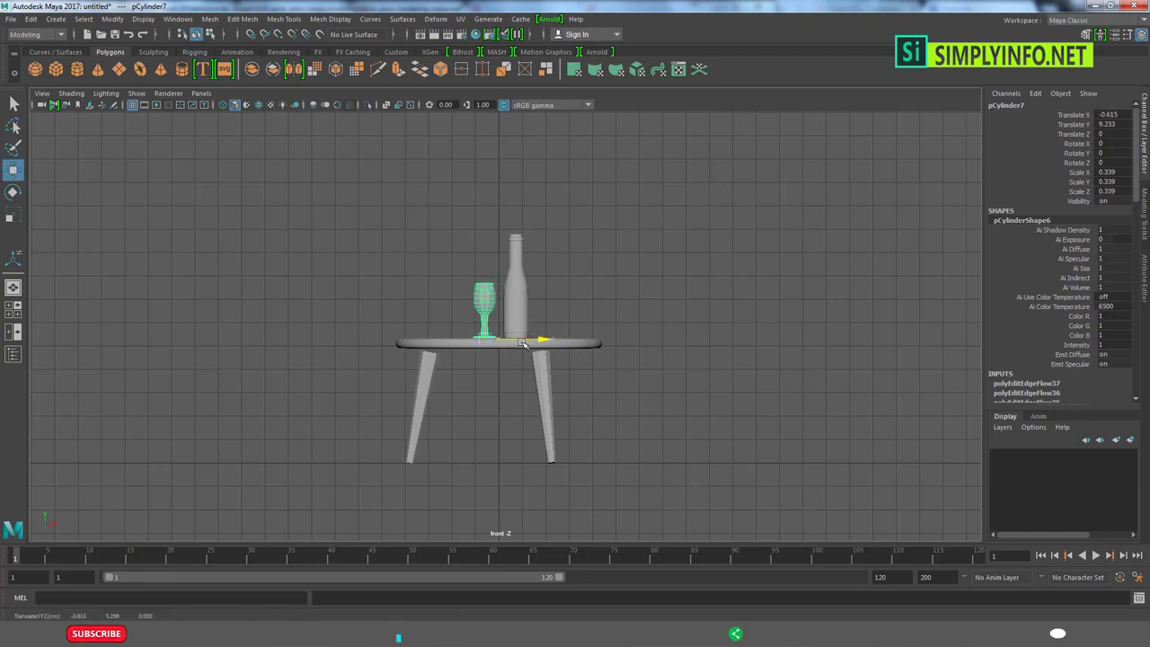
{"action": "key", "text": "space"}
{"action": "key", "text": "space"}
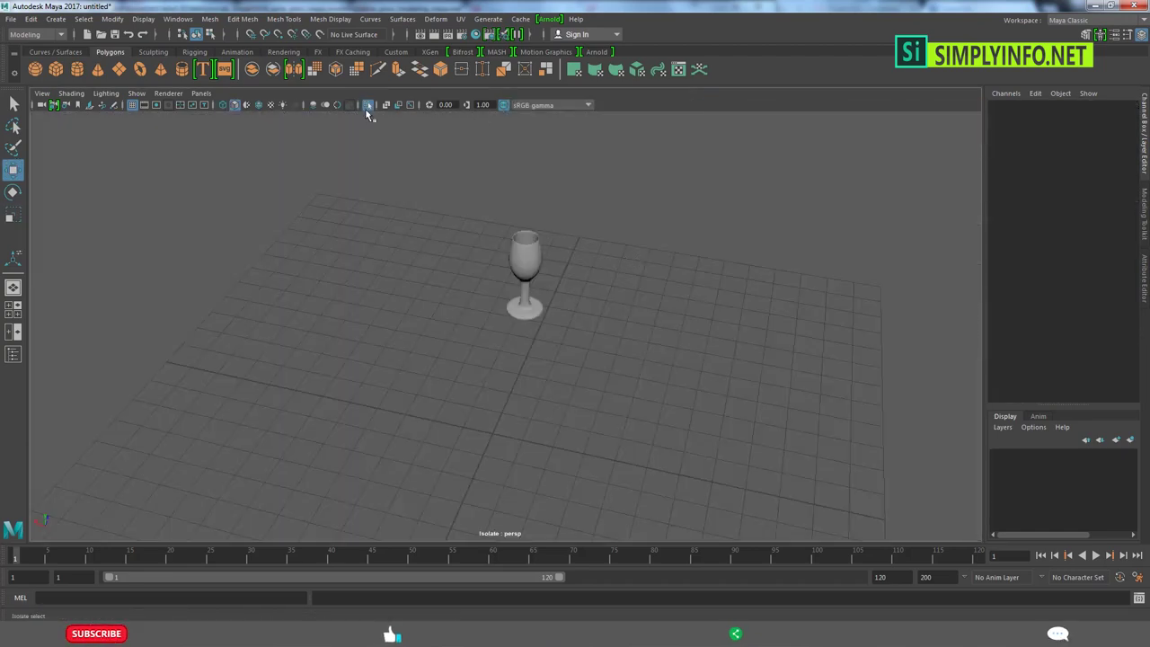
{"action": "left_click", "coordinate": [367, 104]}
{"action": "scroll", "coordinate": [384, 275], "scroll_direction": "up", "scroll_amount": 5}
{"action": "mouse_move", "coordinate": [384, 275]}
{"action": "left_mouse_down", "text": "alt"}
{"action": "mouse_move", "coordinate": [388, 331]}
{"action": "mouse_move", "coordinate": [539, 339]}
{"action": "left_mouse_up", "text": "alt"}
{"action": "left_click", "coordinate": [539, 338]}
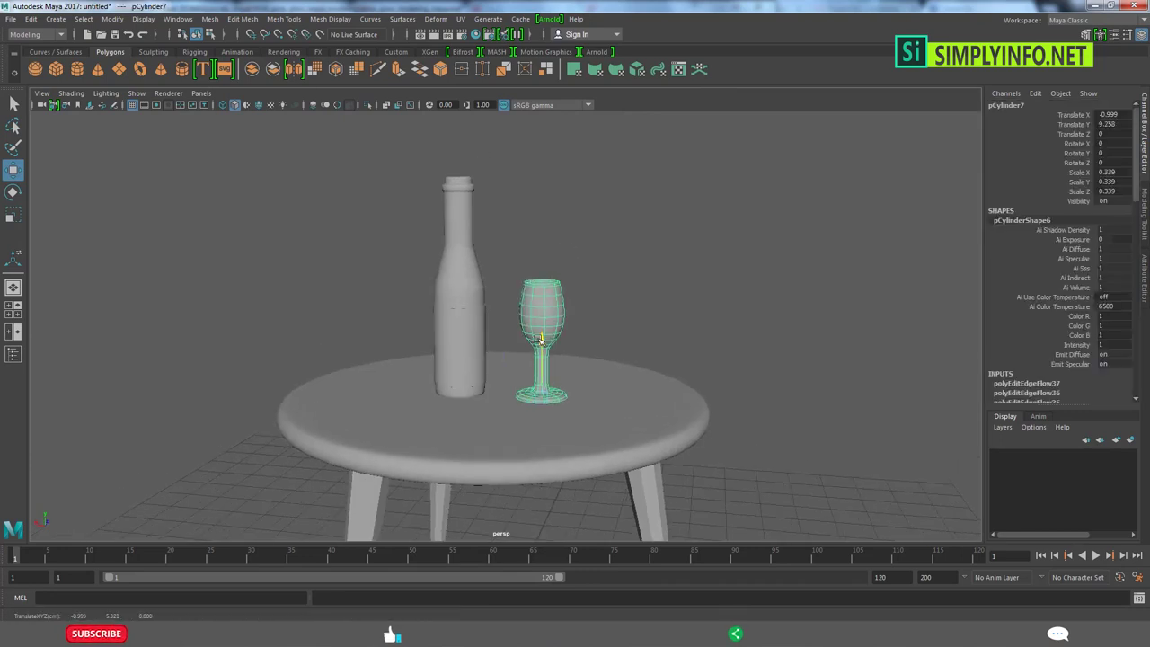
{"action": "left_click_drag", "start_coordinate": [539, 339], "coordinate": [513, 422], "text": "alt"}
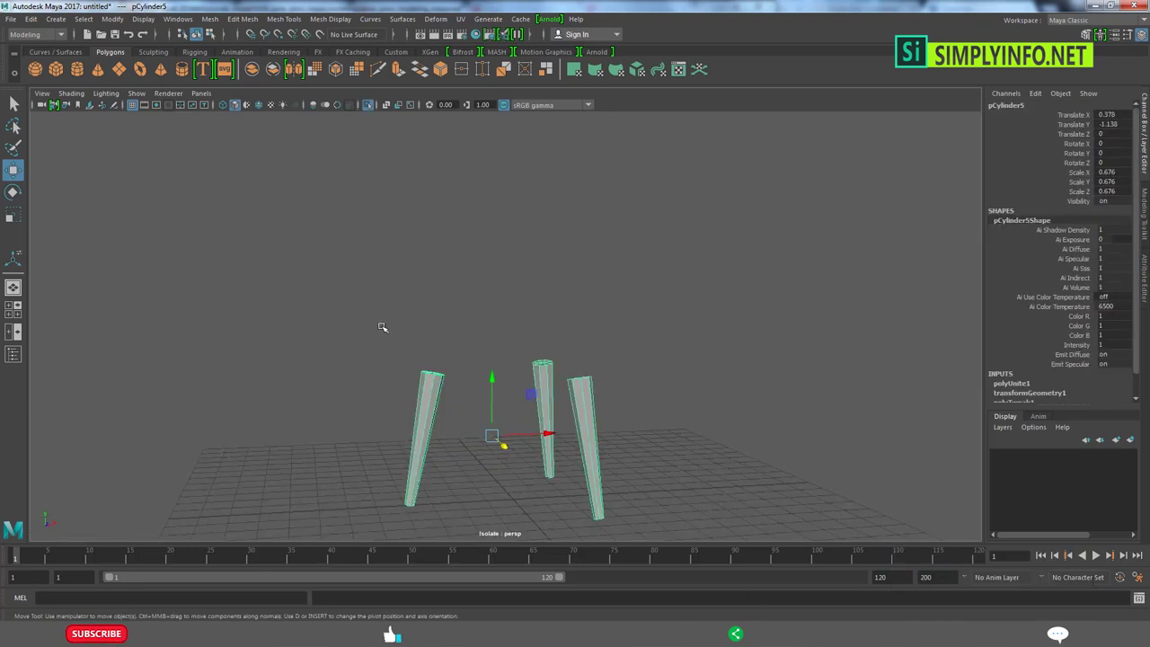
Step: Insert edge loops on each of the three table legs
{"action": "right_click_drag", "start_coordinate": [380, 326], "coordinate": [434, 382], "text": "shift"}
{"action": "left_click", "coordinate": [434, 382]}
{"action": "mouse_move", "coordinate": [434, 381]}
{"action": "left_mouse_down", "text": "alt"}
{"action": "mouse_move", "coordinate": [403, 368]}
{"action": "mouse_move", "coordinate": [530, 276]}
{"action": "left_mouse_up", "text": "alt"}
{"action": "left_click", "coordinate": [530, 277]}
{"action": "left_click", "coordinate": [555, 202]}
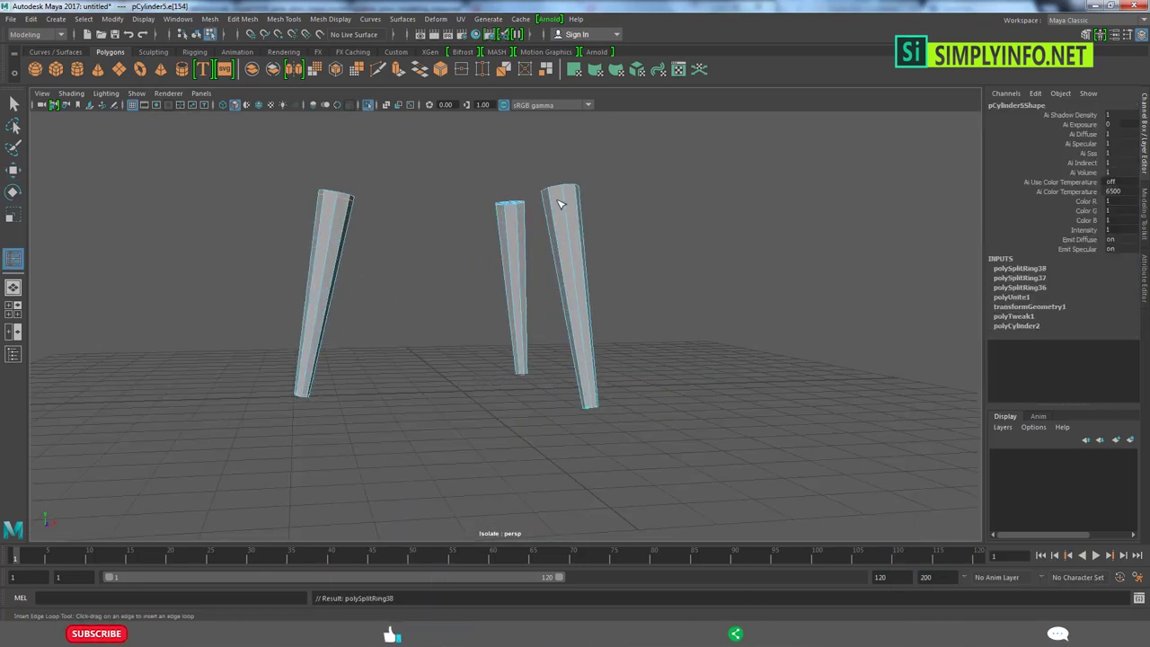
{"action": "left_click", "coordinate": [600, 406]}
{"action": "left_click", "coordinate": [528, 371]}
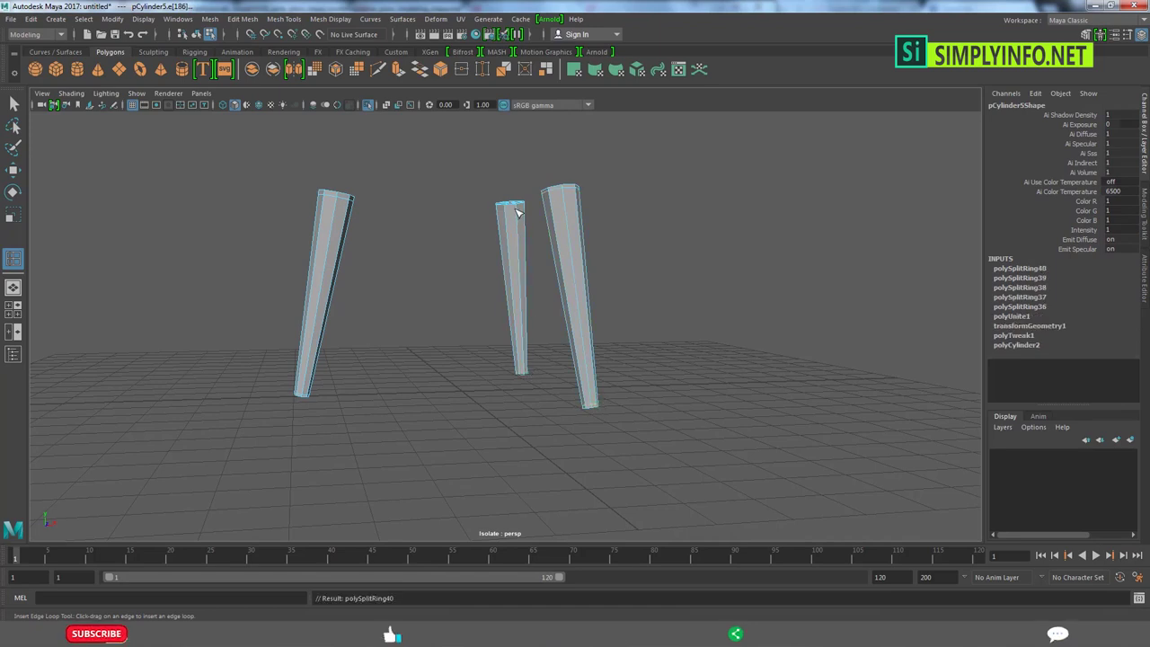
{"action": "key", "text": "w"}
Step: Turn off Isolate Select and frame the table, bottle and glasses
{"action": "left_click", "coordinate": [403, 192]}
{"action": "mouse_move", "coordinate": [403, 192]}
{"action": "left_mouse_down", "text": "alt"}
{"action": "mouse_move", "coordinate": [612, 369]}
{"action": "mouse_move", "coordinate": [411, 107]}
{"action": "left_mouse_up", "text": "alt"}
{"action": "left_click", "coordinate": [372, 110]}
{"action": "mouse_move", "coordinate": [736, 324]}
{"action": "left_mouse_down", "text": "alt"}
{"action": "mouse_move", "coordinate": [509, 397]}
{"action": "mouse_move", "coordinate": [688, 390]}
{"action": "left_mouse_up", "text": "alt"}
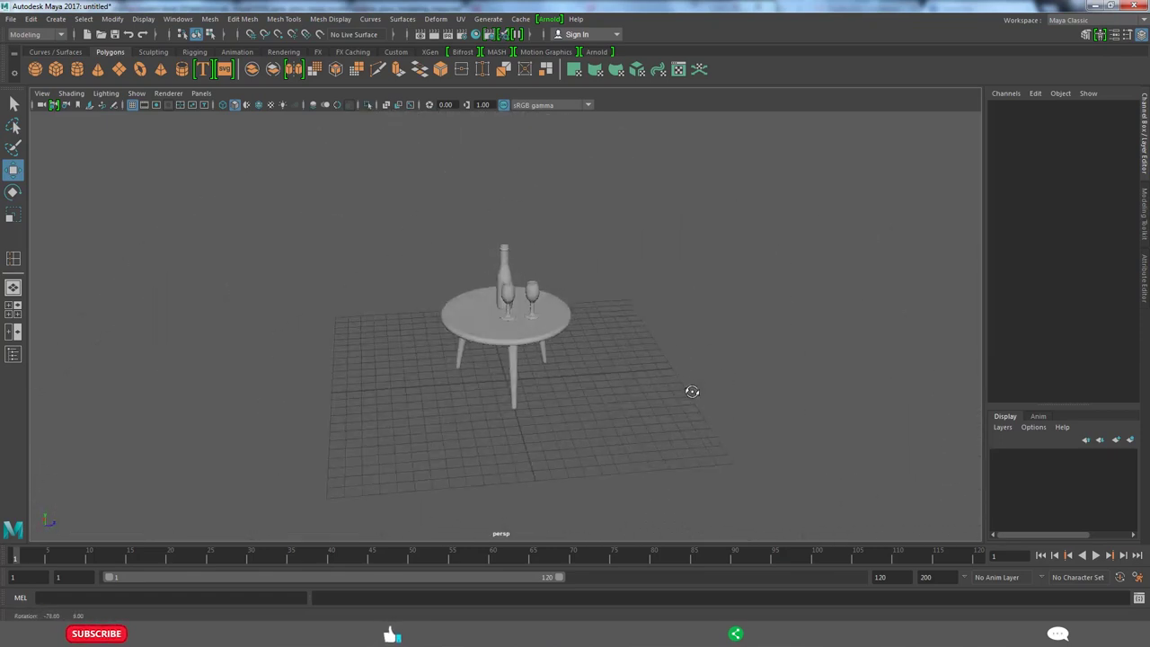
{"action": "right_click_drag", "start_coordinate": [688, 390], "coordinate": [546, 363], "text": "alt"}
{"action": "left_click_drag", "start_coordinate": [546, 363], "coordinate": [530, 305], "text": "alt"}
{"action": "right_click_drag", "start_coordinate": [530, 305], "coordinate": [755, 436], "text": "alt"}
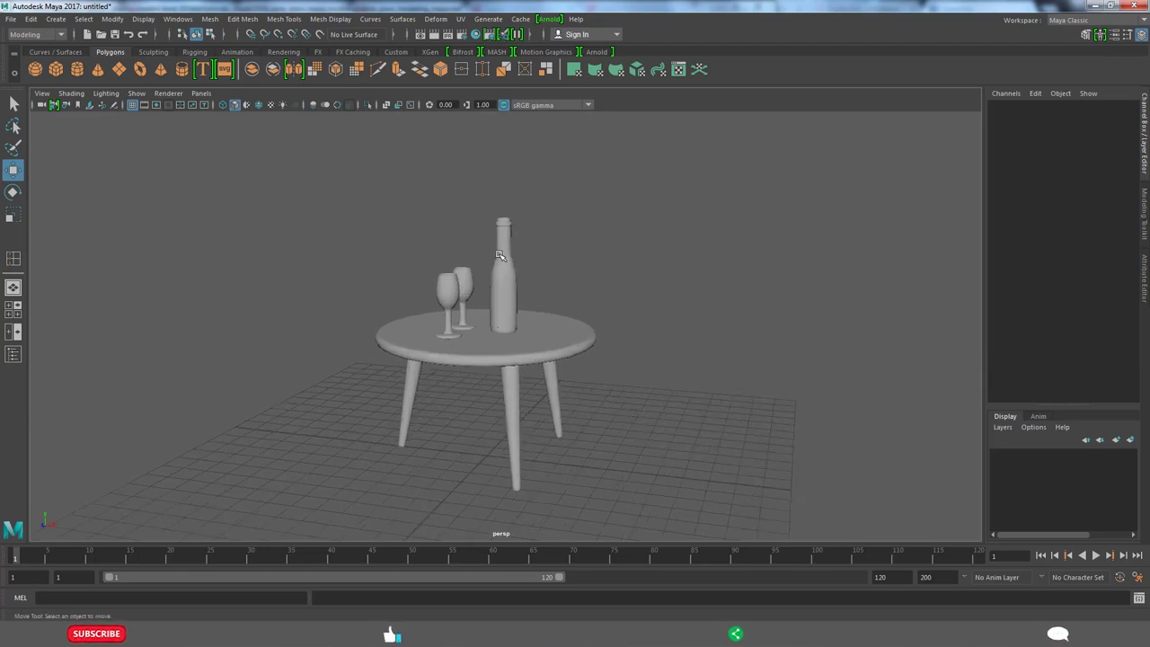
{"action": "left_click_drag", "start_coordinate": [500, 256], "coordinate": [768, 362], "text": "alt"}
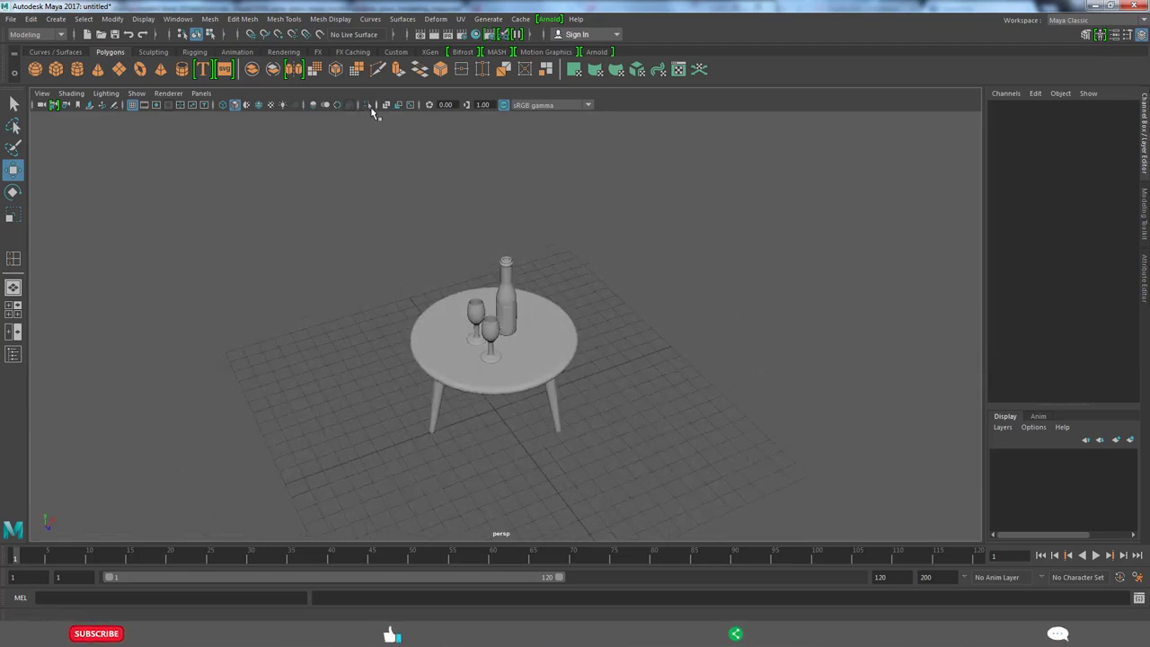
Step: Enable Wireframe on Shaded and select the table legs
{"action": "left_click", "coordinate": [258, 105]}
{"action": "mouse_move", "coordinate": [590, 288]}
{"action": "left_mouse_down", "text": "alt"}
{"action": "mouse_move", "coordinate": [762, 290]}
{"action": "mouse_move", "coordinate": [583, 409]}
{"action": "left_mouse_up", "text": "alt"}
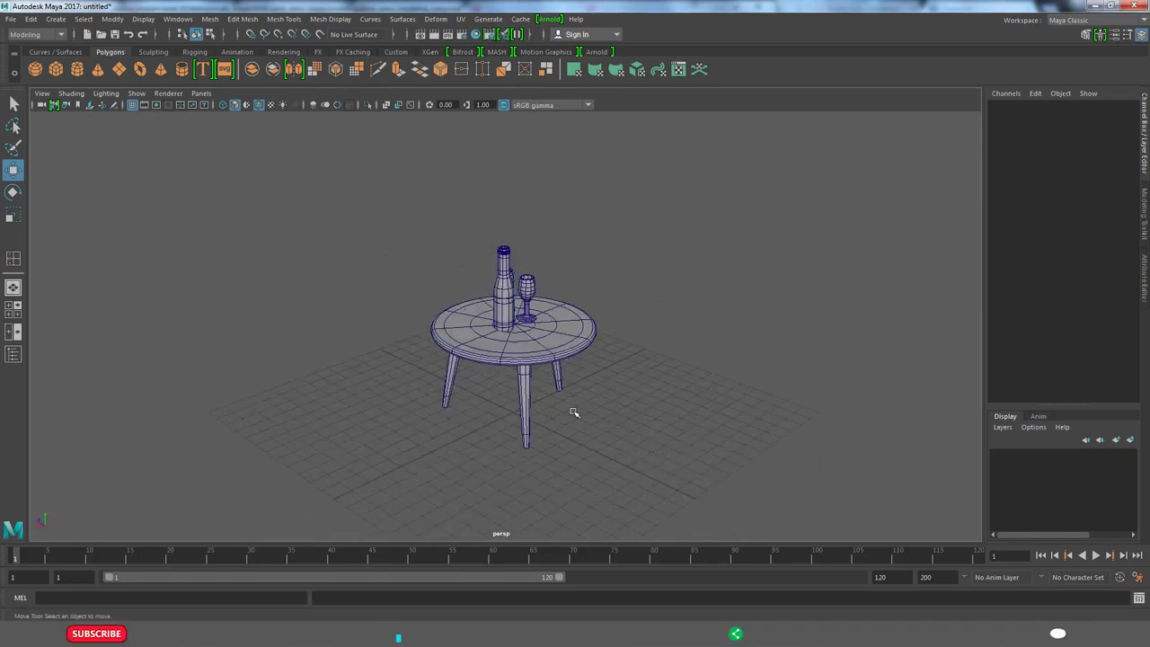
{"action": "left_click", "coordinate": [526, 402]}
{"action": "left_click_drag", "start_coordinate": [595, 405], "coordinate": [560, 407], "text": "alt"}
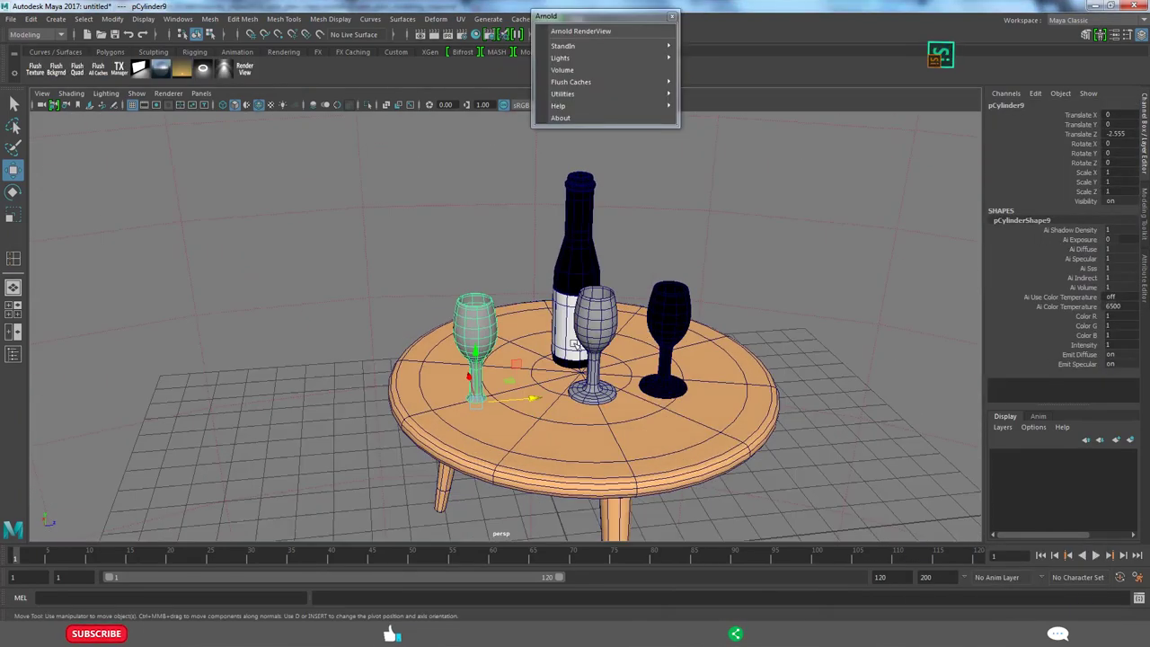
Step: Open the right wine glass's material attributes to check its settings
{"action": "left_click", "coordinate": [629, 323]}
{"action": "right_click", "coordinate": [627, 307]}
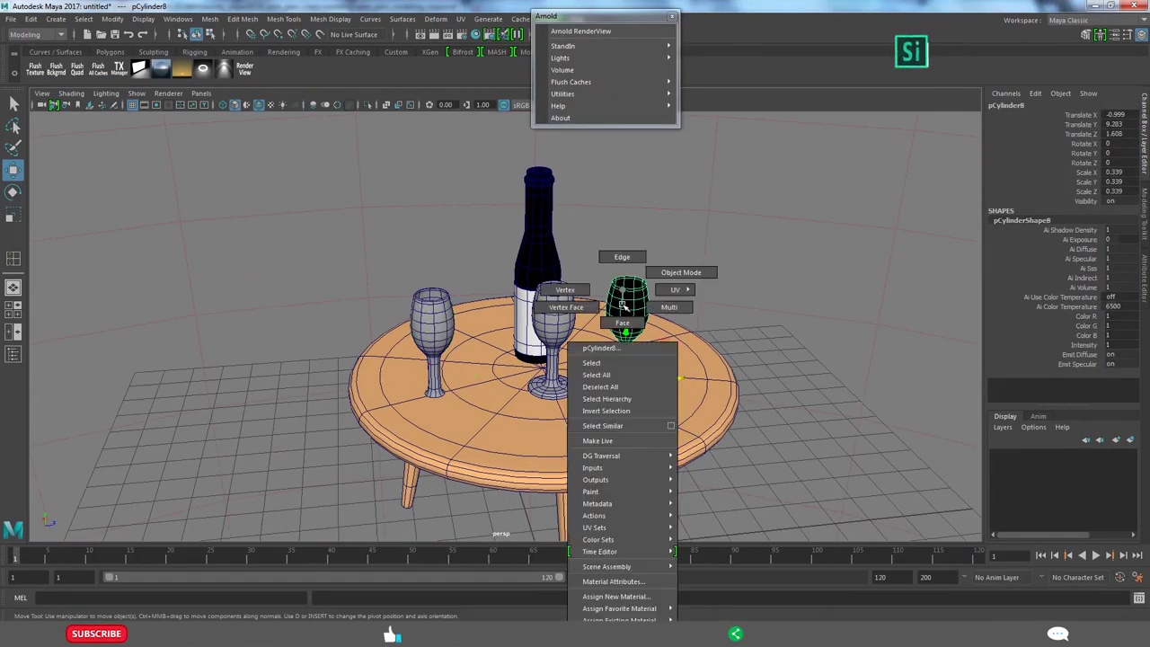
{"action": "left_click", "coordinate": [614, 581]}
{"action": "right_click", "coordinate": [561, 331]}
{"action": "left_click", "coordinate": [557, 566]}
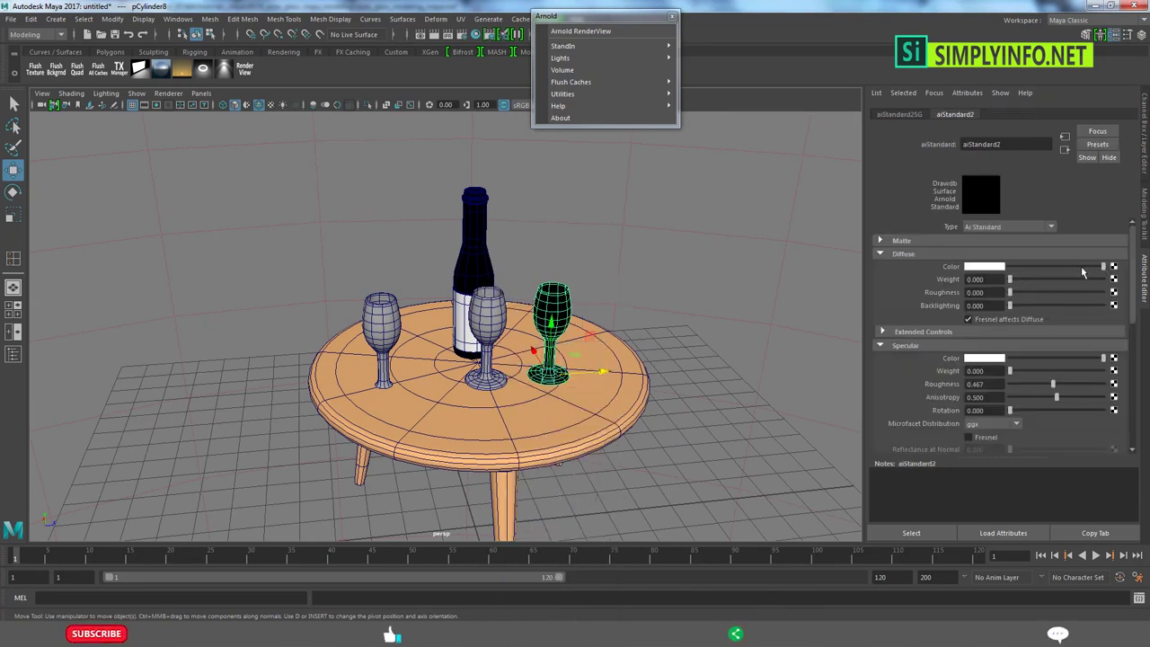
Step: Assign a new Arnold aiStandard material to the middle wine glass
{"action": "left_click", "coordinate": [492, 332]}
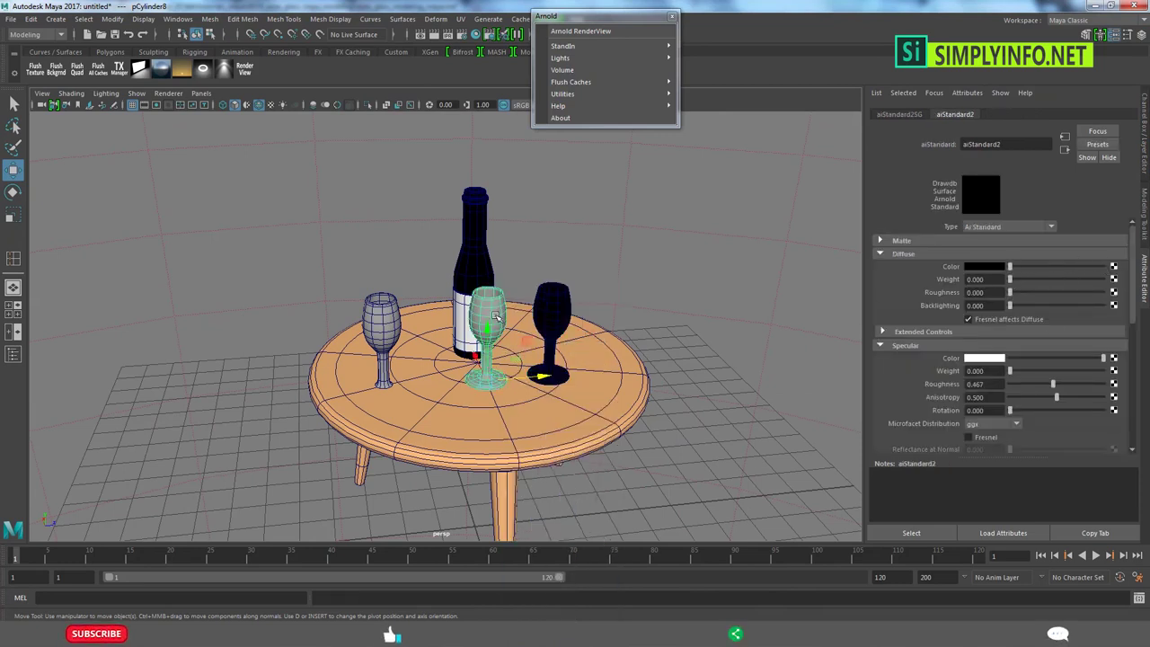
{"action": "right_click", "coordinate": [490, 323]}
{"action": "left_click", "coordinate": [503, 582]}
{"action": "left_click", "coordinate": [419, 314]}
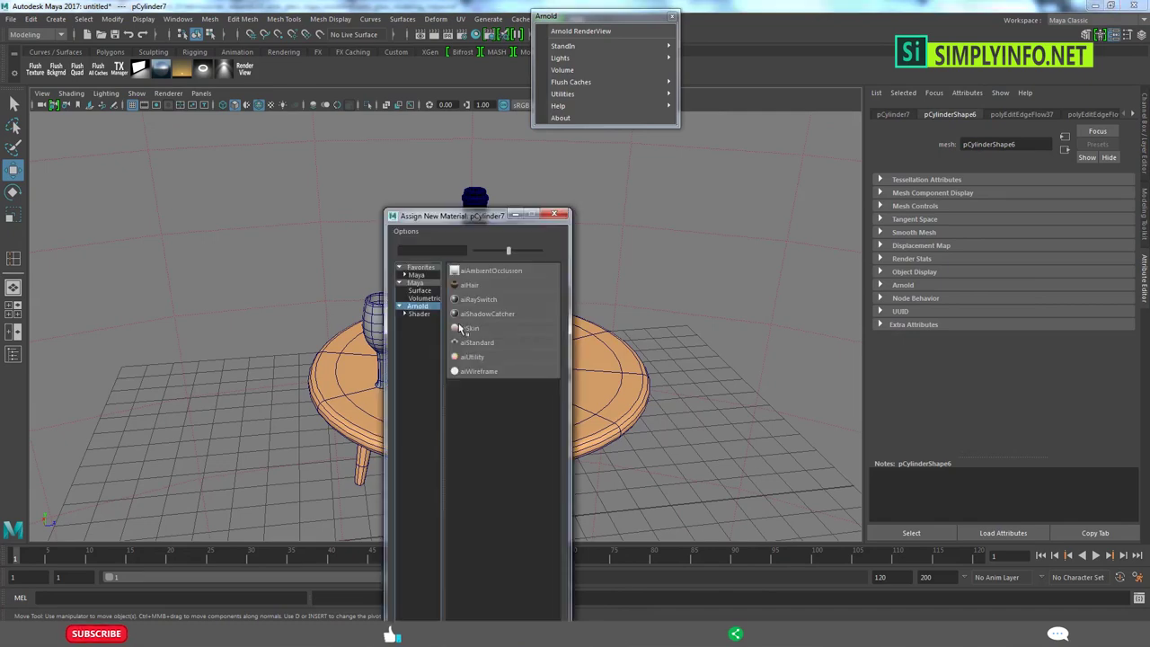
{"action": "left_click", "coordinate": [472, 328]}
Step: Set the new material's diffuse color to black with weight 0
{"action": "right_click", "coordinate": [486, 296]}
{"action": "left_click", "coordinate": [496, 582]}
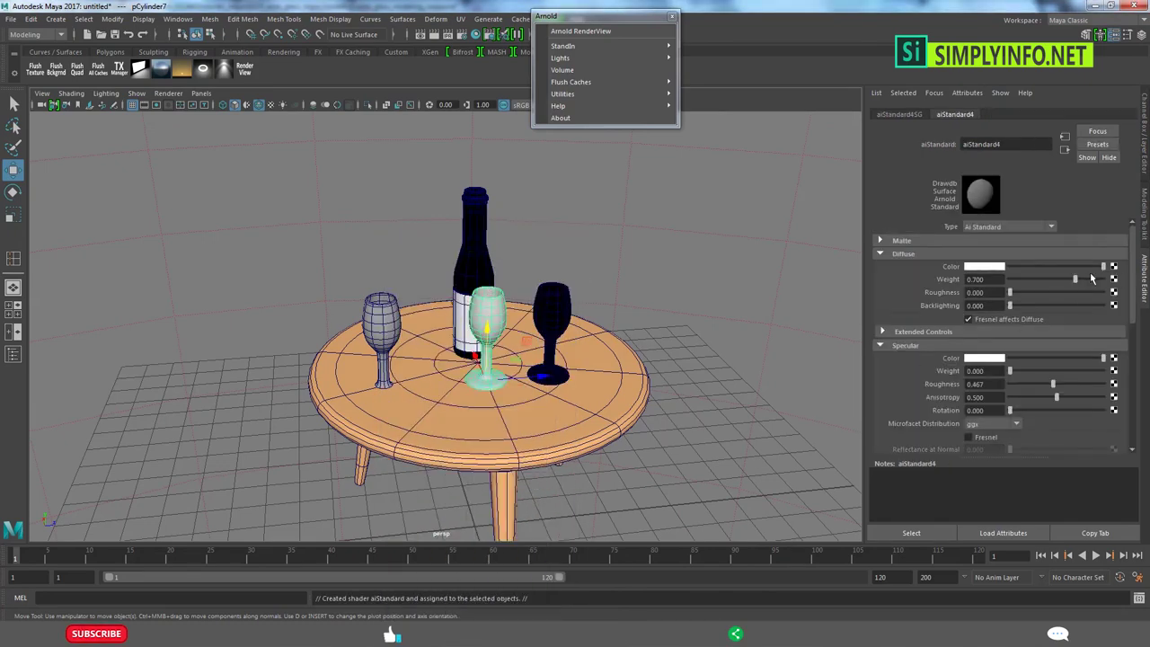
{"action": "mouse_move", "coordinate": [1075, 278]}
{"action": "left_mouse_down"}
{"action": "mouse_move", "coordinate": [1107, 274]}
{"action": "mouse_move", "coordinate": [997, 269]}
{"action": "left_mouse_up"}
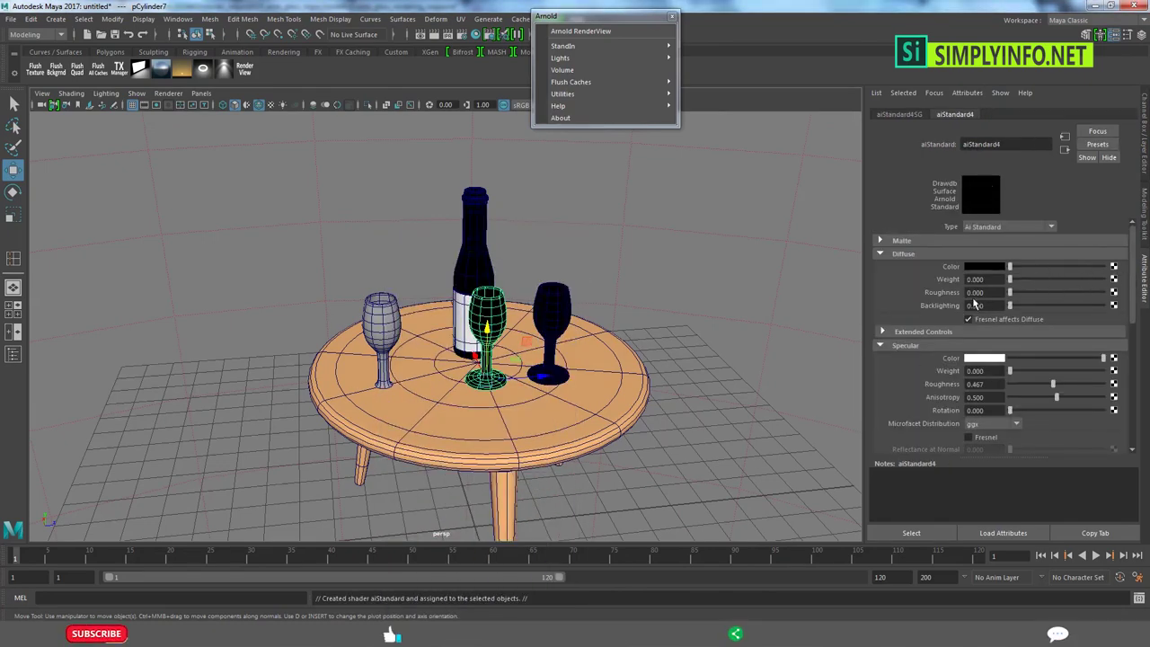
{"action": "scroll", "coordinate": [956, 400], "scroll_direction": "down", "scroll_amount": 4}
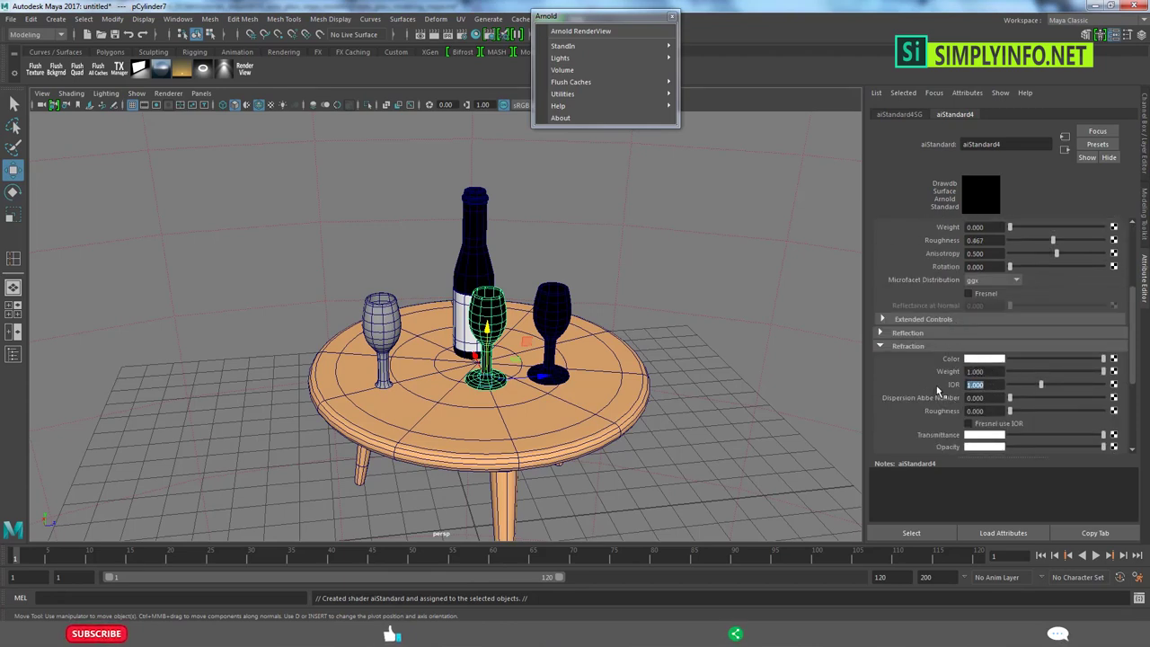
Step: Set the aiStandard4 refraction IOR to 1.7
{"action": "type", "text": "1.7"}
{"action": "left_click", "coordinate": [891, 117]}
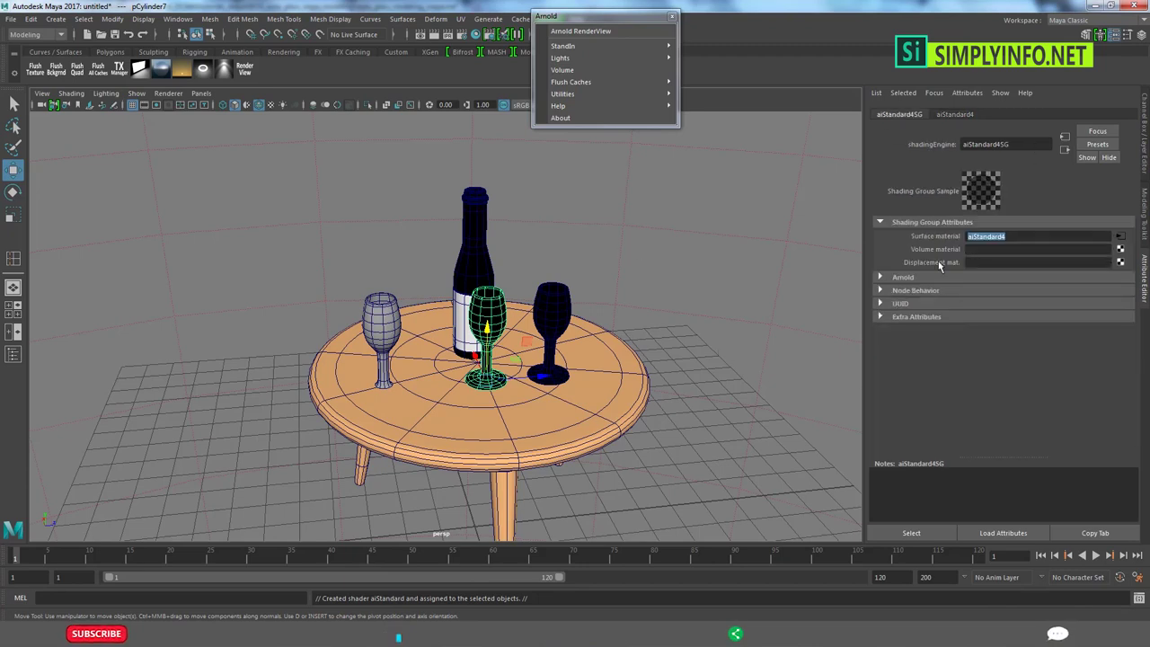
{"action": "left_click", "coordinate": [951, 115]}
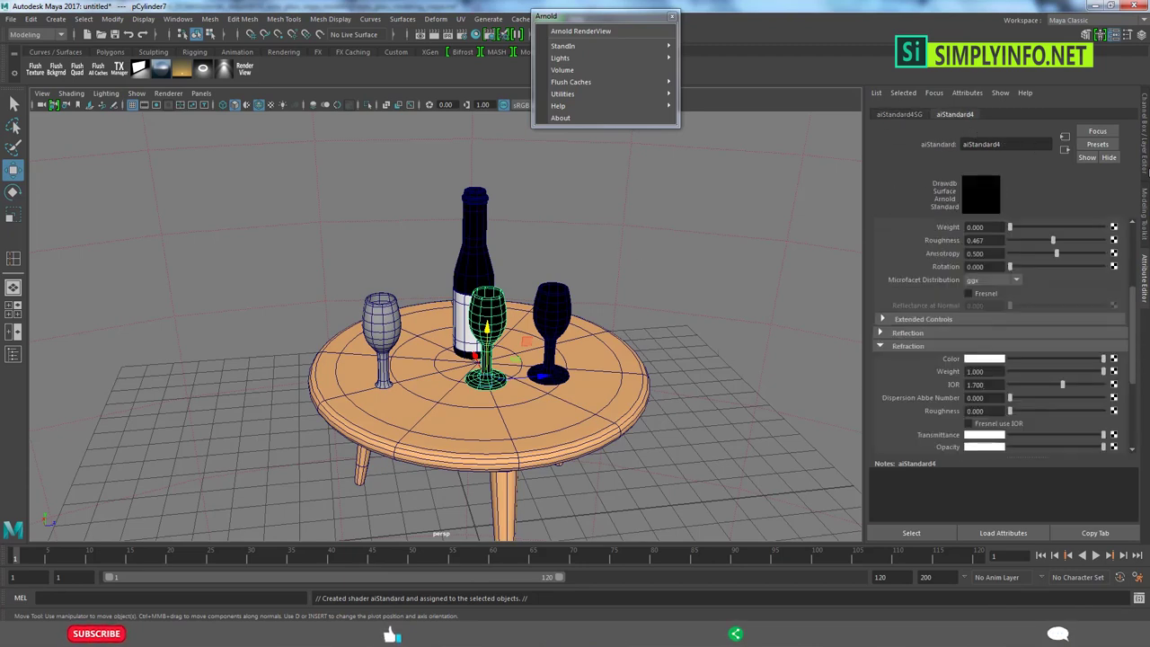
Step: Return to the Attribute Editor and show the middle glass's pCylinderShape6 attributes
{"action": "left_click", "coordinate": [1145, 171]}
{"action": "left_click", "coordinate": [1144, 274]}
{"action": "left_click", "coordinate": [949, 114]}
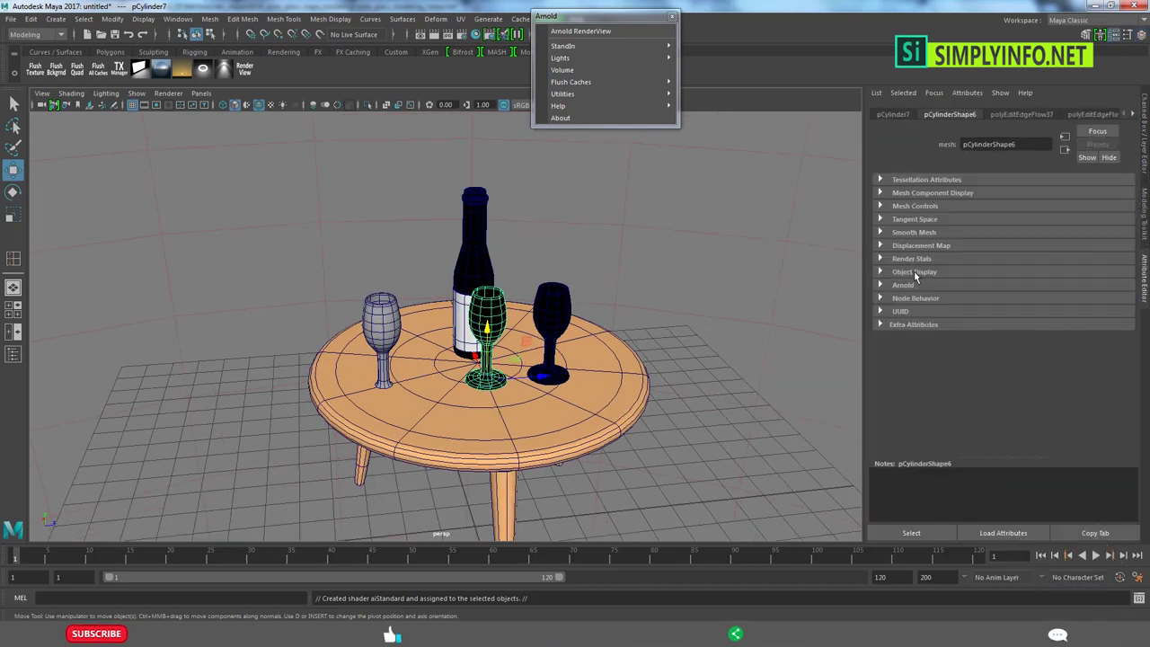
Step: Expand pCylinderShape6's Object Display, Displacement Map and Arnold sections, with Opaque off
{"action": "left_click", "coordinate": [914, 271]}
{"action": "left_click", "coordinate": [902, 247]}
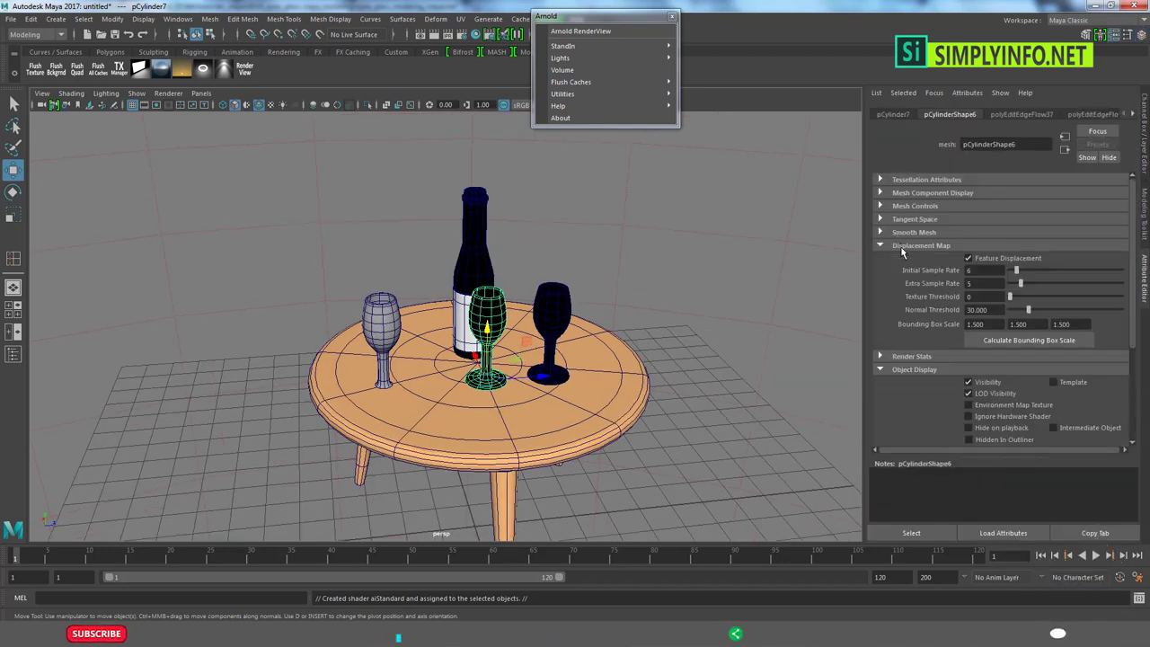
{"action": "scroll", "coordinate": [925, 314], "scroll_direction": "down", "scroll_amount": 2}
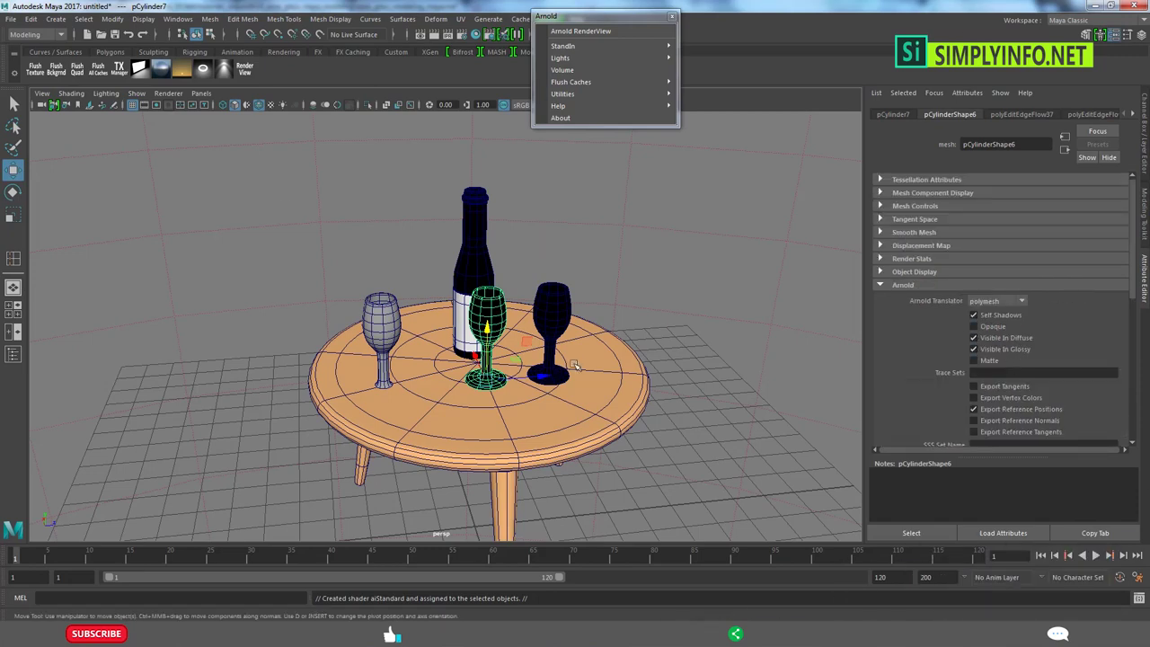
Step: Select the right wine glass, then the bottle, to review their settings
{"action": "left_click", "coordinate": [548, 294]}
{"action": "right_click", "coordinate": [544, 301]}
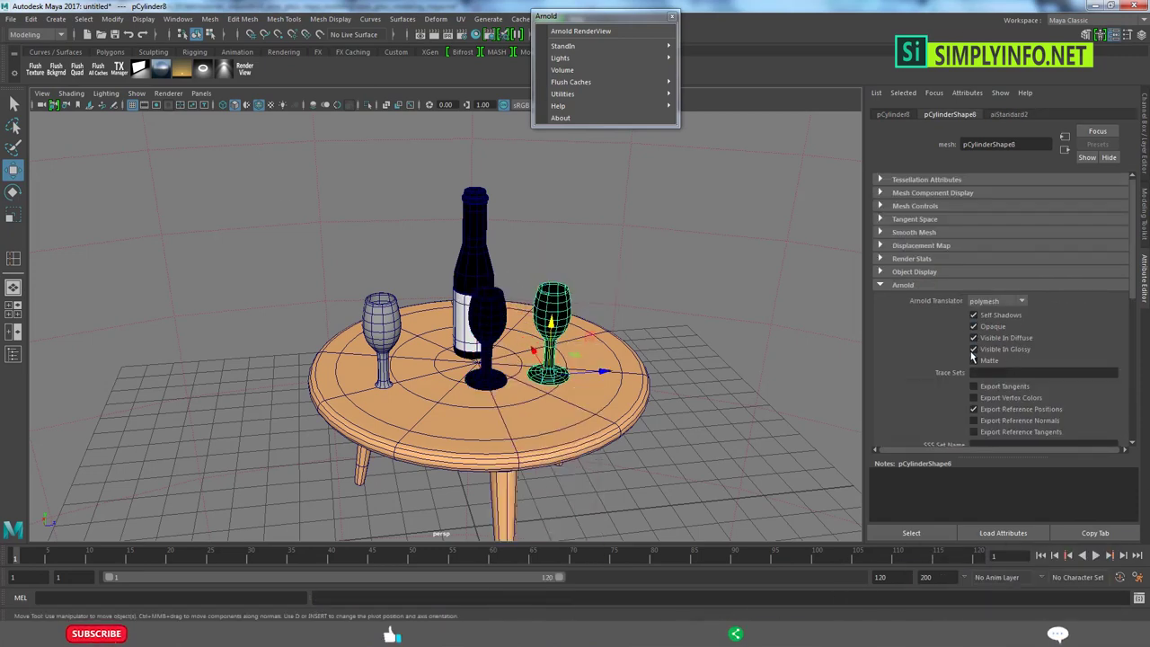
{"action": "left_click", "coordinate": [482, 269]}
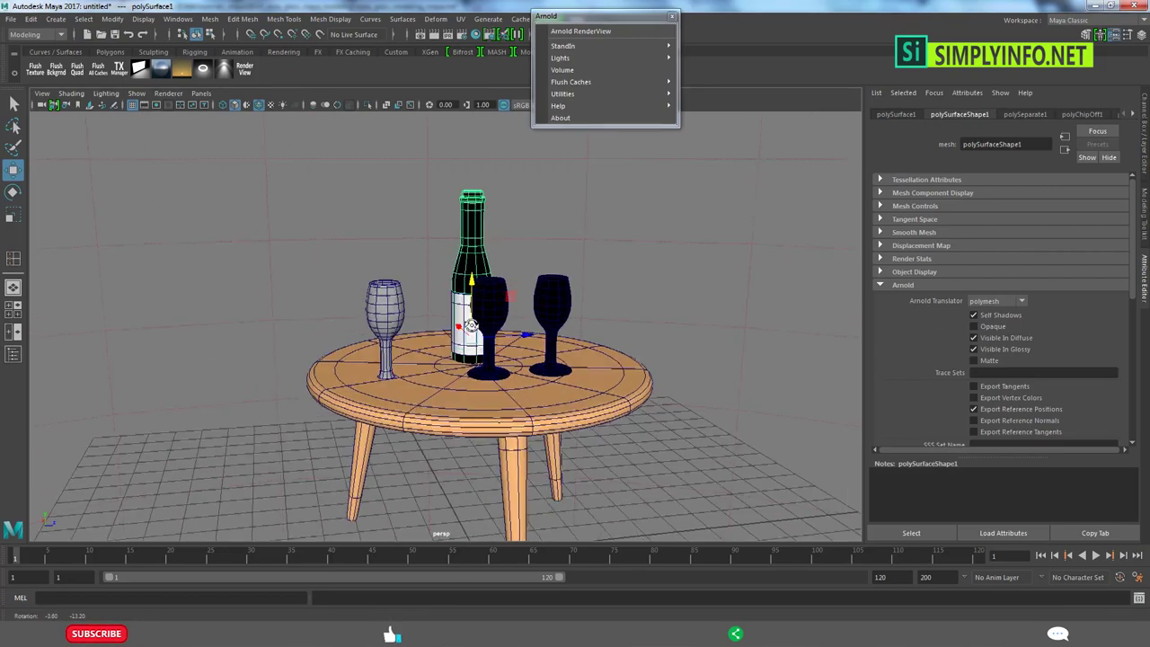
Step: Extrude the left glass's rim edge loop twice, scaling and merging it to close the top
{"action": "left_click", "coordinate": [382, 337]}
{"action": "scroll", "coordinate": [456, 345], "scroll_direction": "up", "scroll_amount": 5}
{"action": "left_click", "coordinate": [392, 330], "text": "ctrl"}
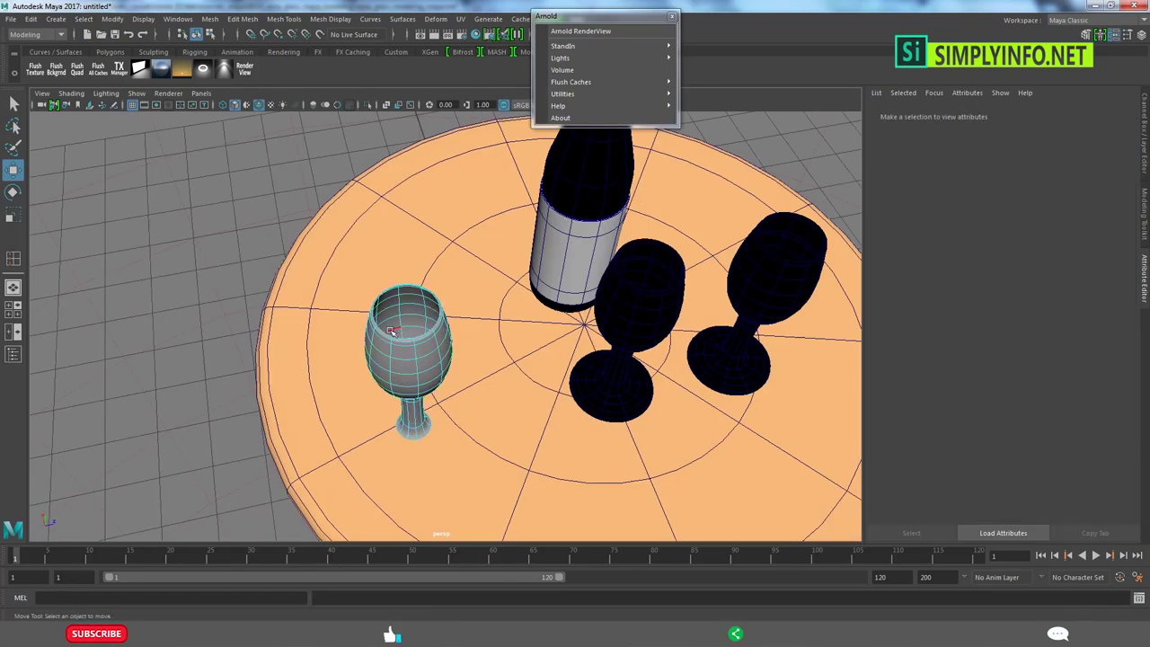
{"action": "double_click", "coordinate": [383, 332]}
{"action": "key", "text": "ctrl+e"}
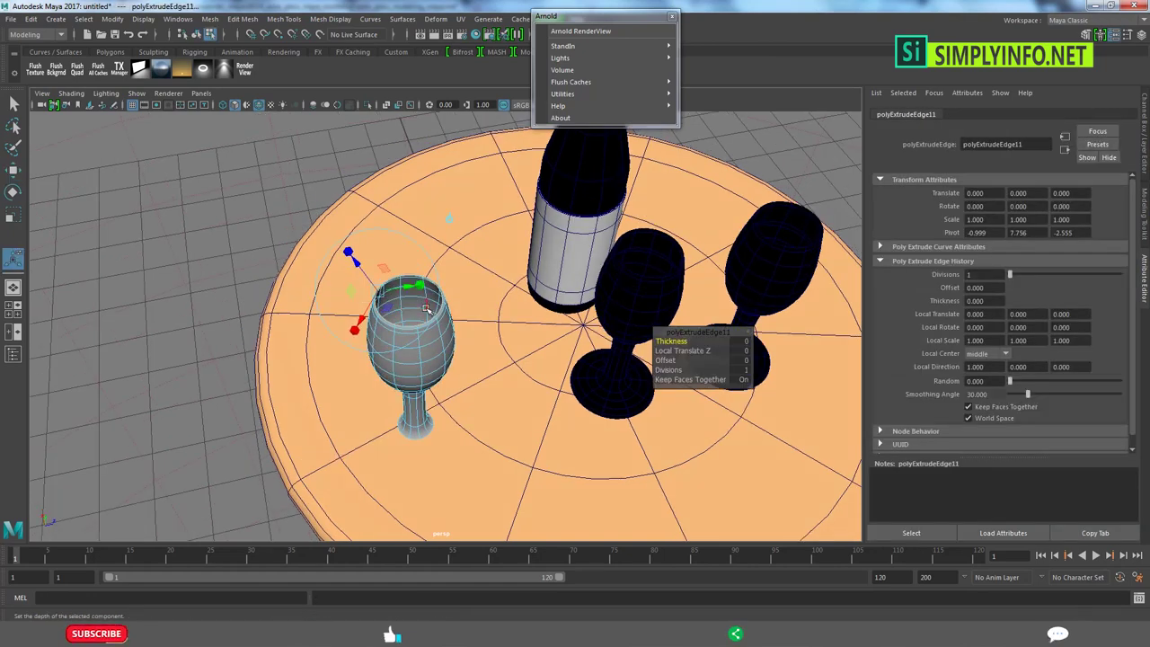
{"action": "left_click_drag", "start_coordinate": [413, 303], "coordinate": [388, 305]}
{"action": "key", "text": "ctrl+e"}
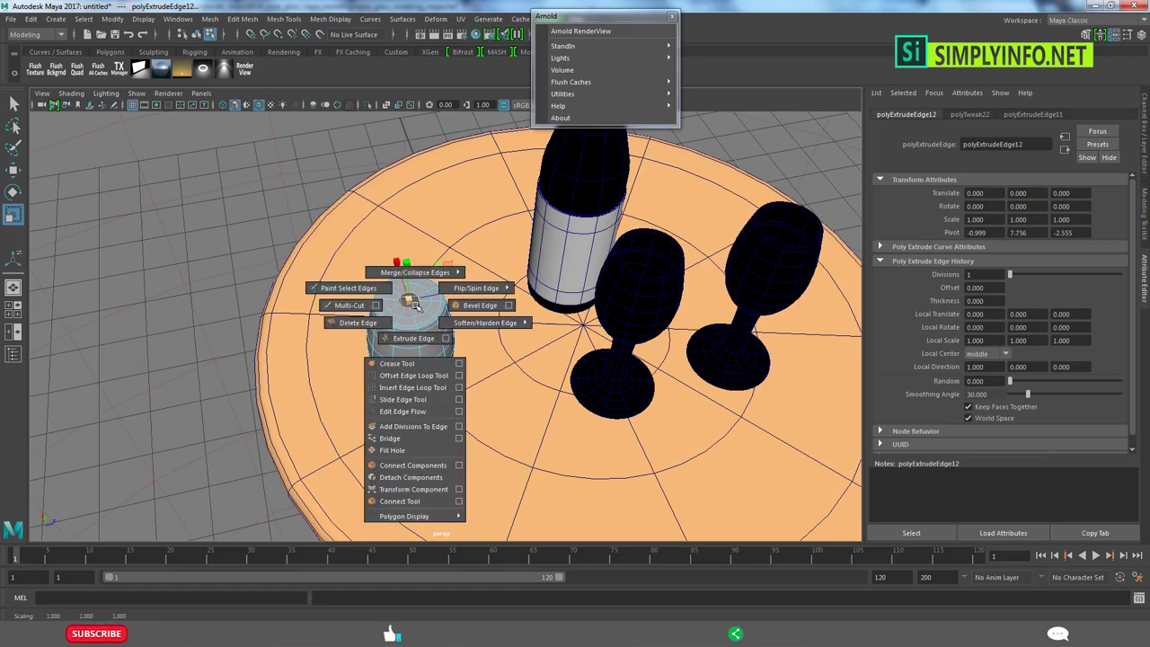
{"action": "right_click_drag", "start_coordinate": [418, 314], "coordinate": [395, 342], "text": "shift"}
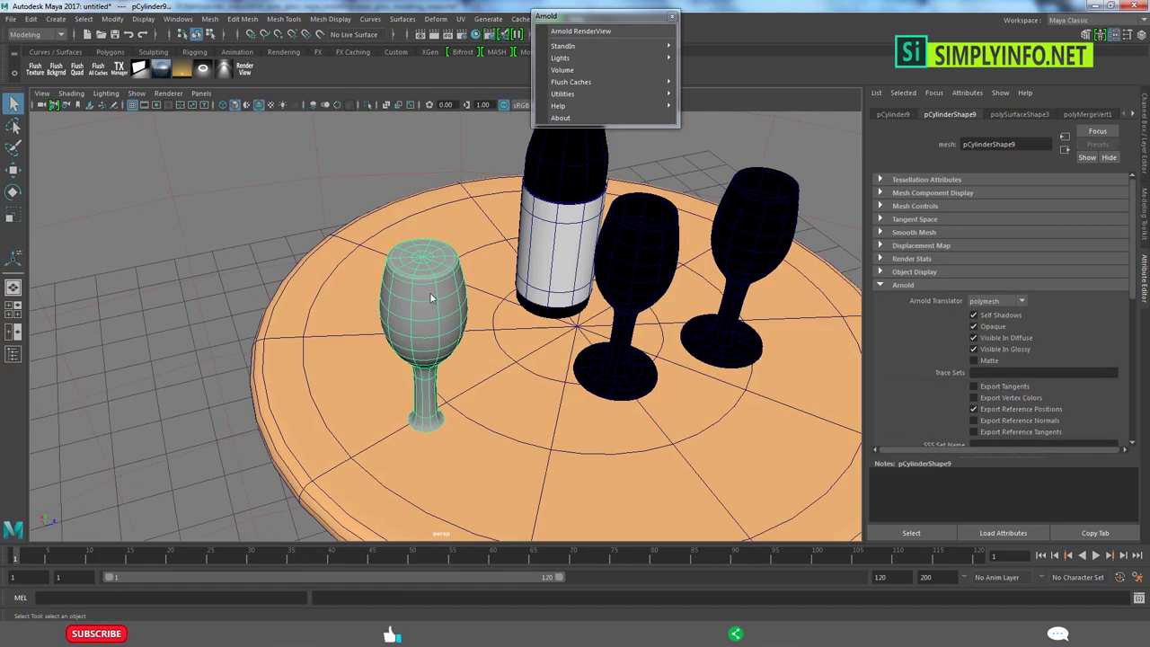
Step: Enter vertex mode on the glass with soft selection and the Move tool active
{"action": "key", "text": "F9"}
{"action": "scroll", "coordinate": [432, 305], "scroll_direction": "up", "scroll_amount": 3}
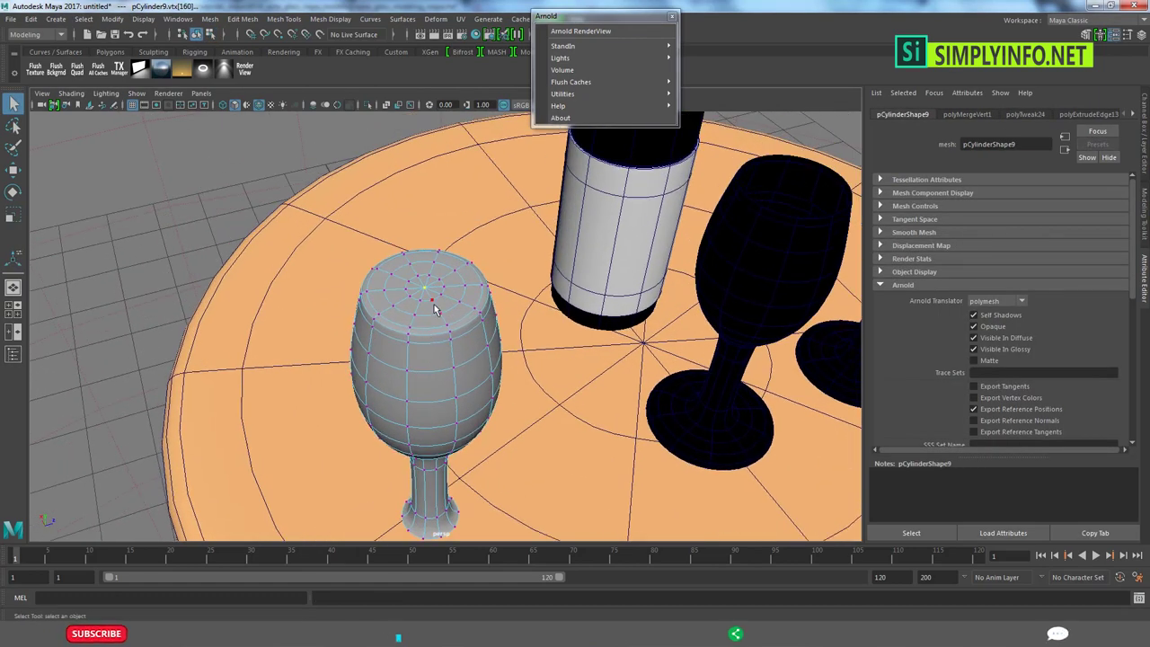
{"action": "key", "text": "b"}
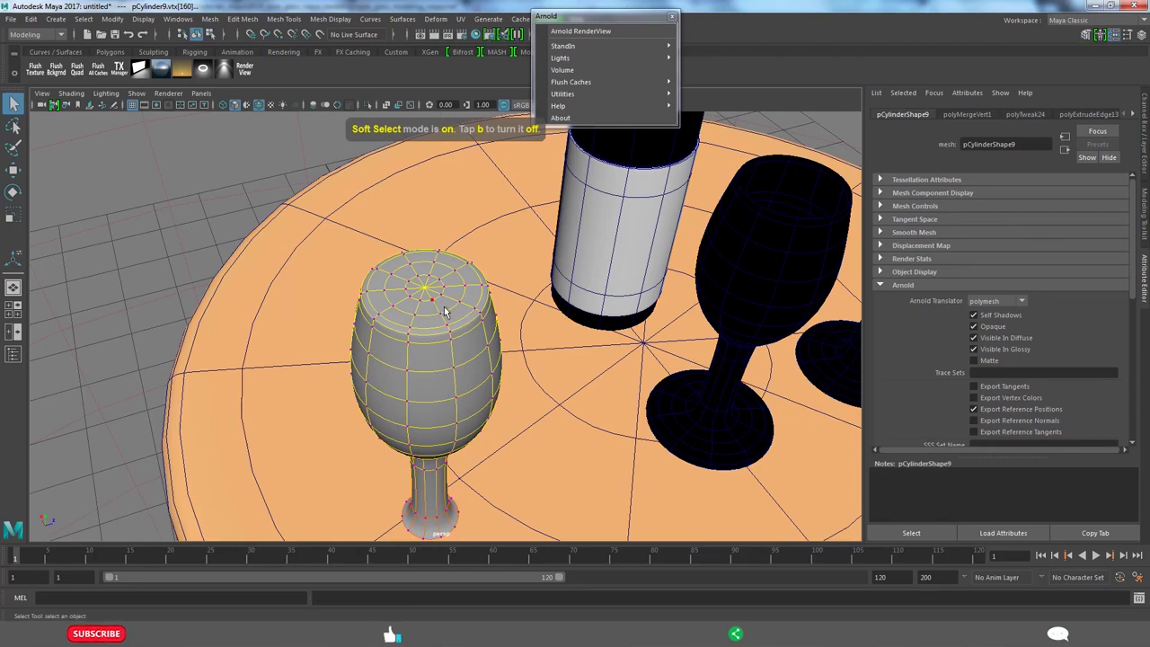
{"action": "left_click_drag", "start_coordinate": [443, 311], "coordinate": [458, 328], "text": "alt"}
{"action": "scroll", "coordinate": [463, 337], "scroll_direction": "up", "scroll_amount": 2}
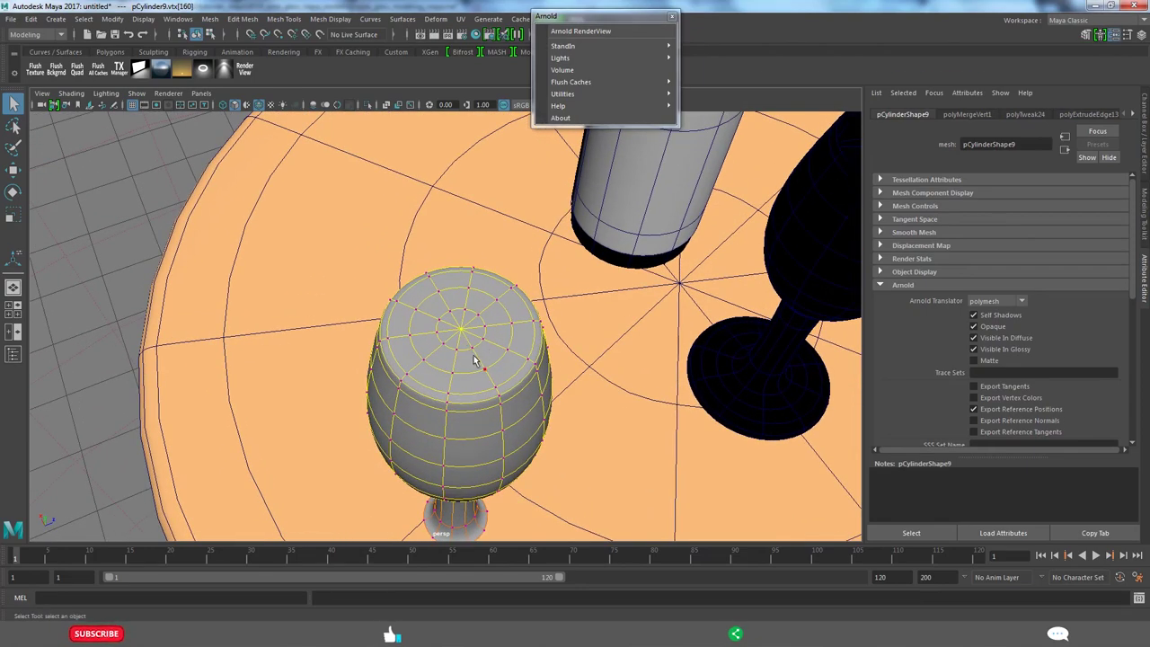
{"action": "right_click", "coordinate": [477, 349]}
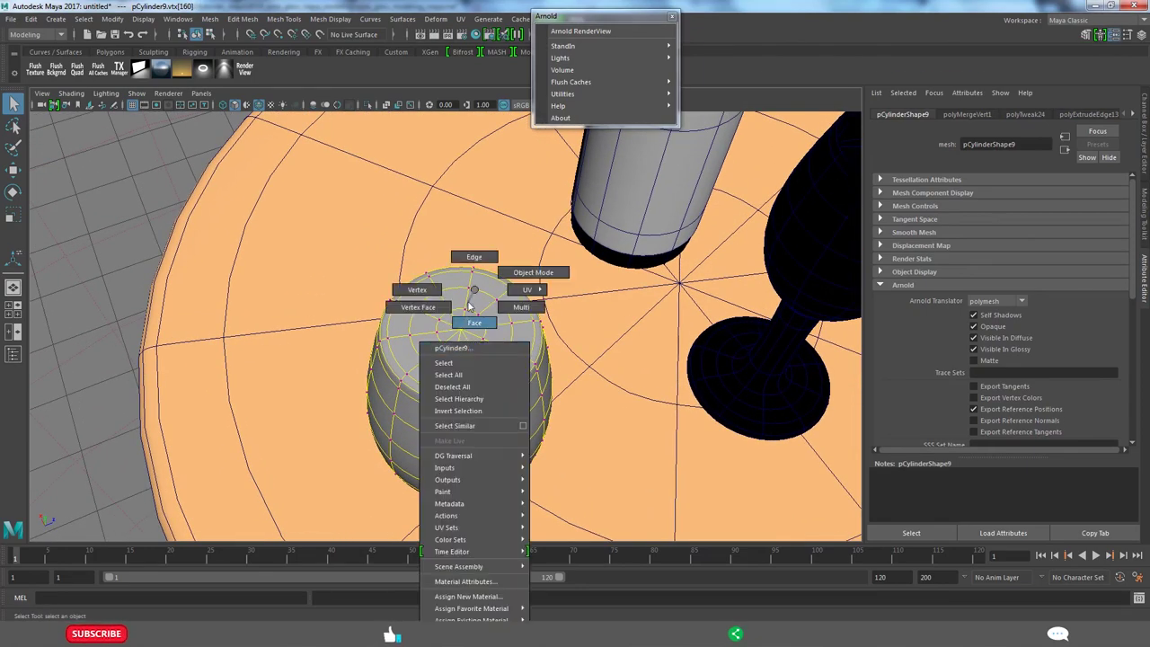
{"action": "left_click", "coordinate": [467, 308]}
{"action": "left_click_drag", "start_coordinate": [472, 327], "coordinate": [458, 319], "text": "alt"}
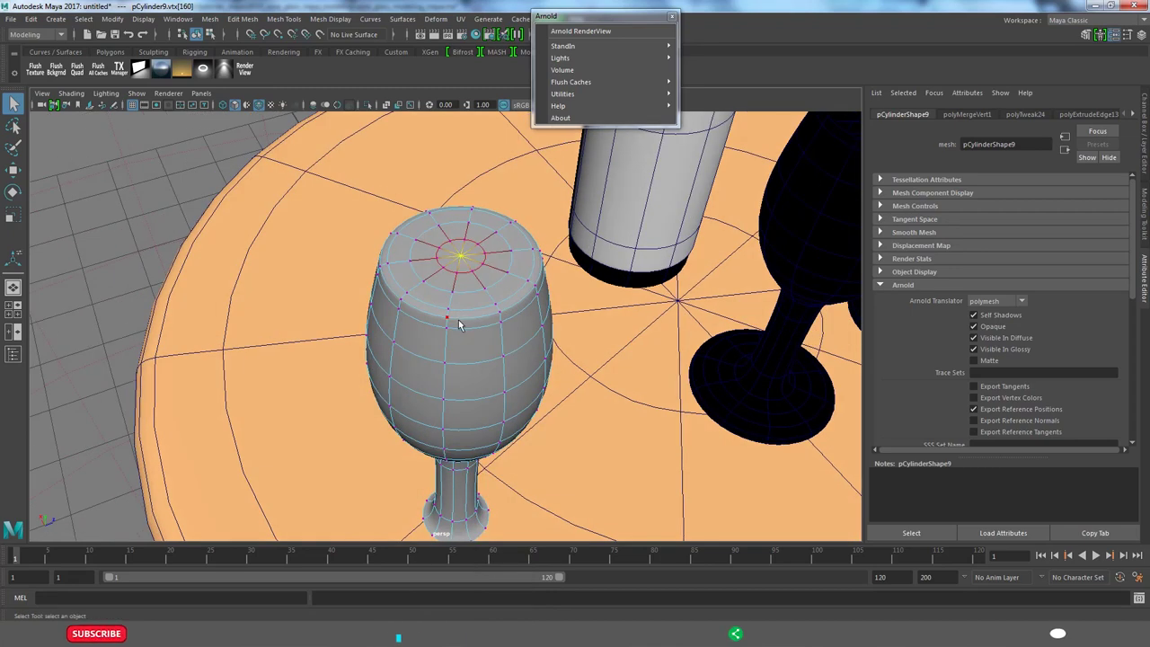
{"action": "key", "text": "w"}
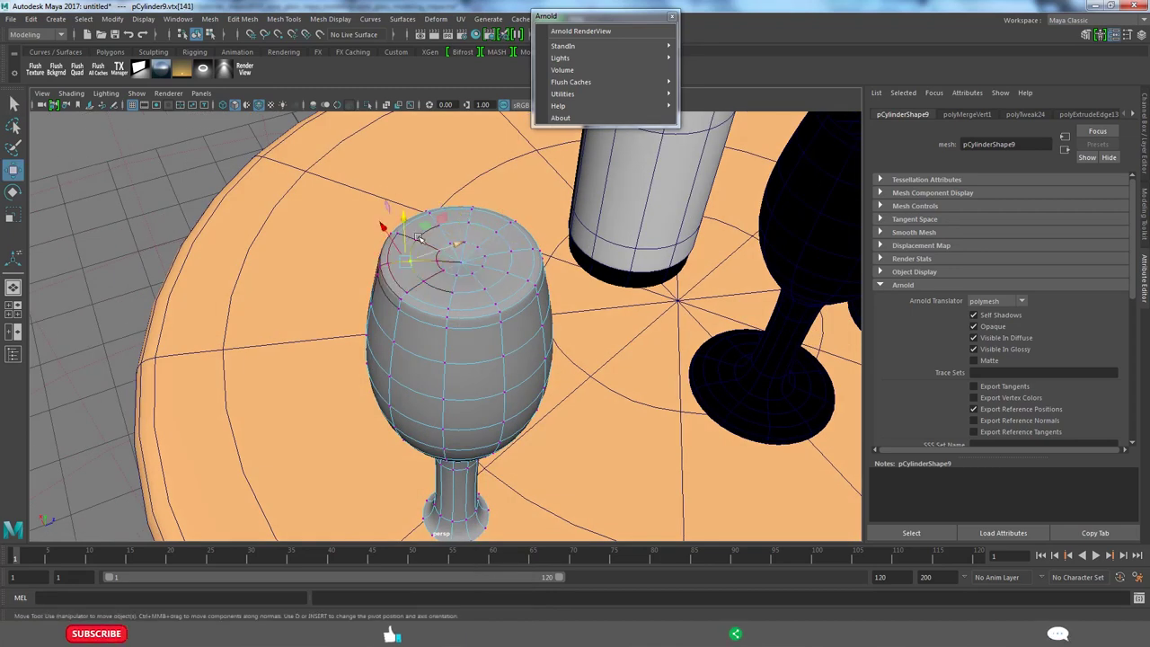
Step: Select the glass's top rim vertices and pull them down to dent the surface
{"action": "left_click", "coordinate": [485, 280]}
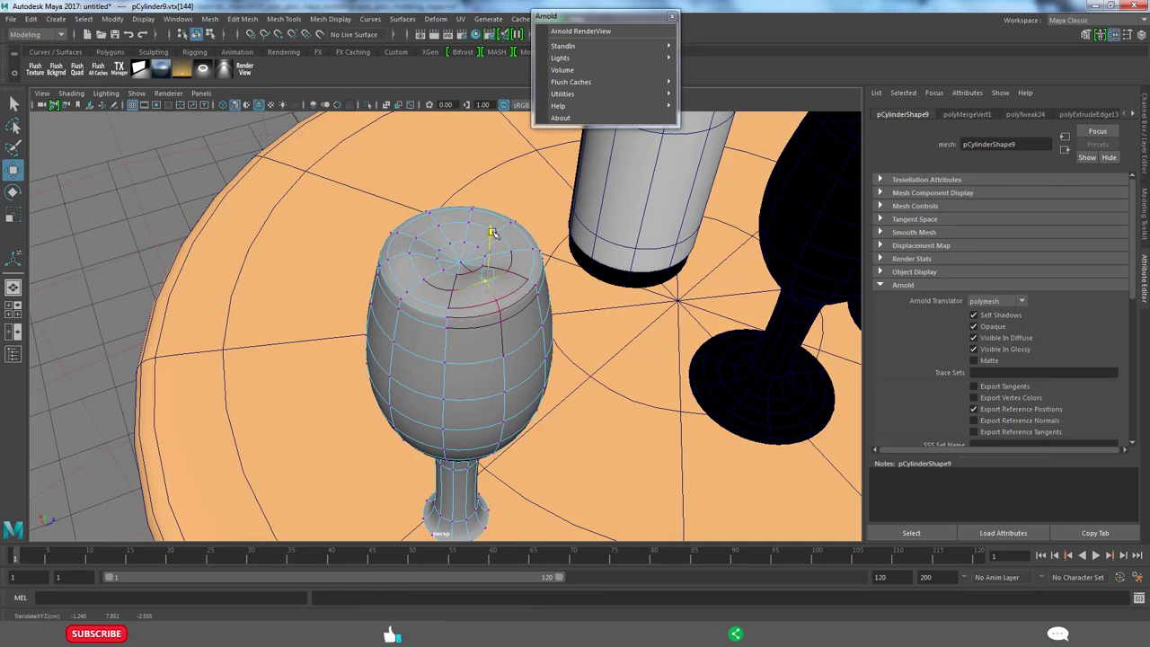
{"action": "left_click", "coordinate": [442, 226]}
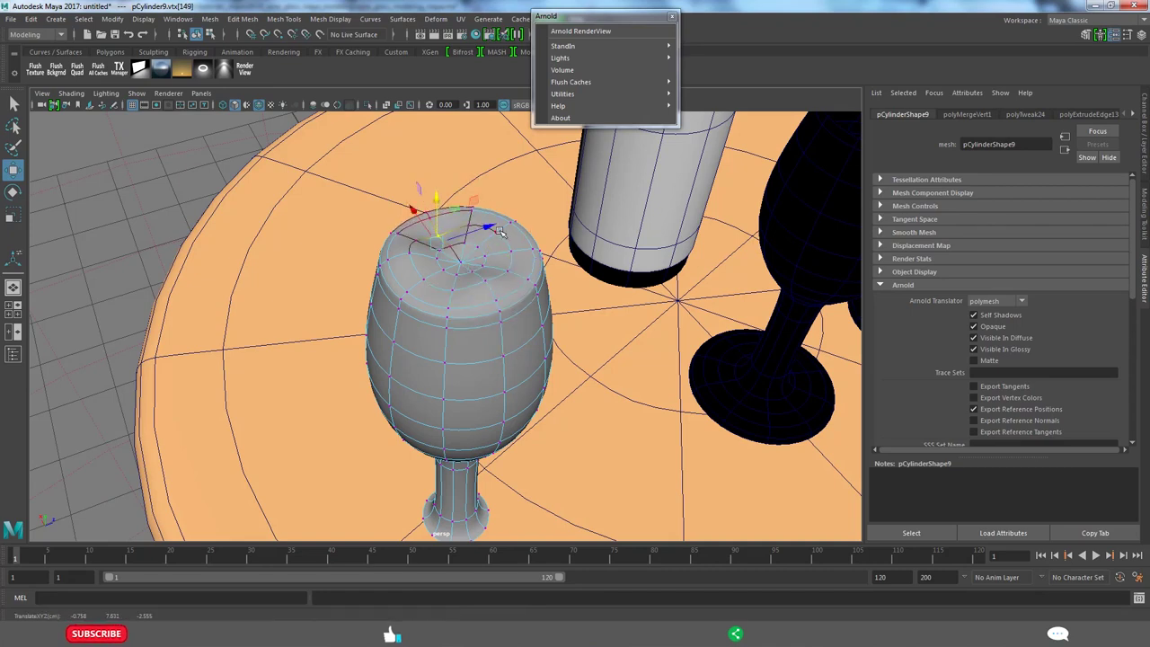
{"action": "left_click", "coordinate": [498, 231]}
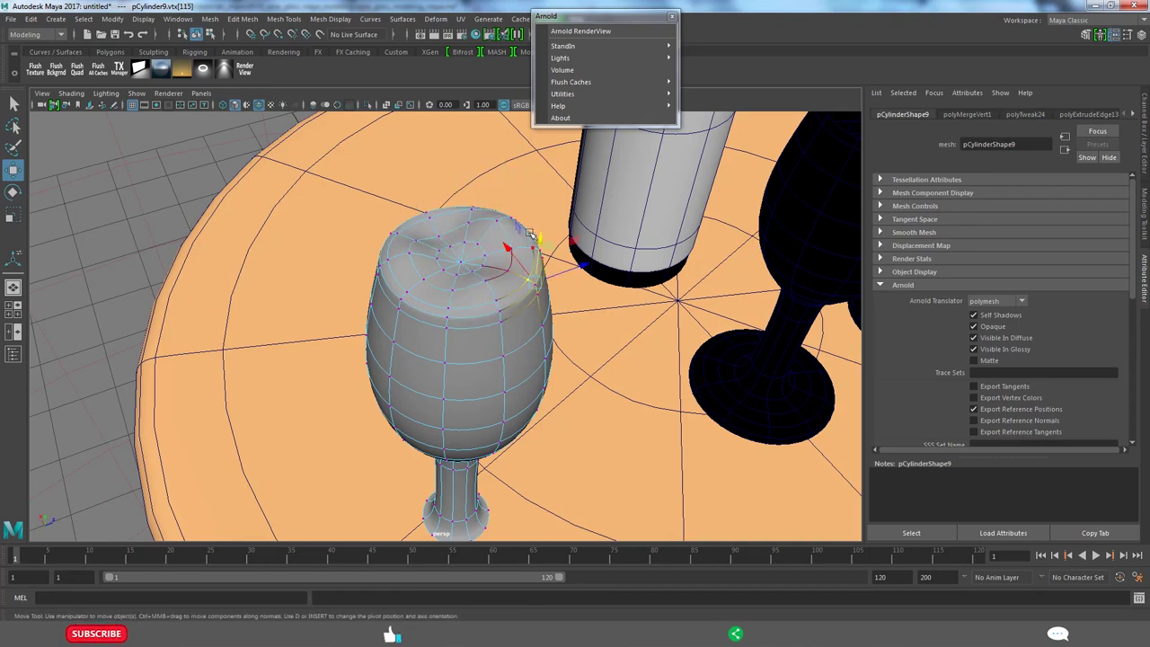
{"action": "left_click_drag", "start_coordinate": [530, 233], "coordinate": [453, 313]}
{"action": "left_click", "coordinate": [404, 243]}
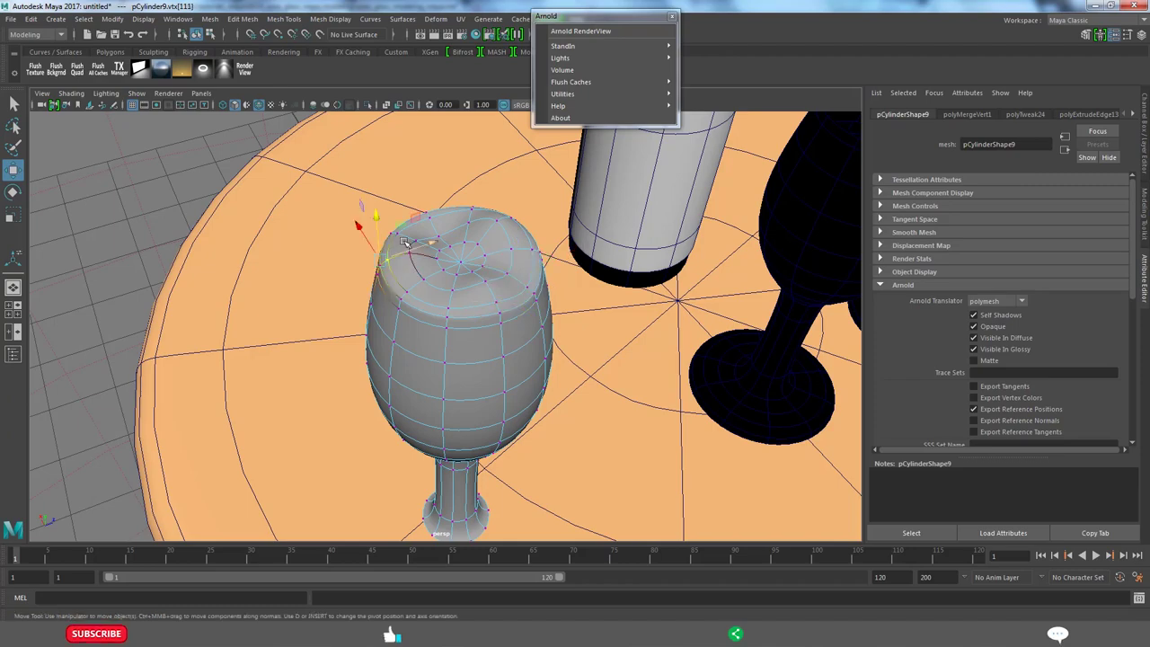
{"action": "mouse_move", "coordinate": [411, 244]}
{"action": "left_mouse_down", "text": "alt"}
{"action": "mouse_move", "coordinate": [472, 290]}
{"action": "mouse_move", "coordinate": [449, 297]}
{"action": "left_mouse_up", "text": "alt"}
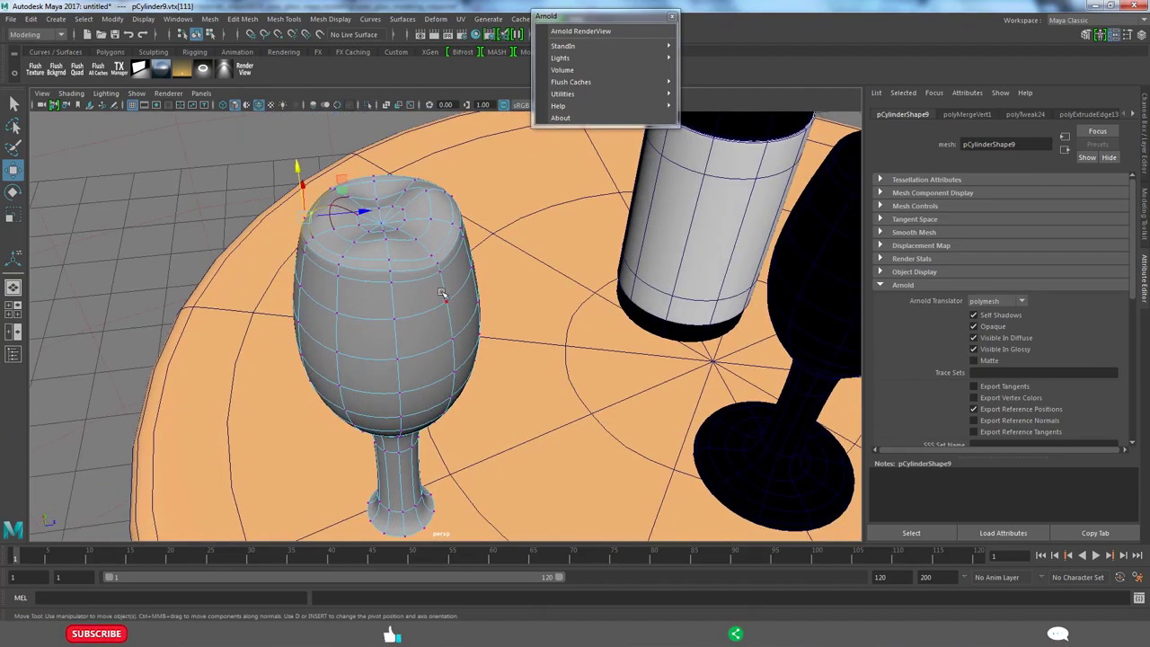
Step: Return to object mode, hide the wireframe on shaded objects, and reselect the glass
{"action": "key", "text": "F8"}
{"action": "scroll", "coordinate": [342, 248], "scroll_direction": "down", "scroll_amount": 3}
{"action": "left_click_drag", "start_coordinate": [342, 249], "coordinate": [414, 305], "text": "alt"}
{"action": "left_click", "coordinate": [588, 261]}
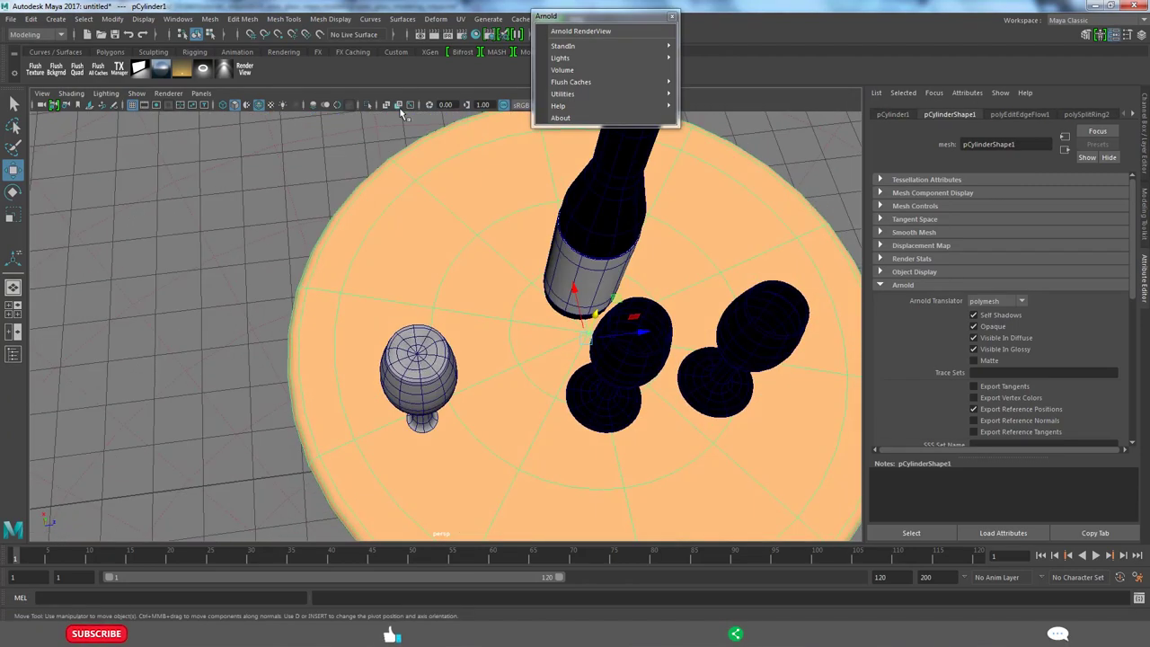
{"action": "left_click", "coordinate": [282, 105]}
{"action": "mouse_move", "coordinate": [282, 105]}
{"action": "left_mouse_down", "text": "alt"}
{"action": "mouse_move", "coordinate": [534, 332]}
{"action": "mouse_move", "coordinate": [432, 240]}
{"action": "left_mouse_up", "text": "alt"}
{"action": "left_click", "coordinate": [431, 241]}
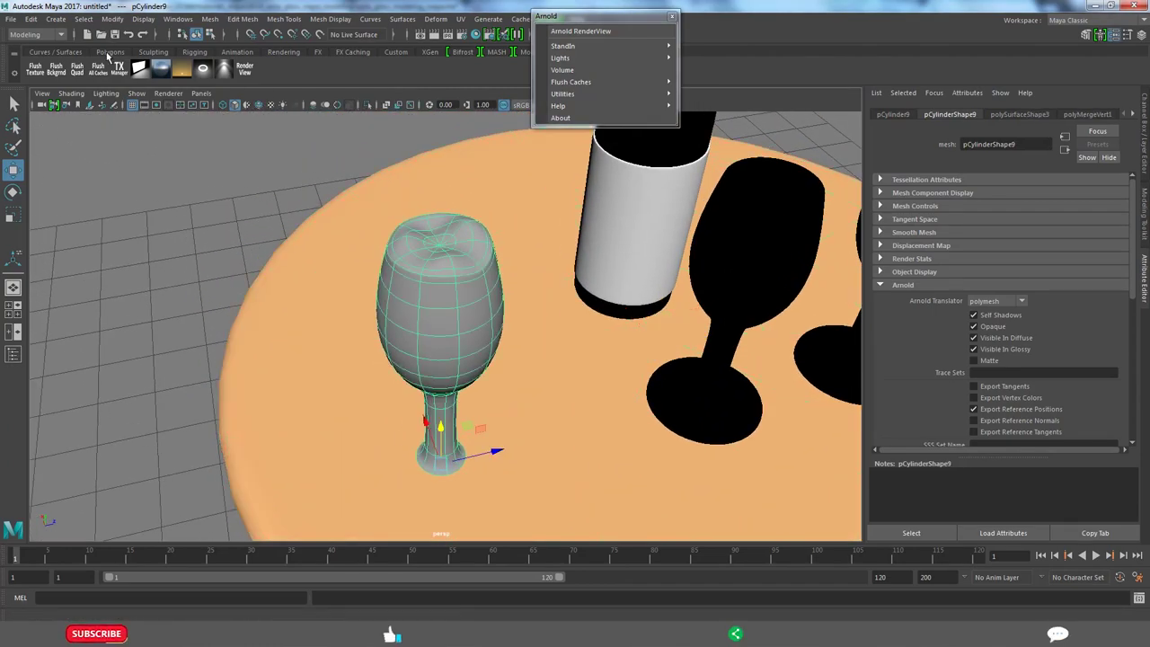
Step: Smooth the glass top with the Sculpting shelf's Smooth brush
{"action": "scroll", "coordinate": [107, 54], "scroll_direction": "up", "scroll_amount": 2}
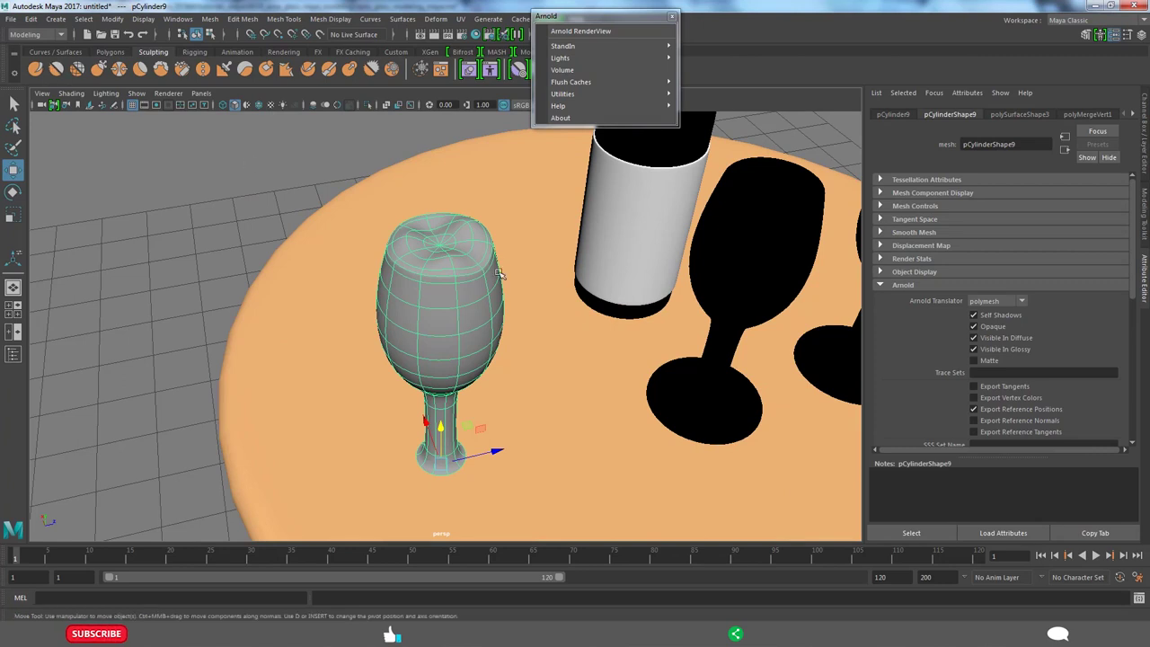
{"action": "left_click", "coordinate": [56, 69]}
{"action": "left_click_drag", "start_coordinate": [423, 324], "coordinate": [443, 292], "text": "alt"}
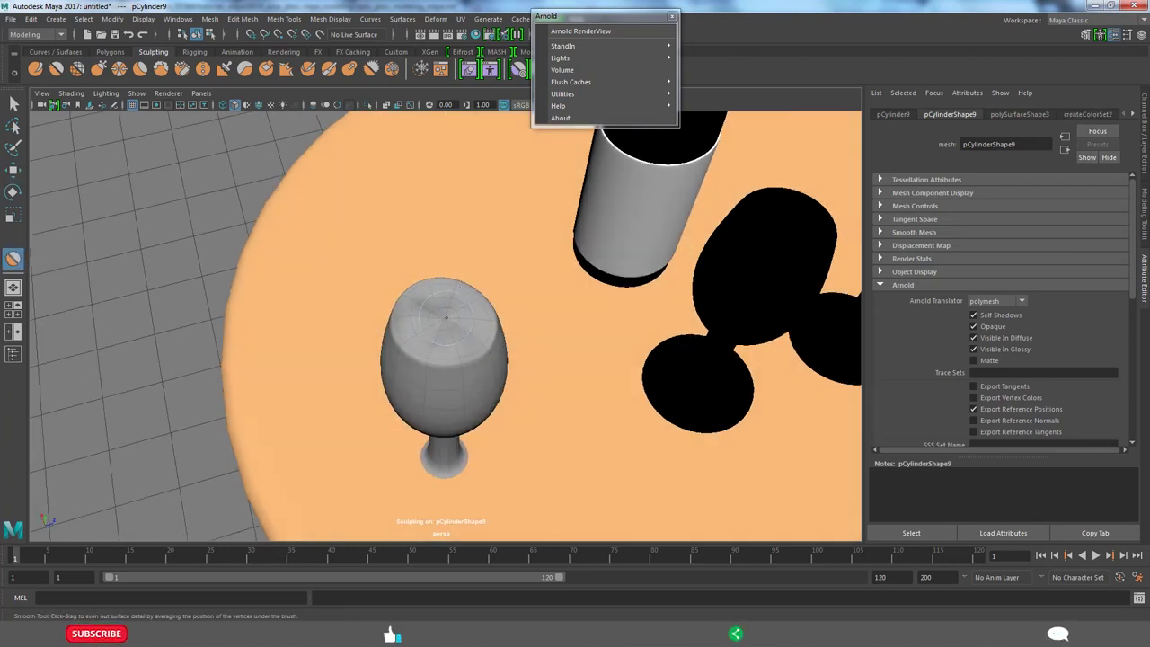
{"action": "left_click_drag", "start_coordinate": [491, 359], "coordinate": [427, 268], "text": "alt"}
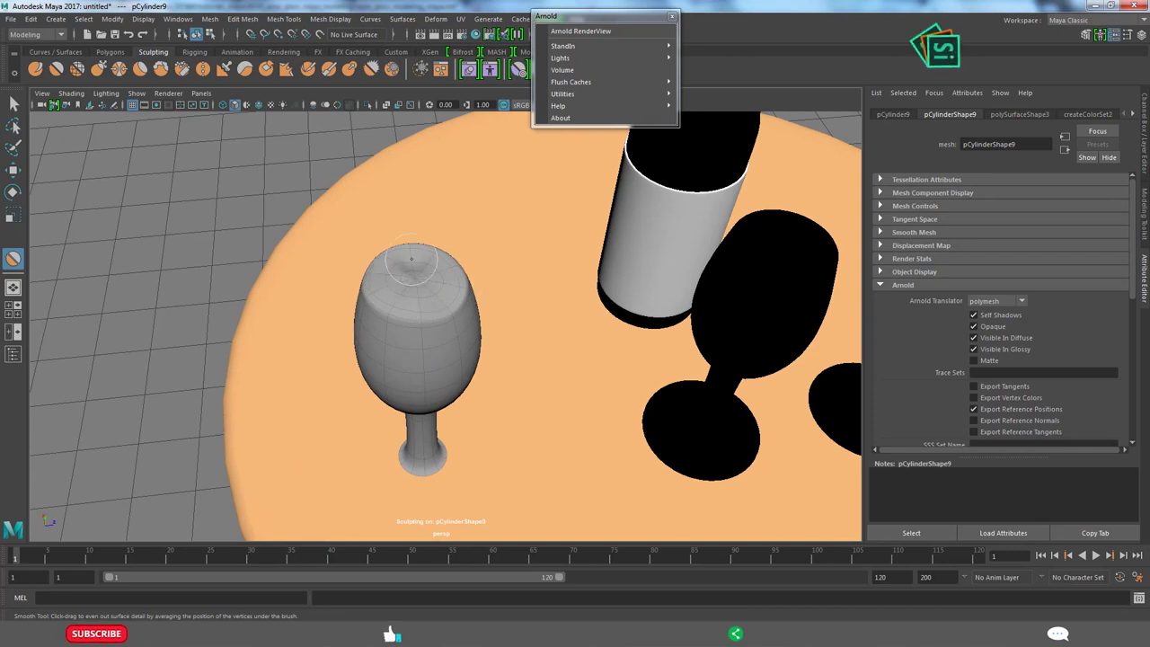
{"action": "mouse_move", "coordinate": [534, 343]}
{"action": "left_mouse_down", "text": "alt"}
{"action": "mouse_move", "coordinate": [462, 295]}
{"action": "mouse_move", "coordinate": [458, 261]}
{"action": "mouse_move", "coordinate": [265, 170]}
{"action": "left_mouse_up", "text": "alt"}
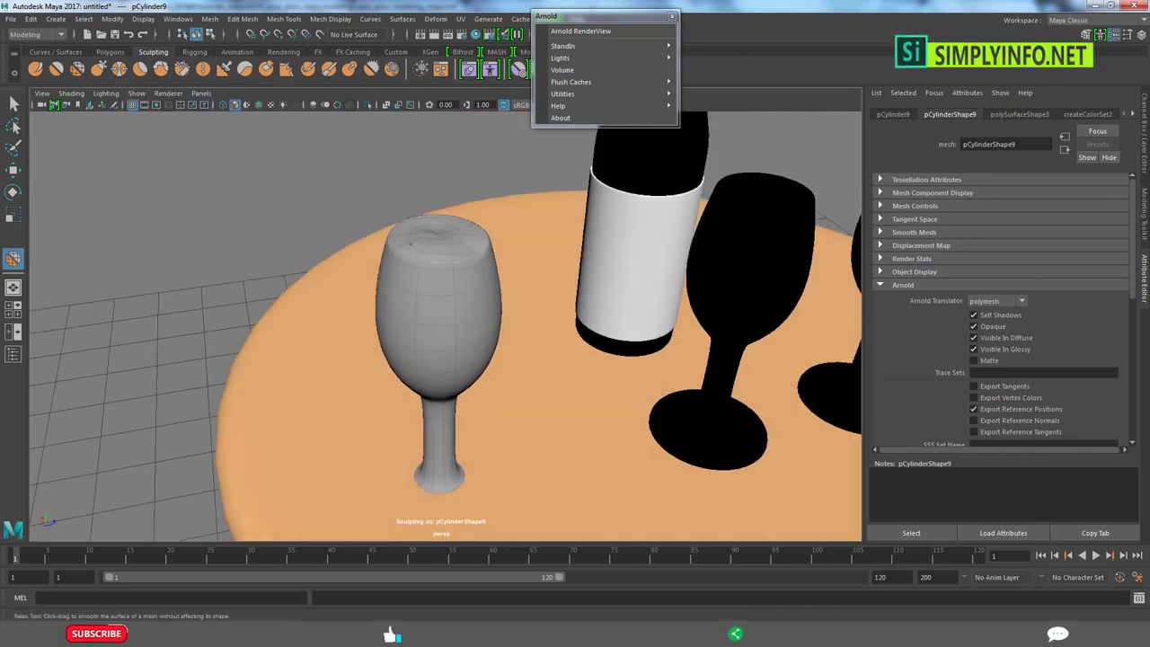
{"action": "left_click_drag", "start_coordinate": [445, 215], "coordinate": [410, 286], "text": "alt"}
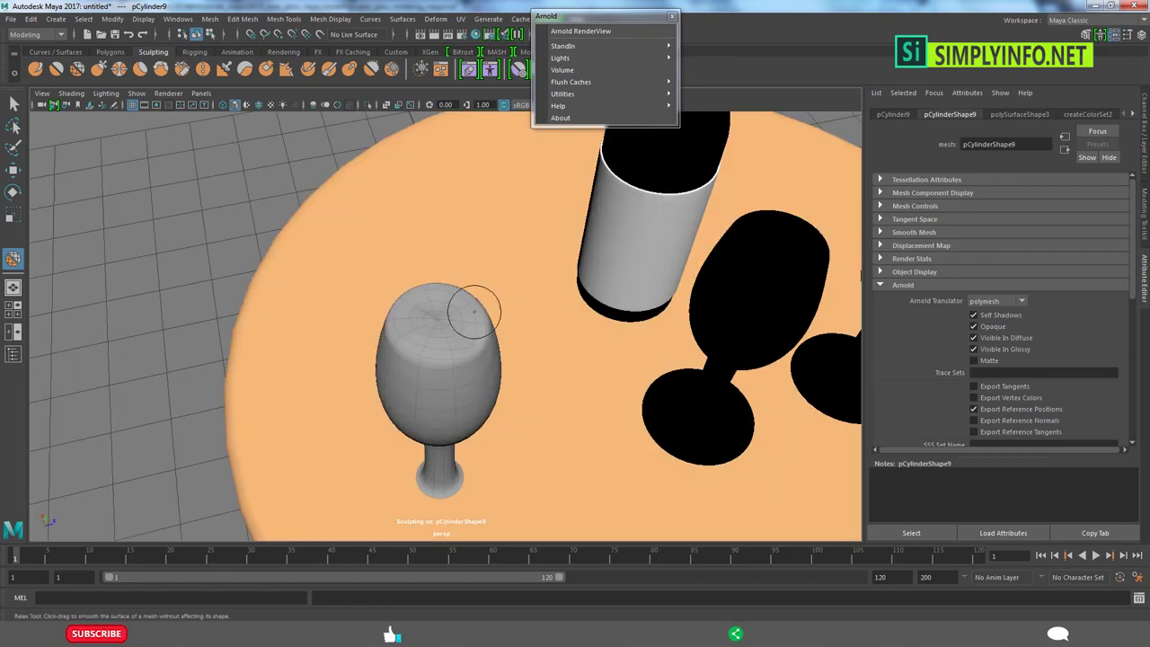
Step: Move several top rim vertices with the Move tool to reshape the surface
{"action": "key", "text": "w"}
{"action": "left_click_drag", "start_coordinate": [474, 311], "coordinate": [449, 270], "text": "alt"}
{"action": "scroll", "coordinate": [449, 270], "scroll_direction": "up", "scroll_amount": 3}
{"action": "left_click", "coordinate": [450, 260]}
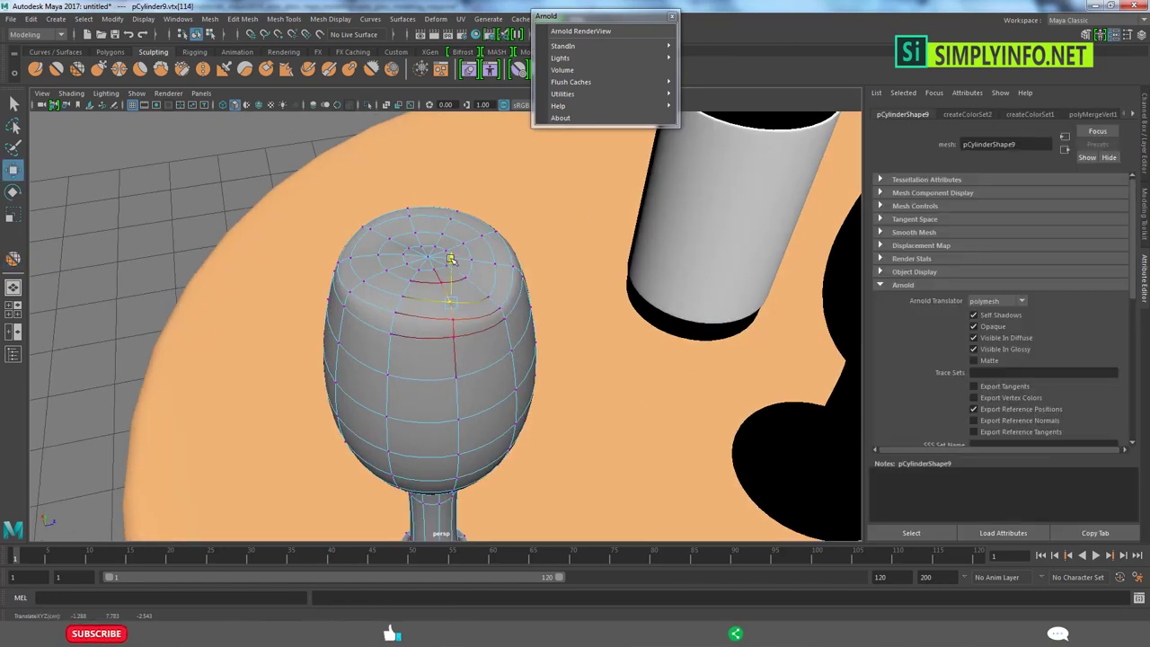
{"action": "left_click_drag", "start_coordinate": [452, 258], "coordinate": [413, 273], "text": "alt"}
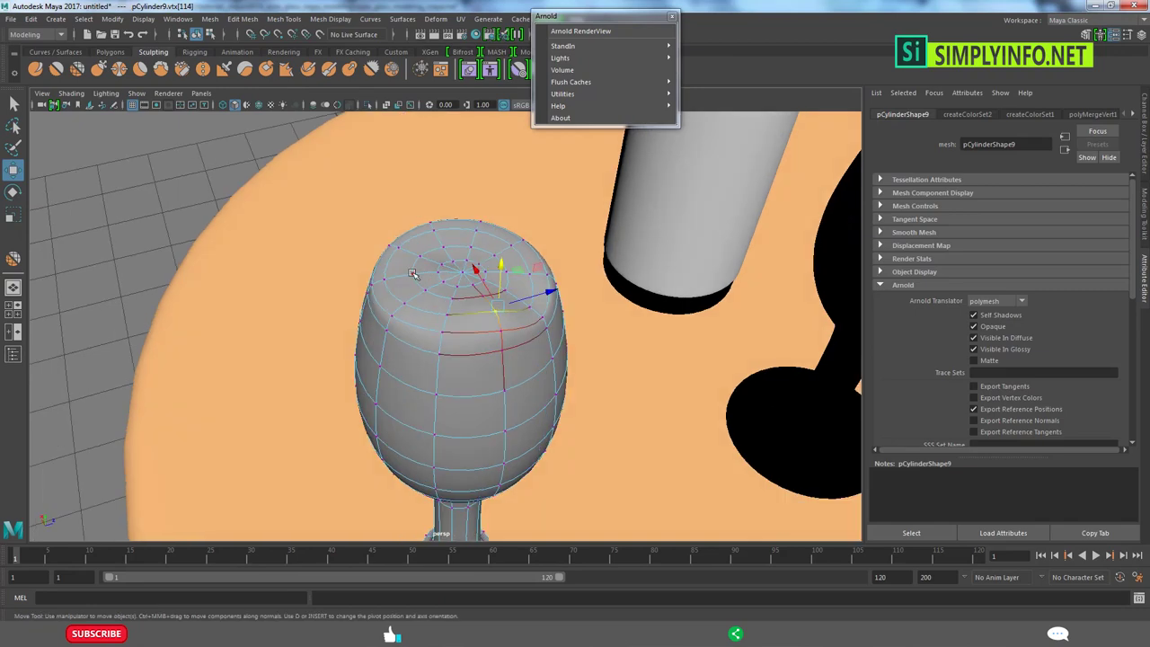
{"action": "left_click_drag", "start_coordinate": [409, 229], "coordinate": [395, 240], "text": "alt"}
{"action": "left_click", "coordinate": [436, 201]}
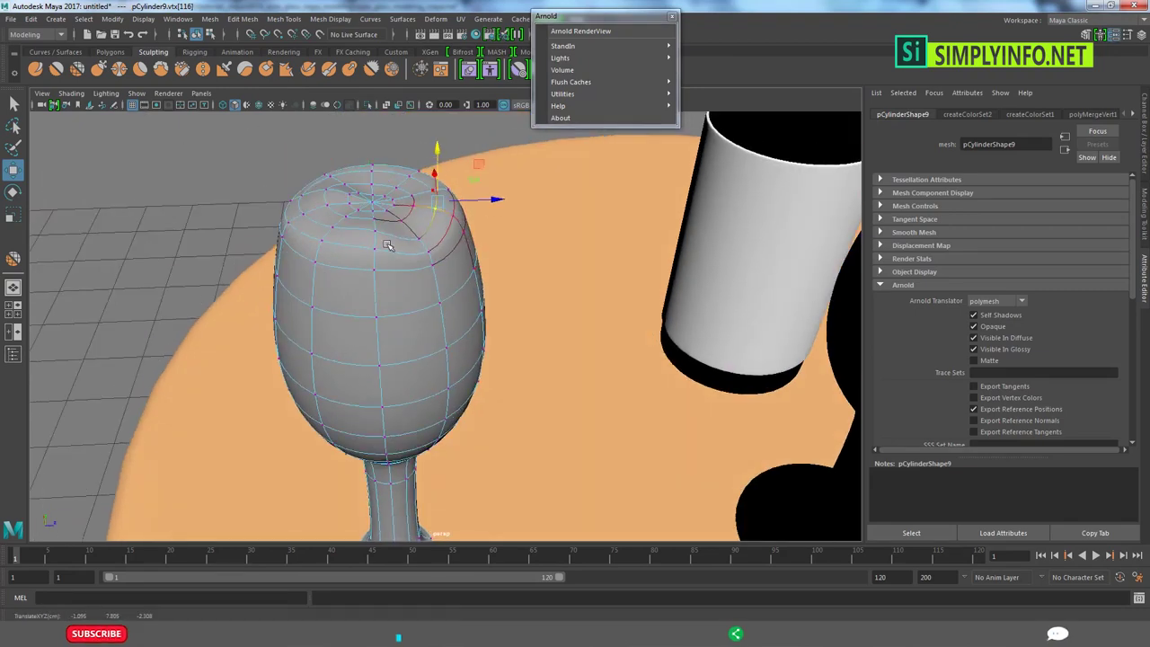
{"action": "left_click", "coordinate": [321, 235]}
{"action": "left_click_drag", "start_coordinate": [322, 236], "coordinate": [351, 269], "text": "alt"}
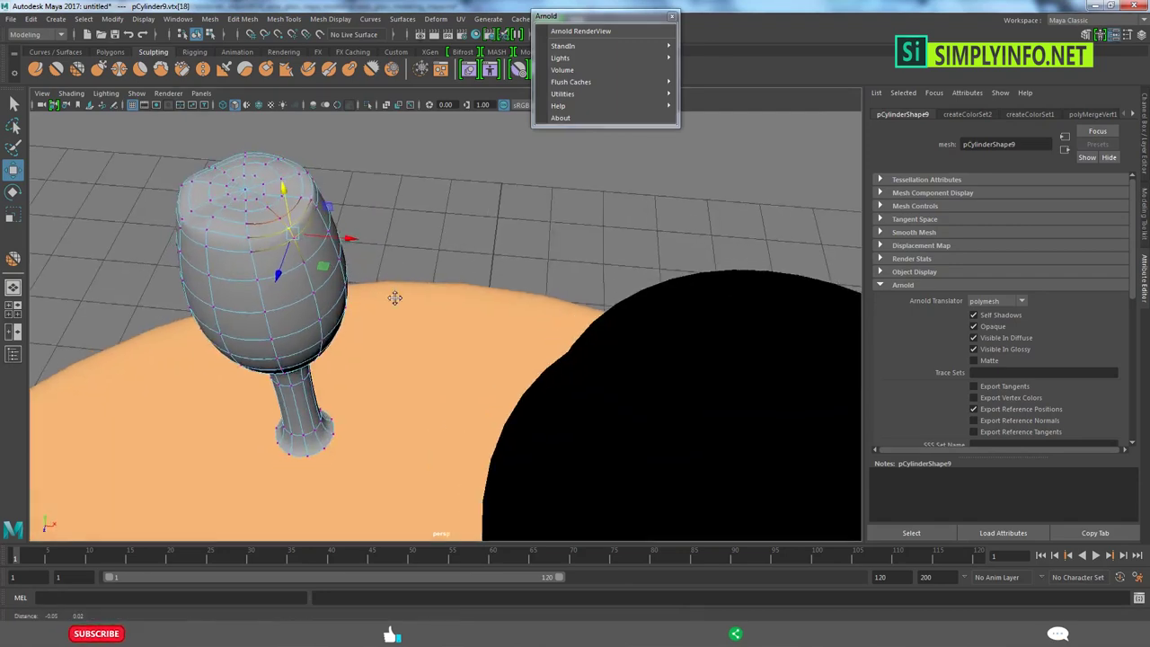
Step: Center the pivot of pCylinder9, which ends scaled to 0.957, 1.009, 0.957
{"action": "left_click", "coordinate": [1145, 137]}
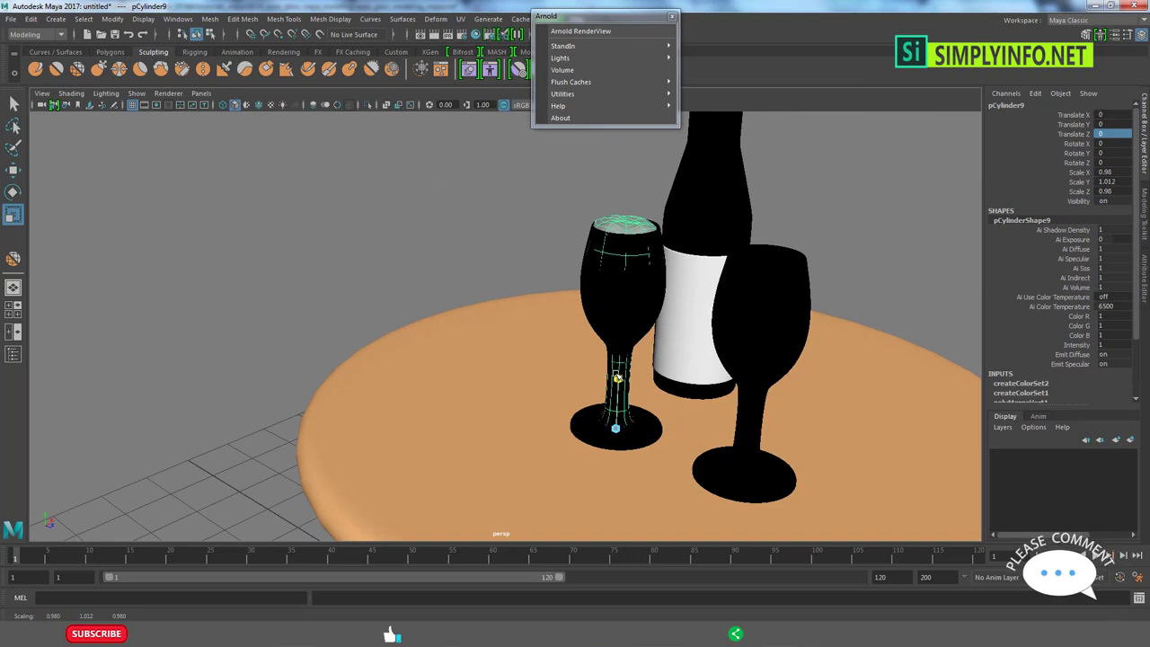
{"action": "left_click", "coordinate": [107, 19]}
{"action": "left_click", "coordinate": [288, 85]}
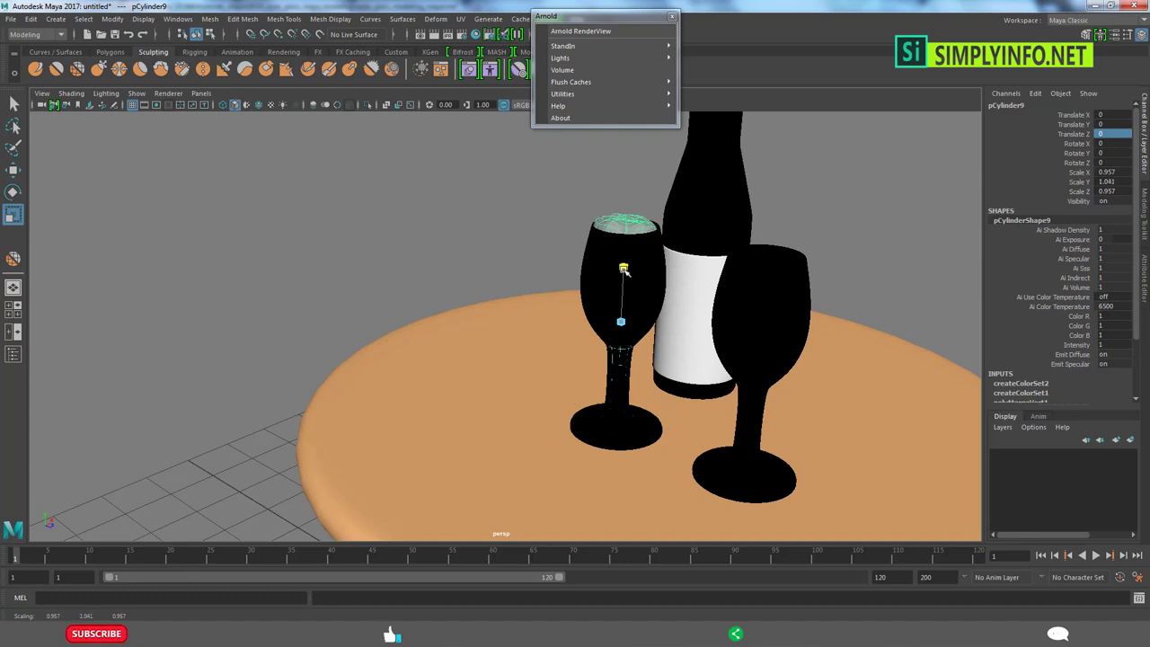
{"action": "right_click_drag", "start_coordinate": [622, 273], "coordinate": [683, 297], "text": "alt"}
{"action": "mouse_move", "coordinate": [682, 296]}
{"action": "left_mouse_down", "text": "alt"}
{"action": "mouse_move", "coordinate": [835, 371]}
{"action": "mouse_move", "coordinate": [809, 346]}
{"action": "left_mouse_up", "text": "alt"}
Step: Assign a new Arnold aiStandard material to the wine liquid pCylinder9
{"action": "left_click", "coordinate": [550, 323]}
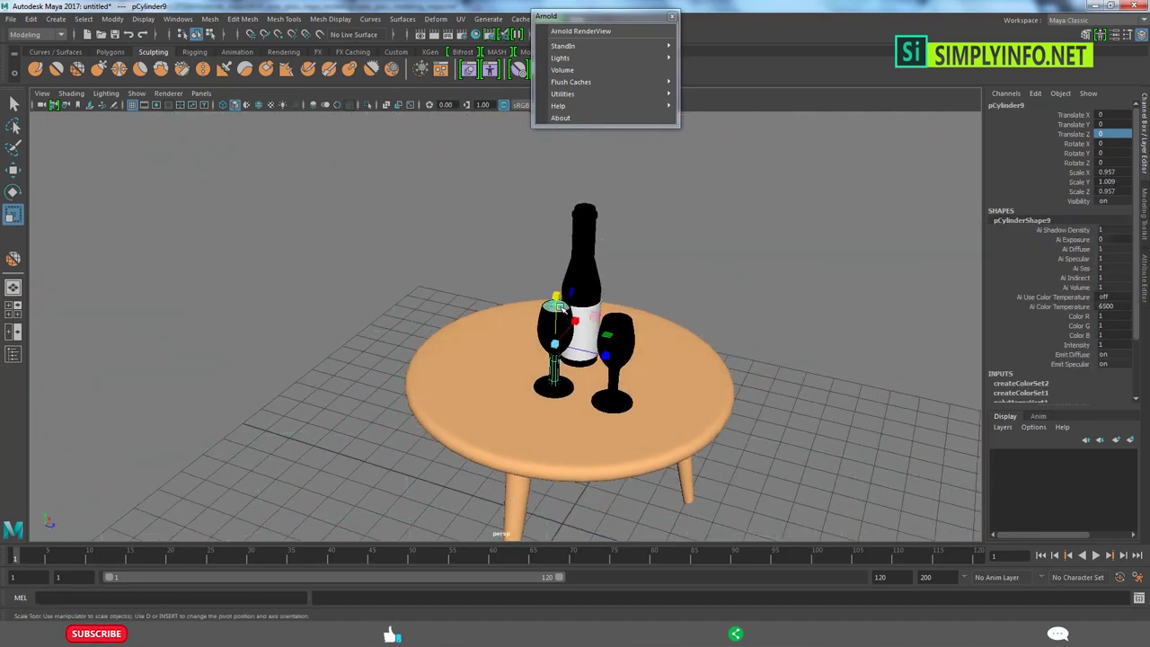
{"action": "right_click_drag", "start_coordinate": [557, 314], "coordinate": [585, 580]}
{"action": "left_click", "coordinate": [418, 306]}
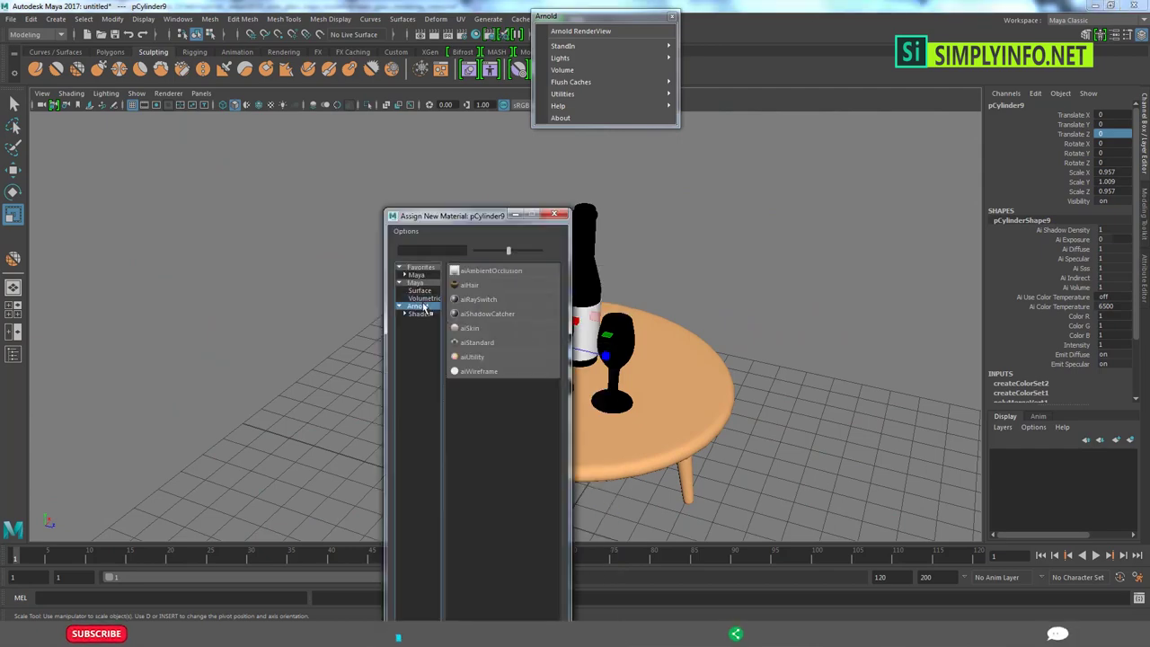
{"action": "left_click", "coordinate": [472, 346]}
{"action": "right_click", "coordinate": [503, 309]}
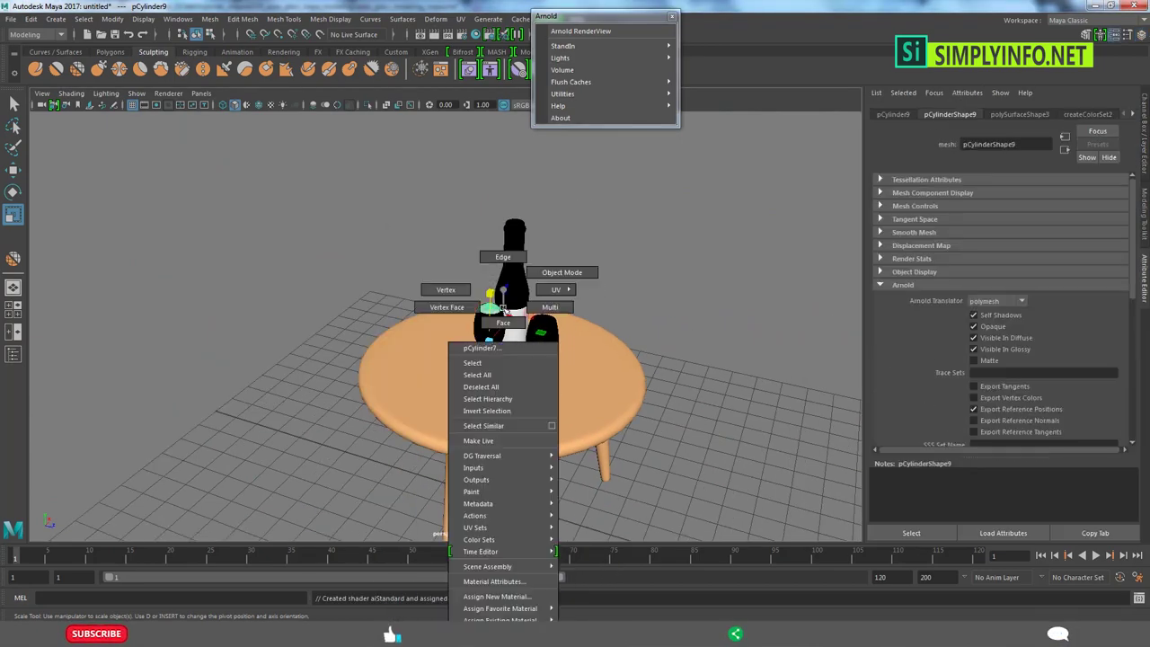
{"action": "left_click", "coordinate": [503, 583]}
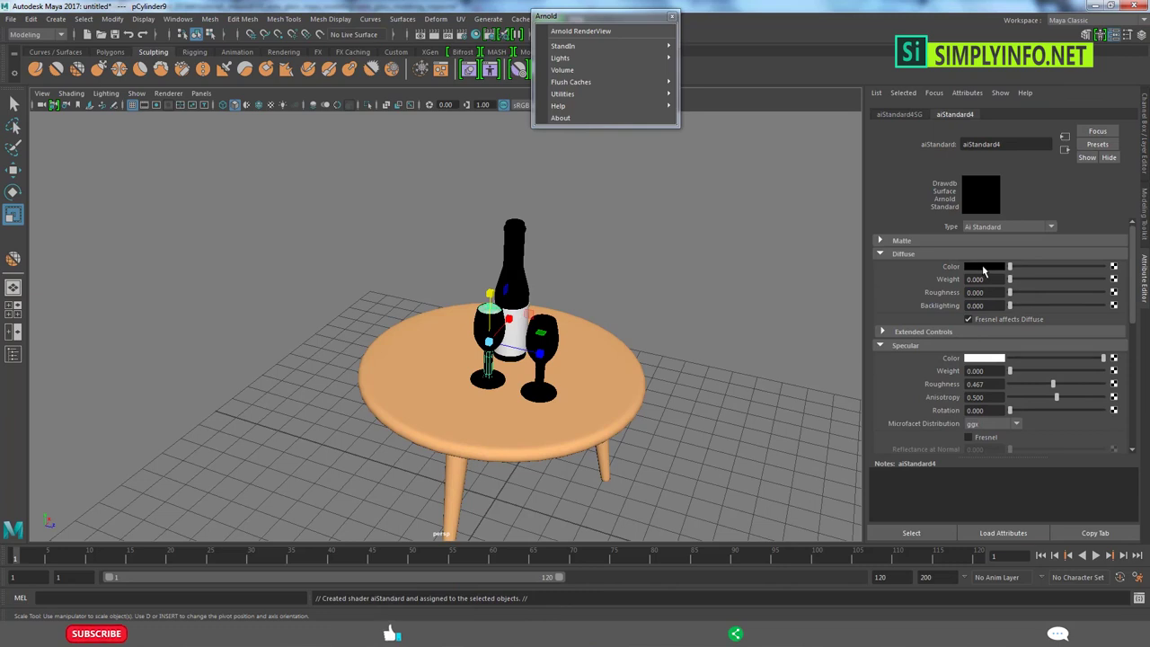
Step: Set the aiStandard5 diffuse colour to dark red and fine-tune its brightness
{"action": "right_click", "coordinate": [490, 310]}
{"action": "left_click", "coordinate": [463, 556]}
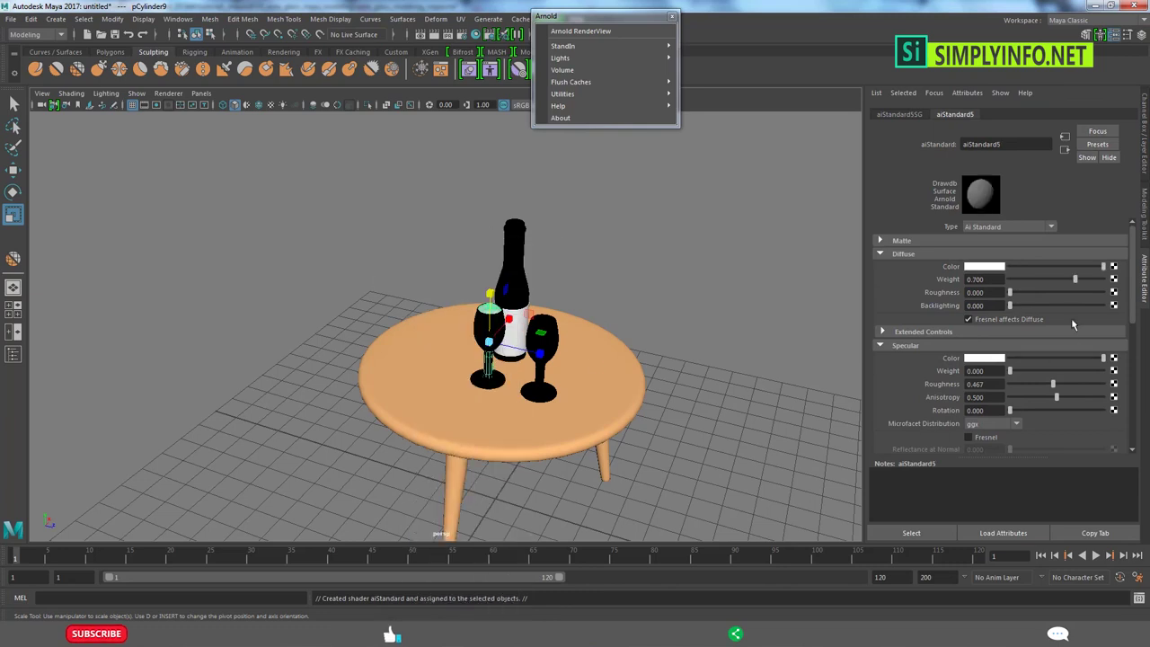
{"action": "left_click", "coordinate": [976, 267]}
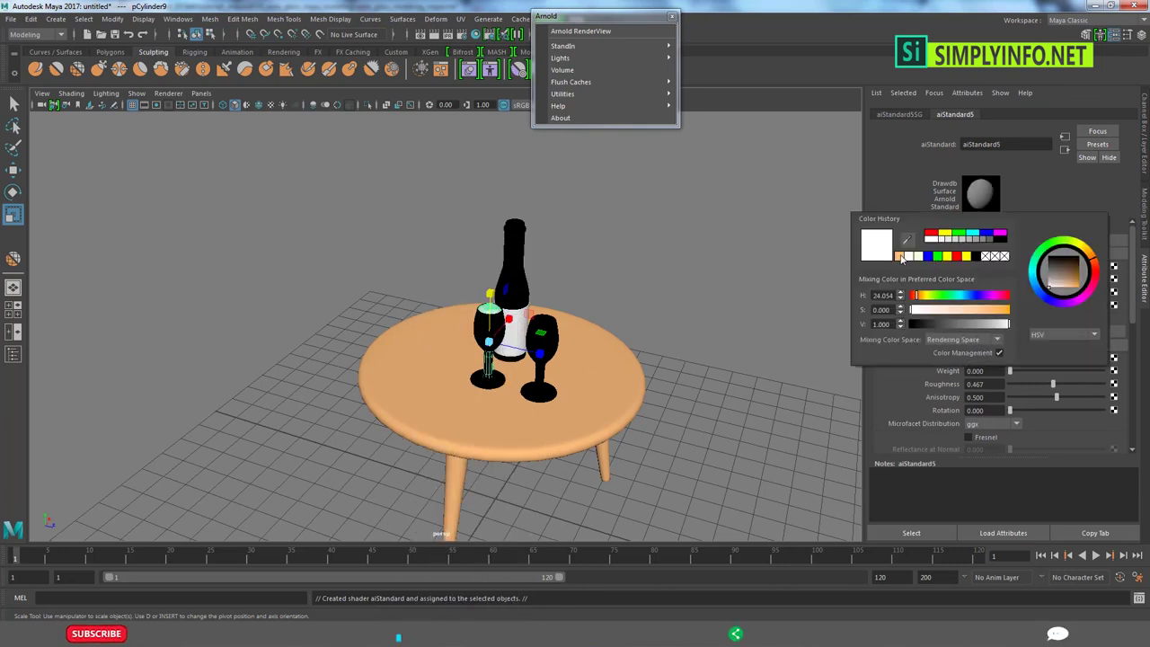
{"action": "left_click", "coordinate": [957, 256]}
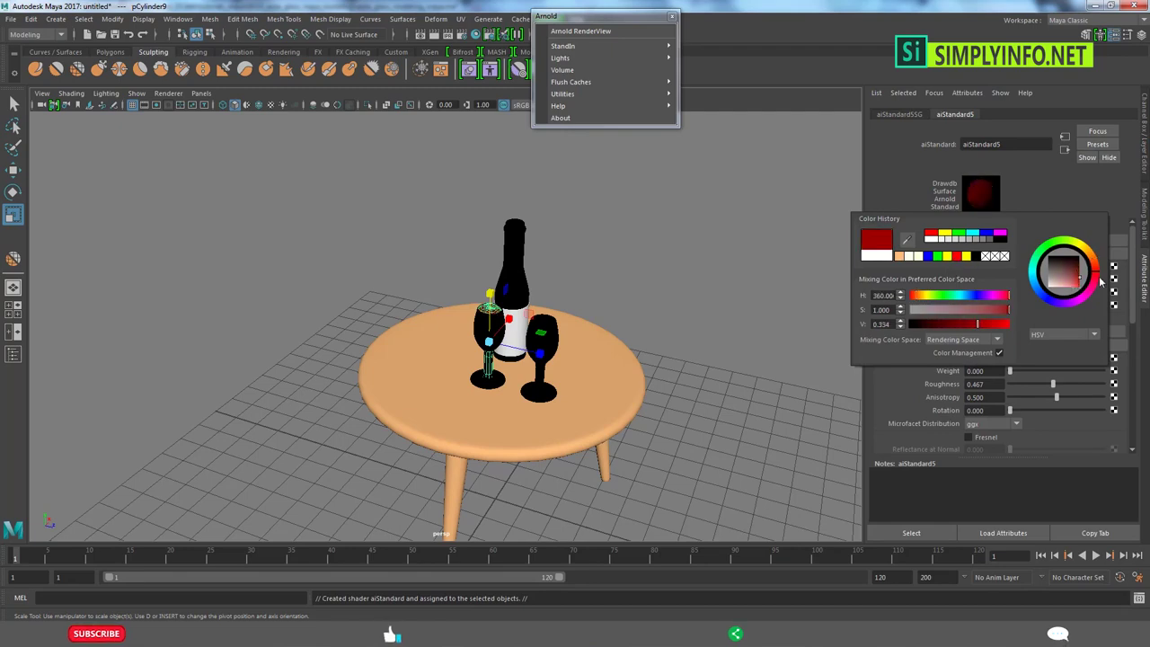
{"action": "left_click_drag", "start_coordinate": [568, 319], "coordinate": [575, 180], "text": "alt"}
{"action": "scroll", "coordinate": [575, 269], "scroll_direction": "up", "scroll_amount": 3}
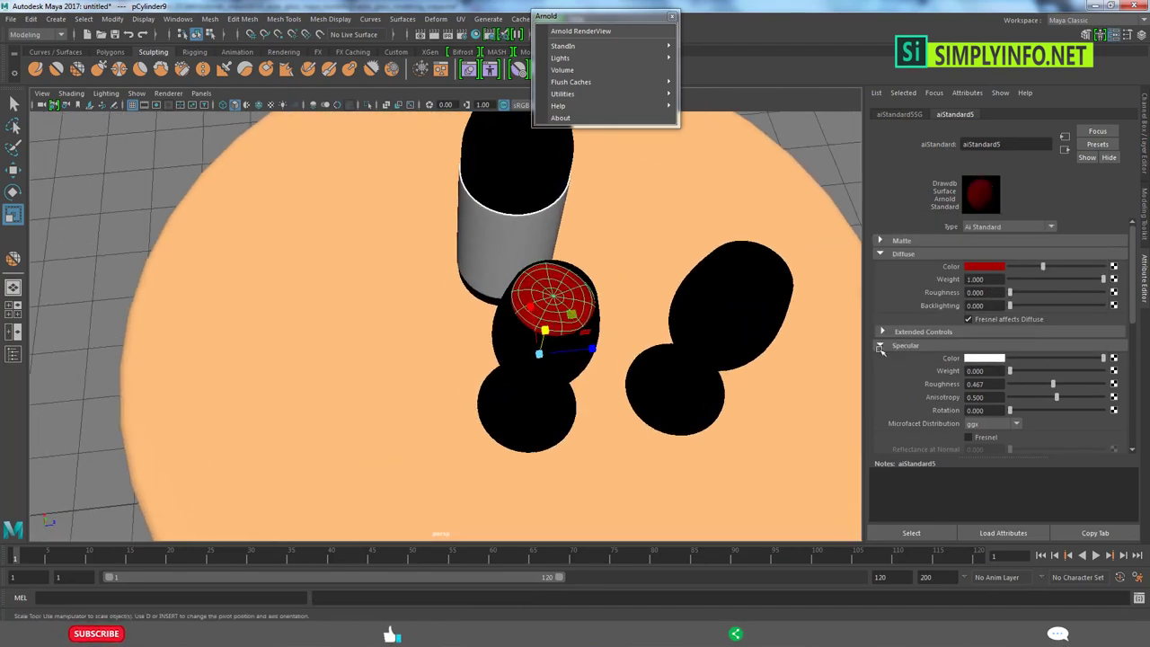
{"action": "left_click", "coordinate": [999, 268]}
{"action": "left_click_drag", "start_coordinate": [988, 326], "coordinate": [1002, 326]}
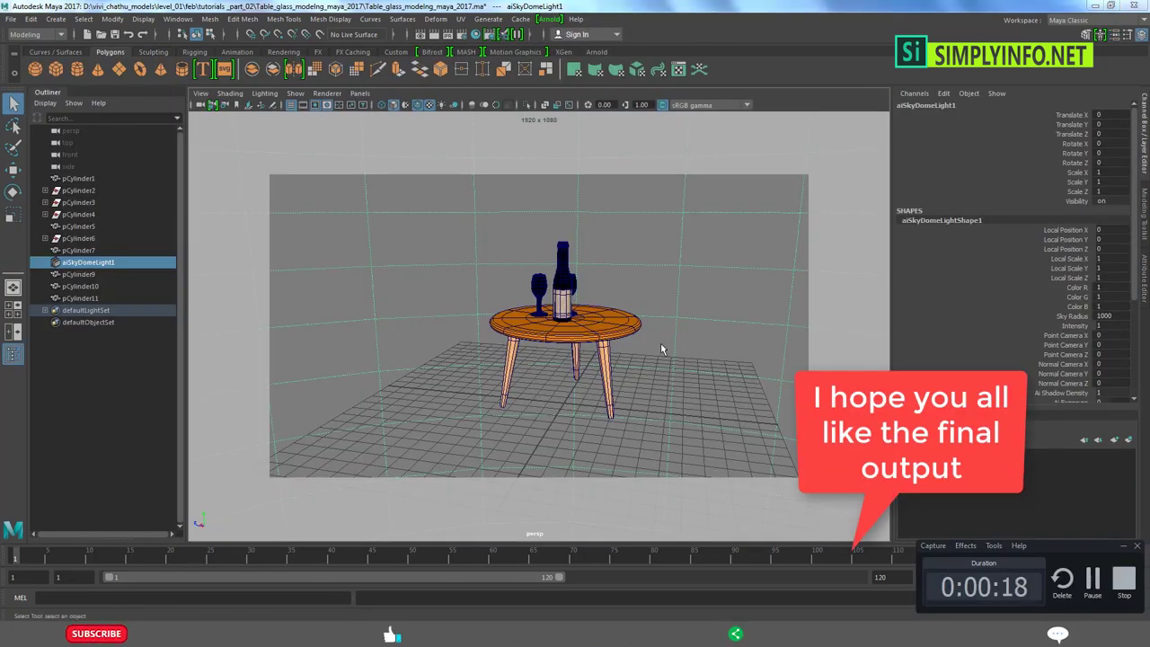
Step: Orbit the perspective view around the finished table, bottle and glasses from a low side angle
{"action": "mouse_move", "coordinate": [660, 349]}
{"action": "left_mouse_down", "text": "alt"}
{"action": "mouse_move", "coordinate": [755, 356]}
{"action": "mouse_move", "coordinate": [743, 397]}
{"action": "left_mouse_up", "text": "alt"}
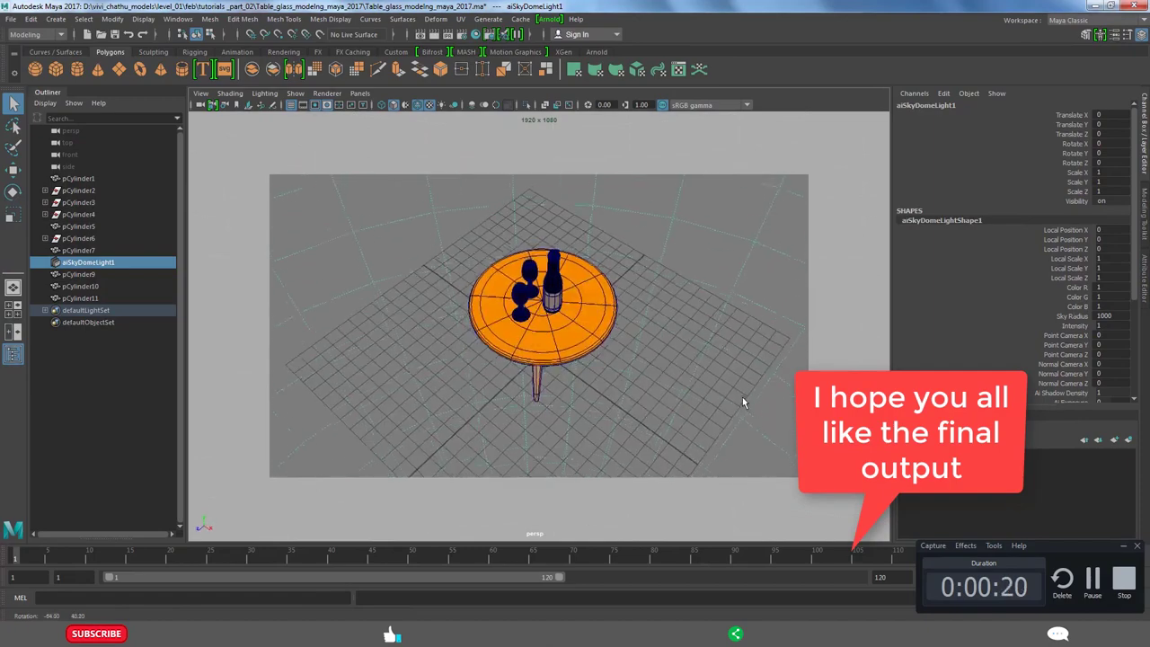
{"action": "mouse_move", "coordinate": [557, 337]}
{"action": "left_mouse_down", "text": "alt"}
{"action": "mouse_move", "coordinate": [556, 382]}
{"action": "mouse_move", "coordinate": [546, 335]}
{"action": "mouse_move", "coordinate": [659, 356]}
{"action": "mouse_move", "coordinate": [521, 336]}
{"action": "mouse_move", "coordinate": [598, 312]}
{"action": "left_mouse_up", "text": "alt"}
{"action": "scroll", "coordinate": [556, 382], "scroll_direction": "up", "scroll_amount": 3}
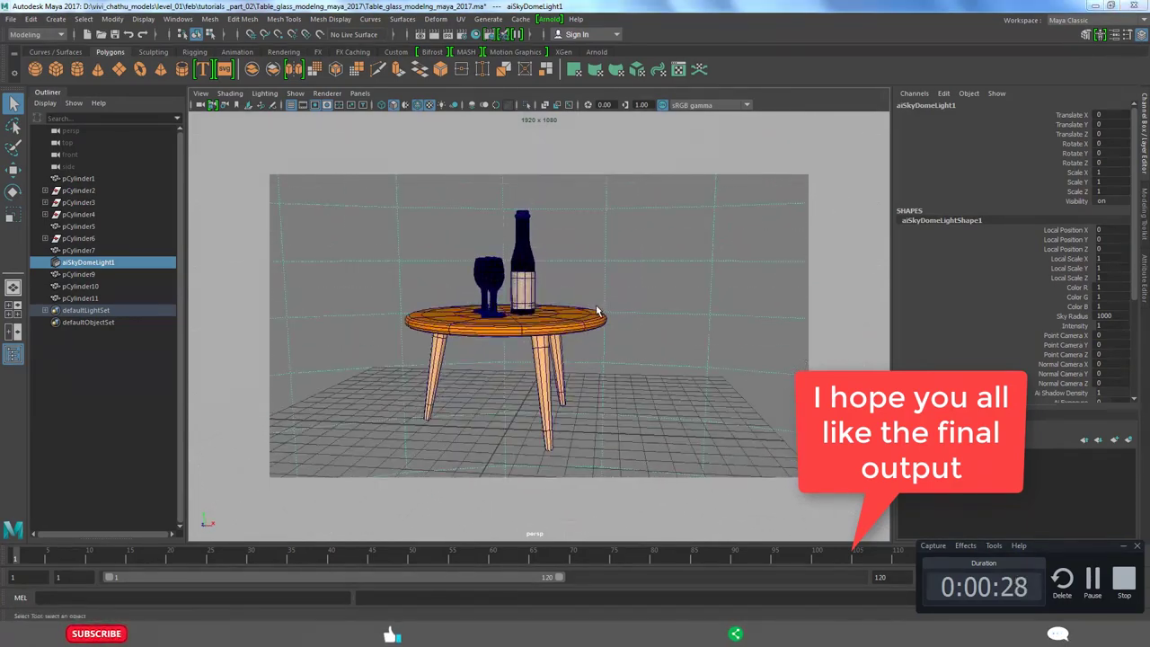
{"action": "key", "text": "super"}
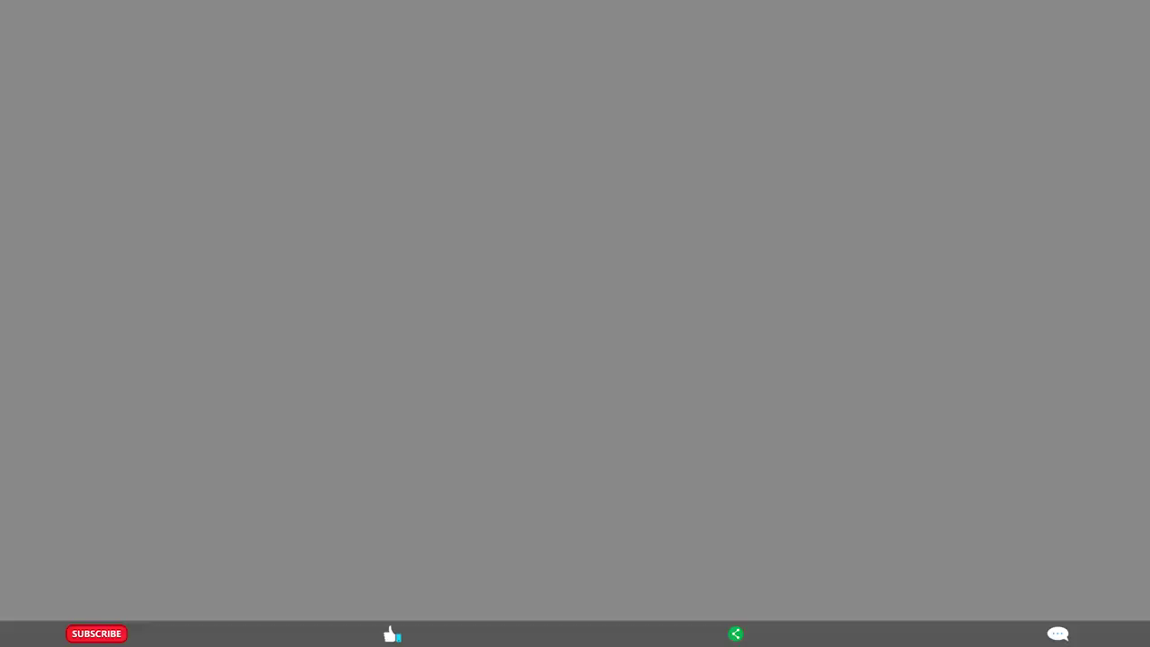